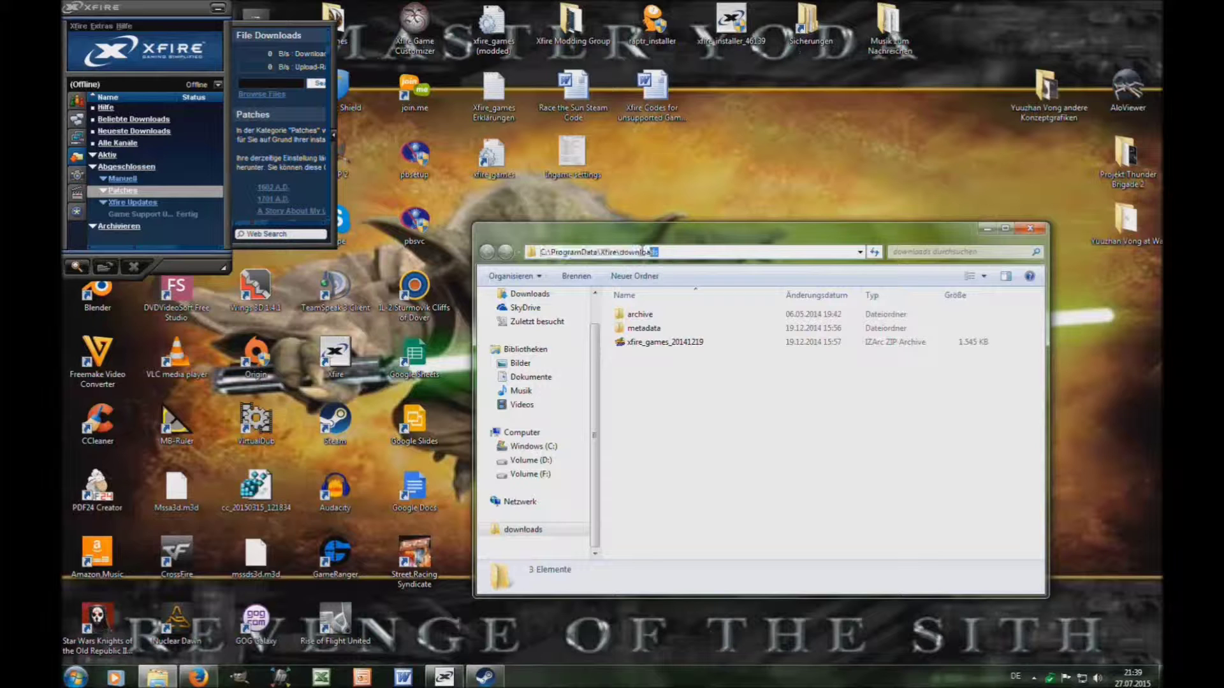
# Open the C:\ProgramData\Xfire folder and close the separate downloads folder window
pyautogui.press('BackSpace')
pyautogui.press('Return')
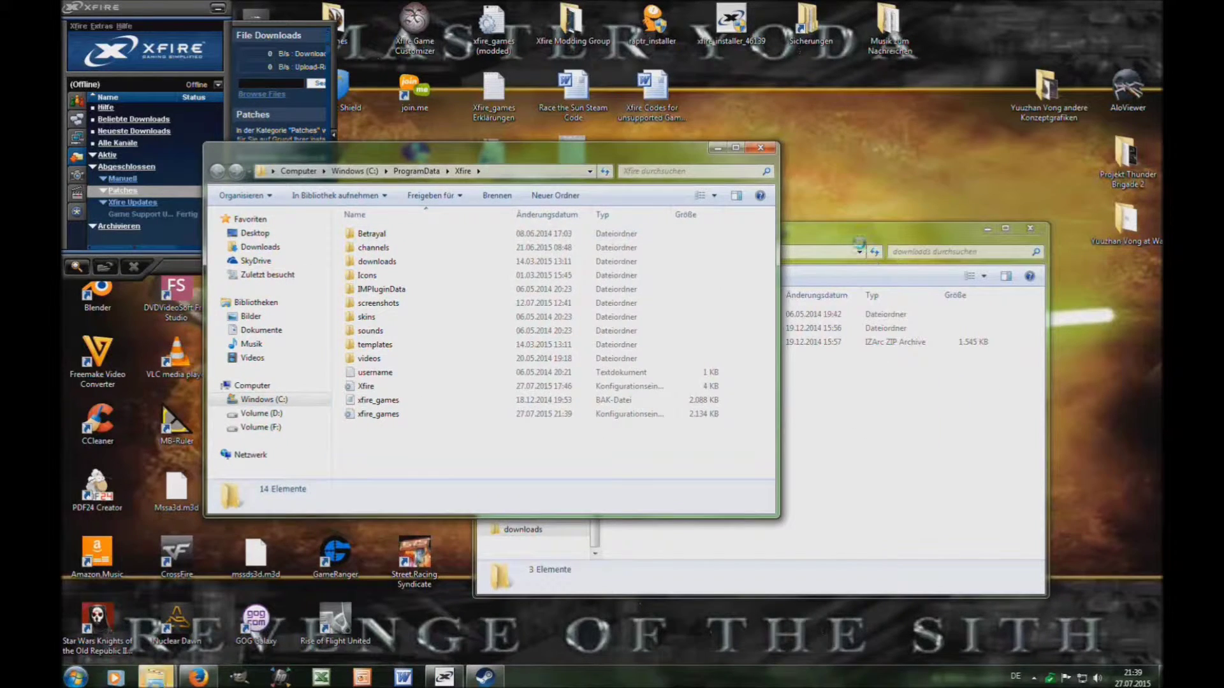
pyautogui.click(697, 333)
pyautogui.click(1027, 230)
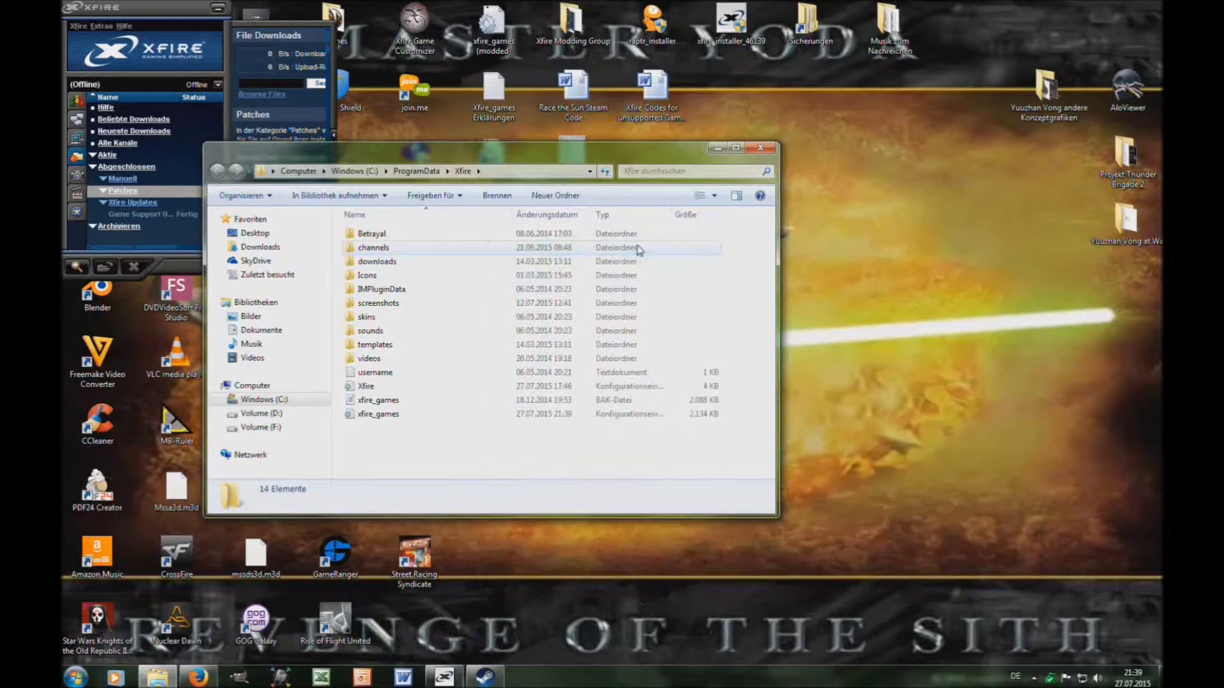
pyautogui.moveTo(553, 160); pyautogui.dragTo(754, 173)
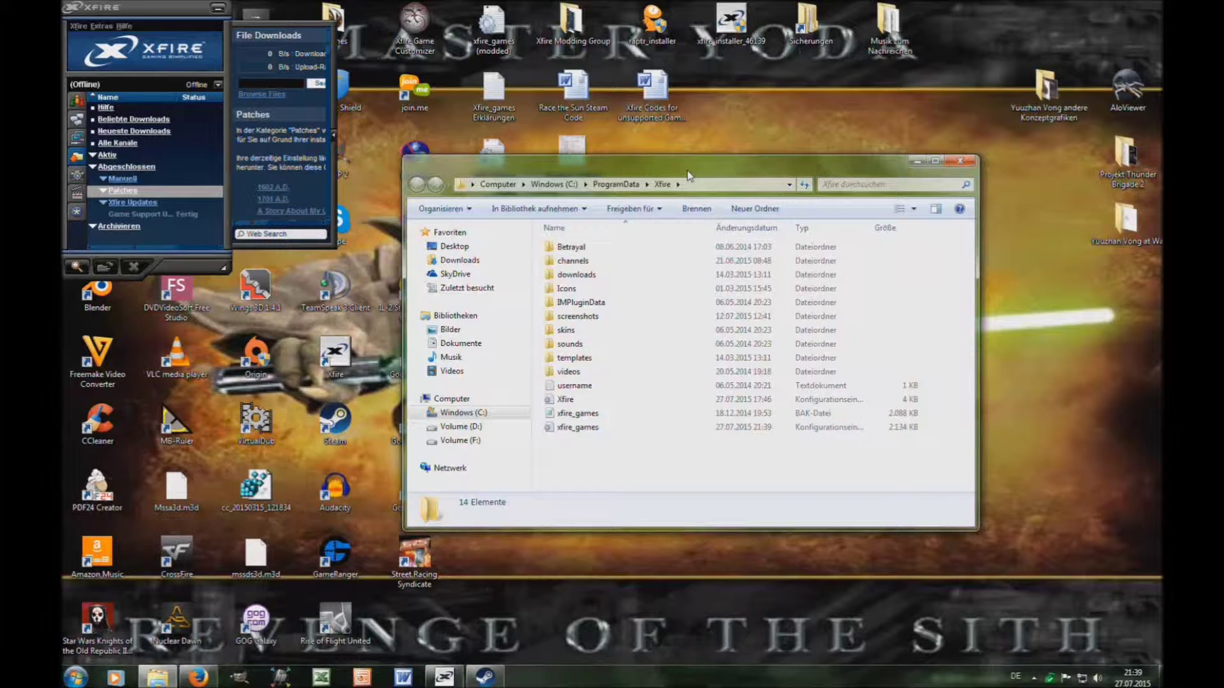
pyautogui.moveTo(687, 170); pyautogui.dragTo(695, 151)
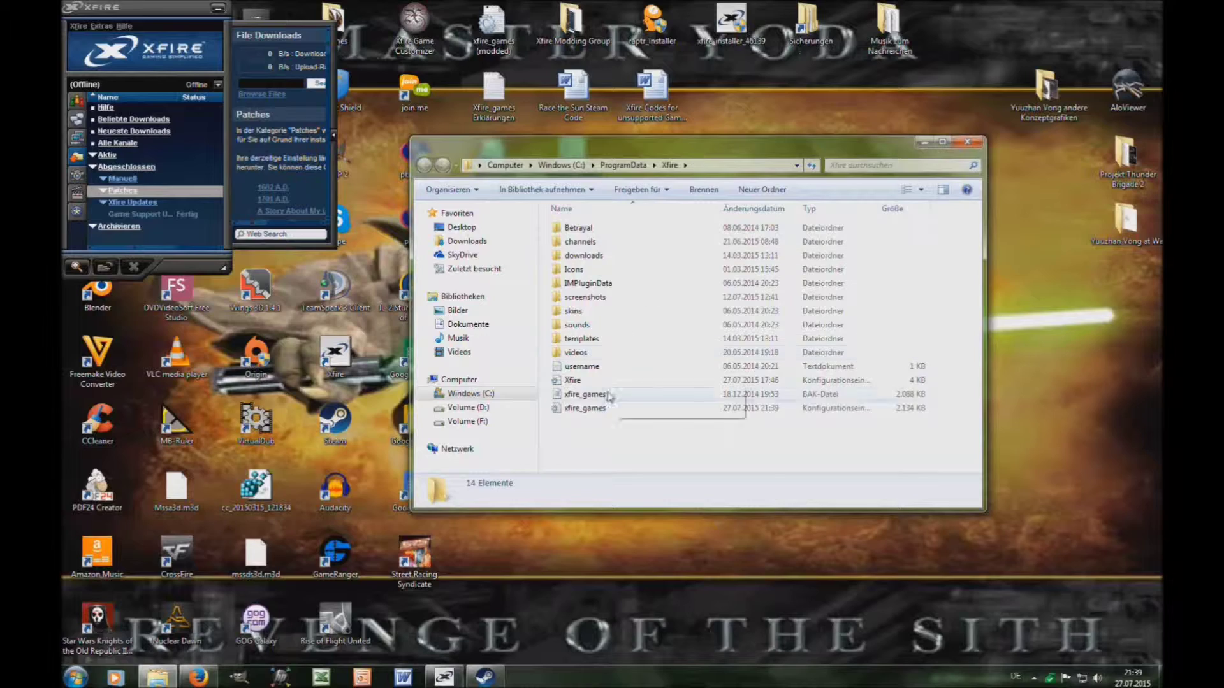
# Open the xfire_games configuration file from the Xfire folder and place its window beside the folder window
pyautogui.click(607, 412)
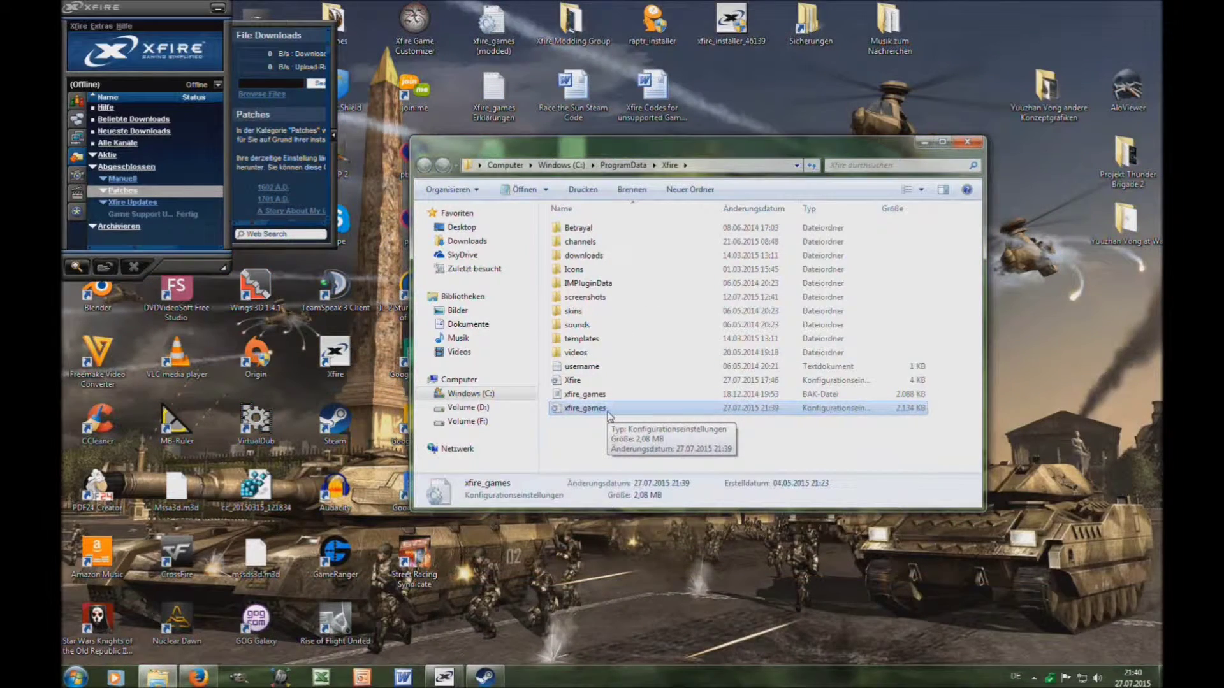
pyautogui.doubleClick(607, 411)
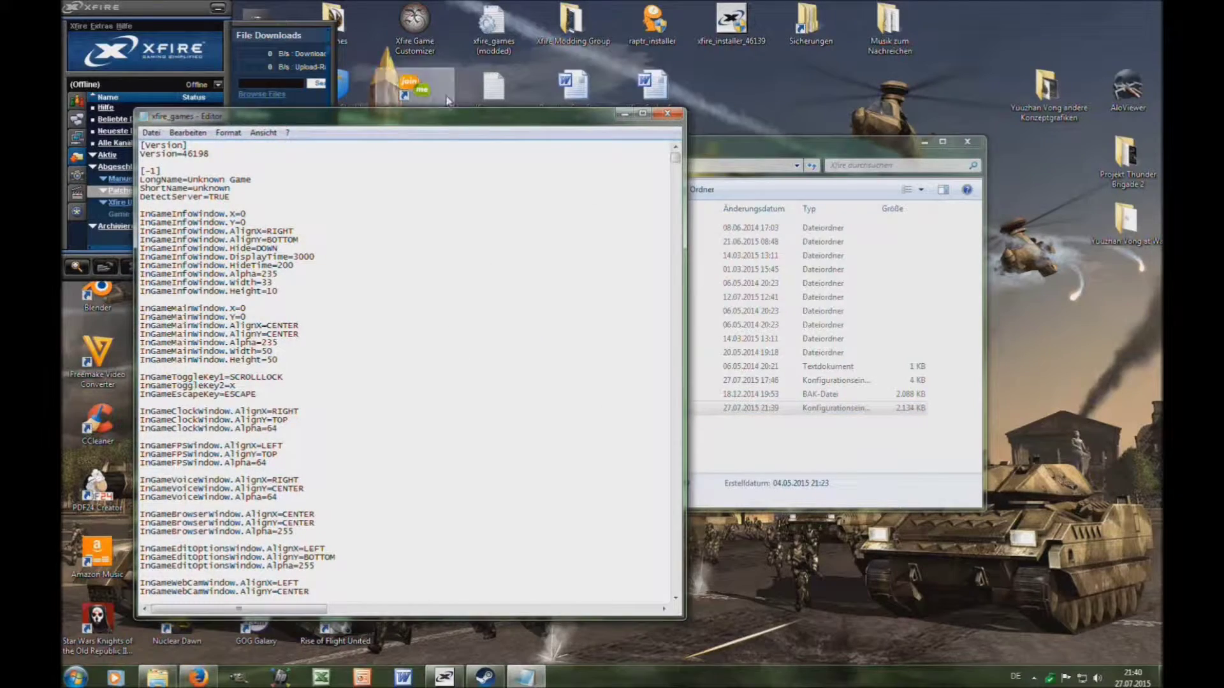
pyautogui.moveTo(432, 121); pyautogui.dragTo(1158, 127)
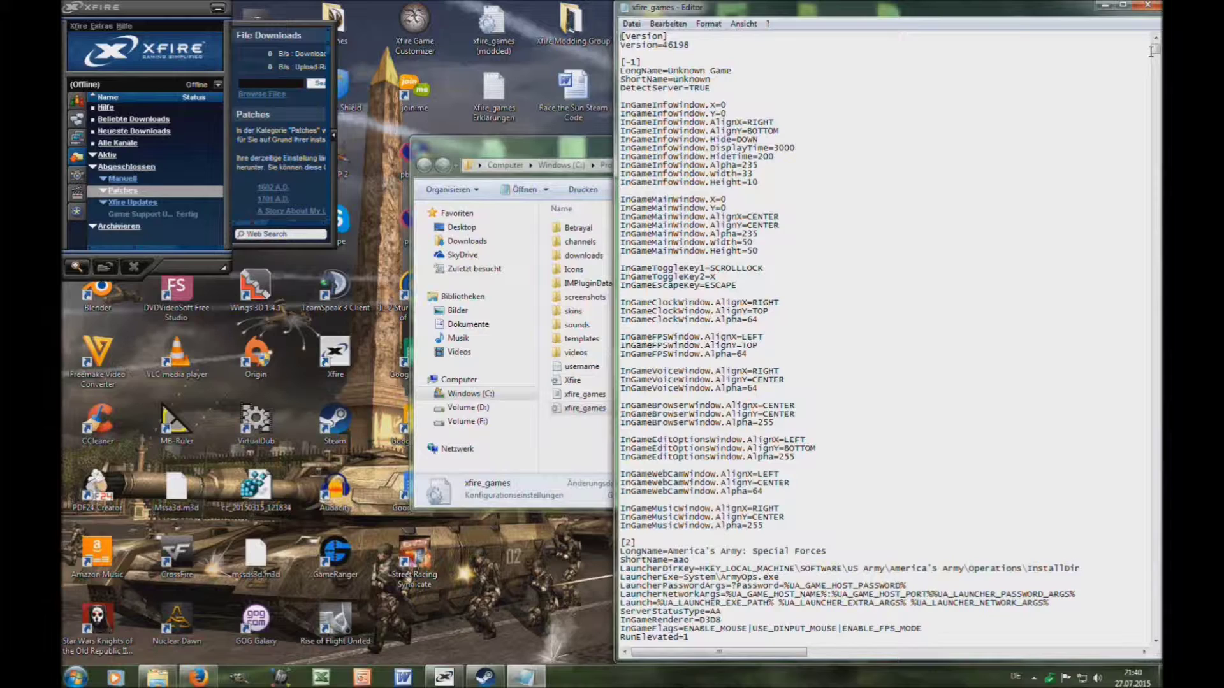
# Add a new section header [9080] in the gap between the [9079] and [9081_1] game entries
pyautogui.moveTo(1155, 51); pyautogui.dragTo(1155, 635)
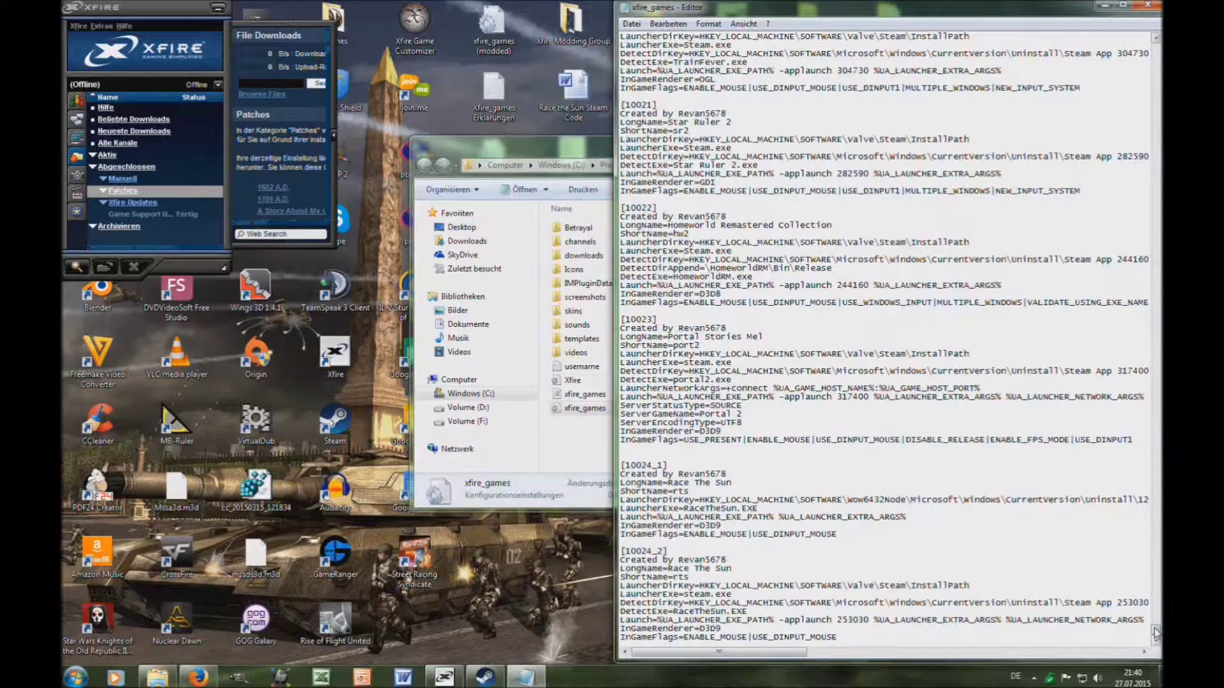
pyautogui.scroll(-5, 1156, 633)
pyautogui.scroll(-10, 914, 508)
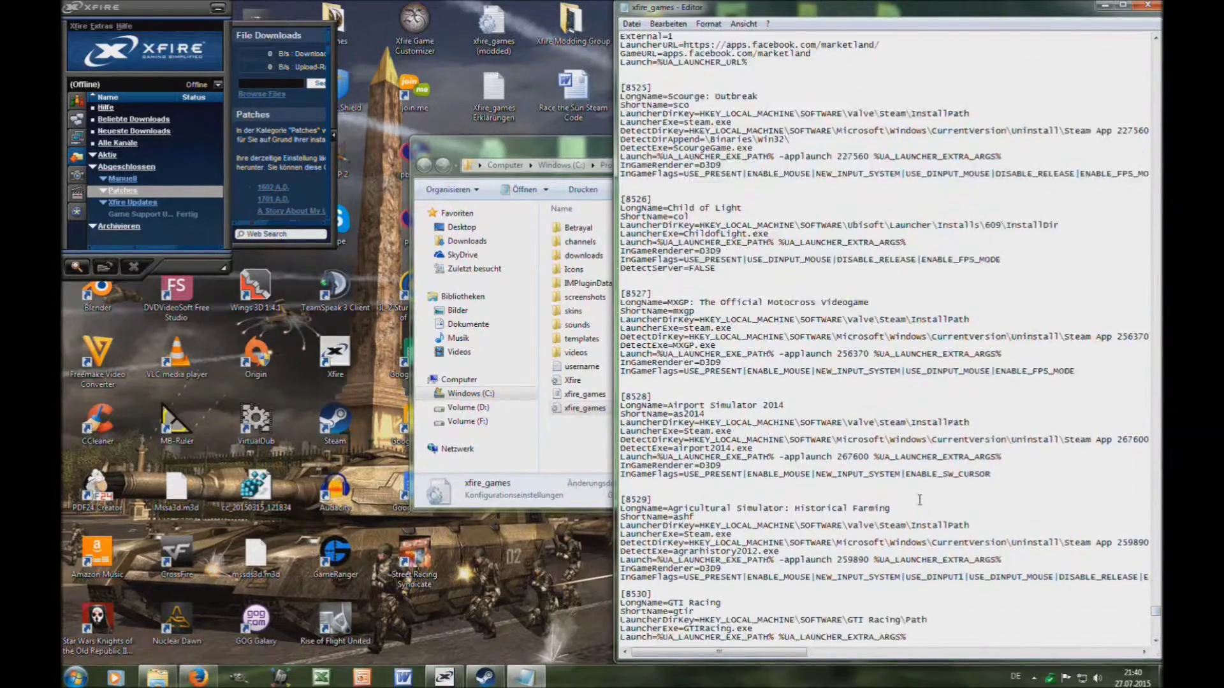
pyautogui.scroll(-20, 914, 508)
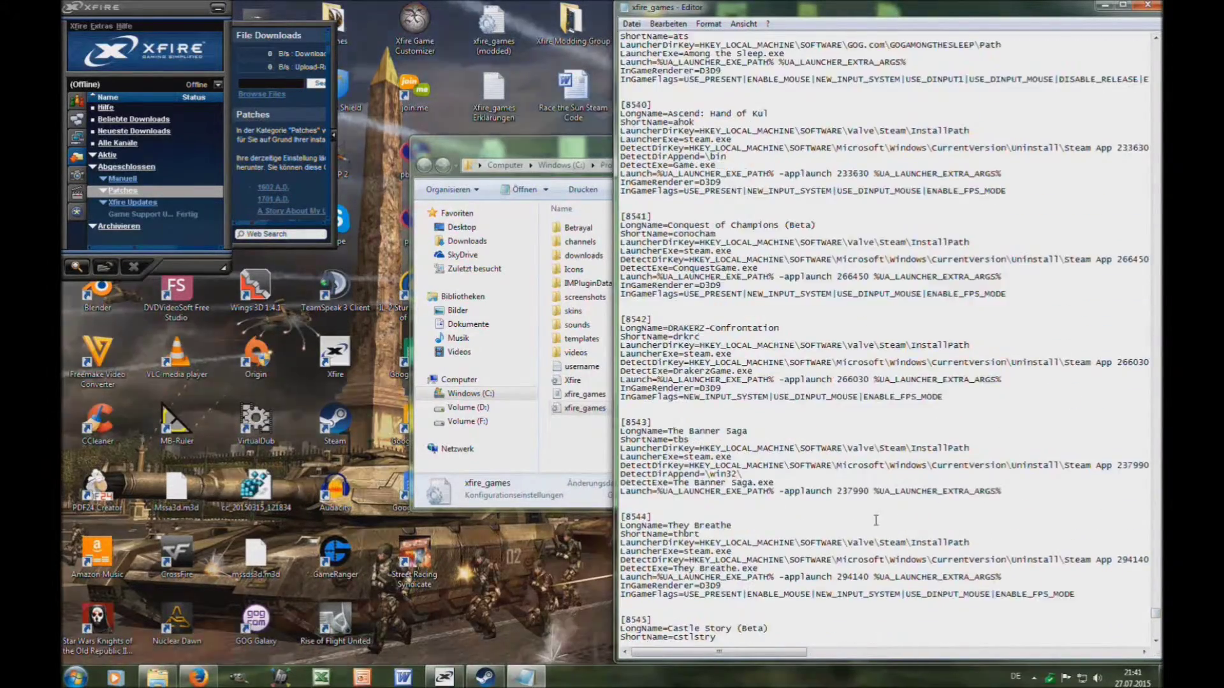
pyautogui.scroll(-20, 873, 486)
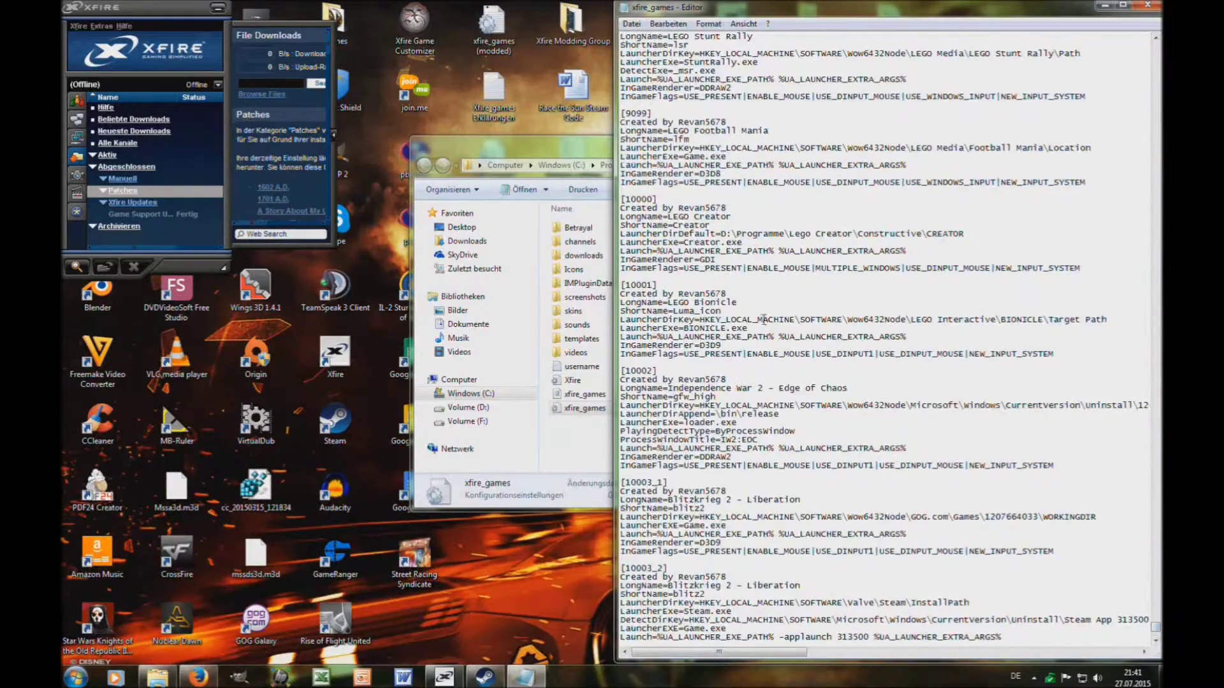
pyautogui.scroll(17, 711, 272)
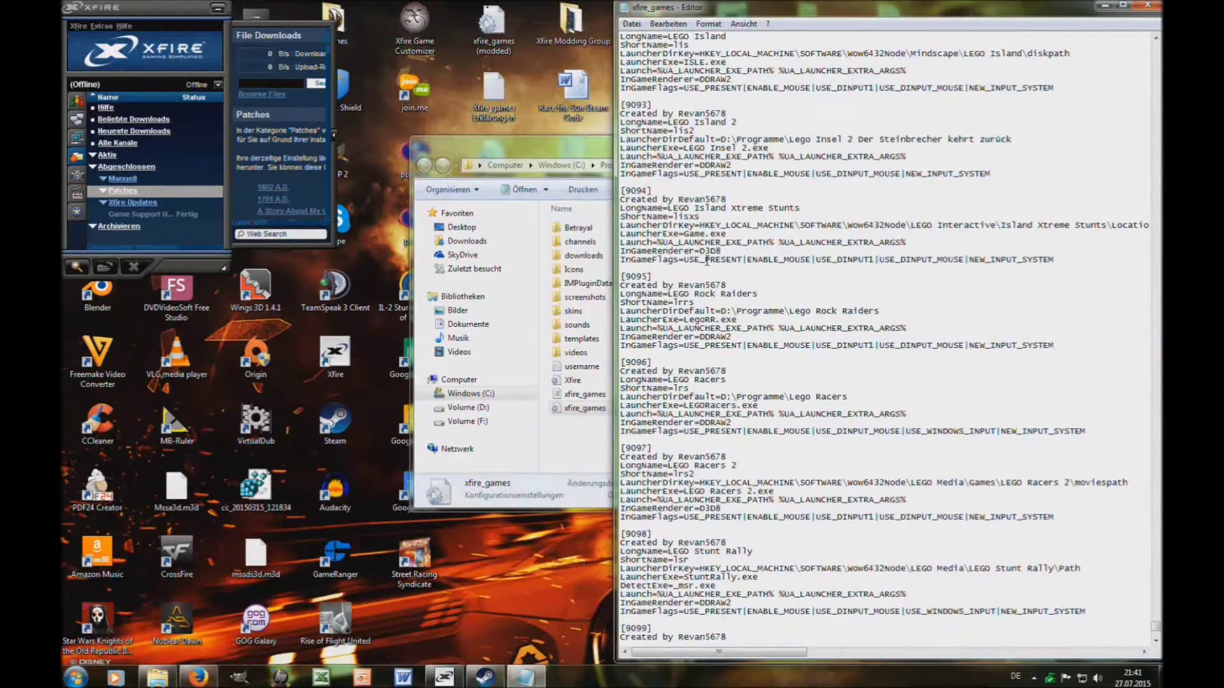
pyautogui.scroll(20, 707, 260)
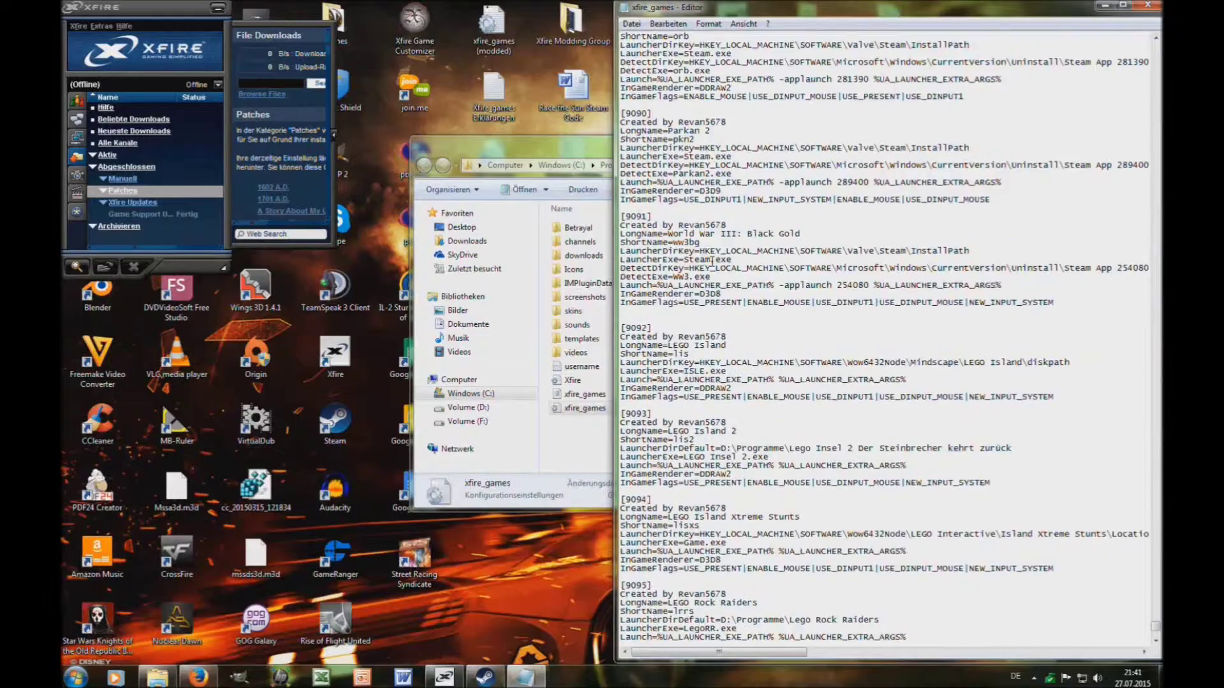
pyautogui.scroll(20, 714, 261)
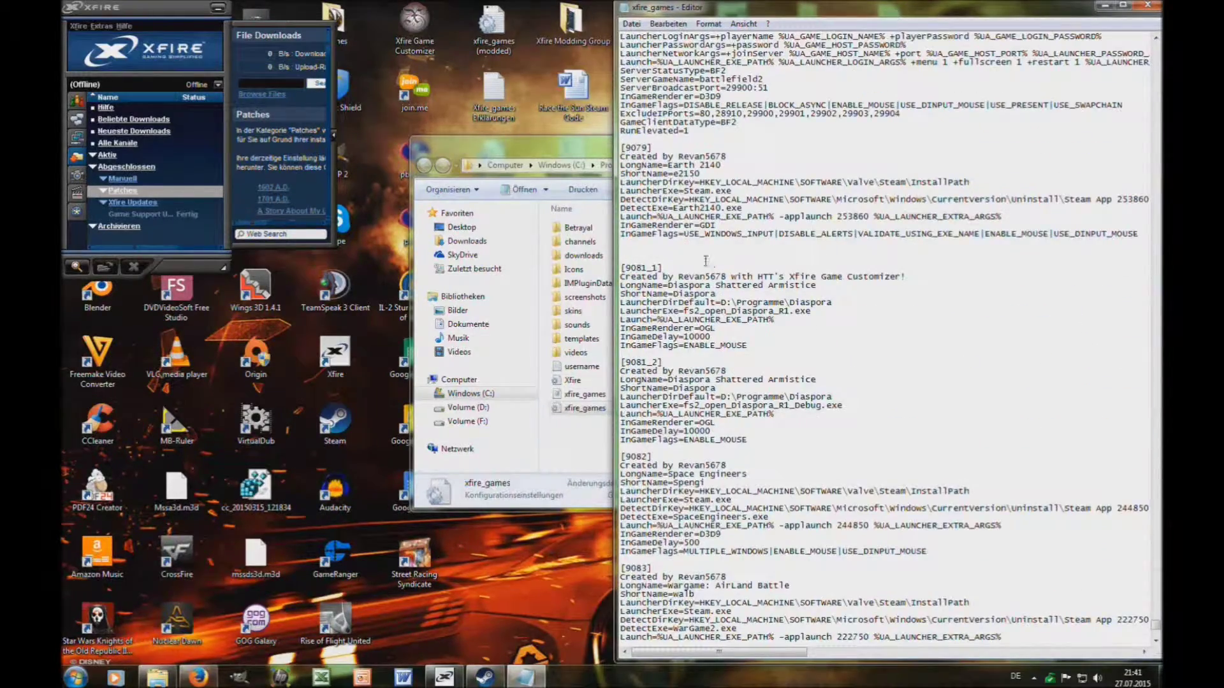
pyautogui.click(671, 251)
pyautogui.write('[')
pyautogui.write('9080]')
pyautogui.press('Return')
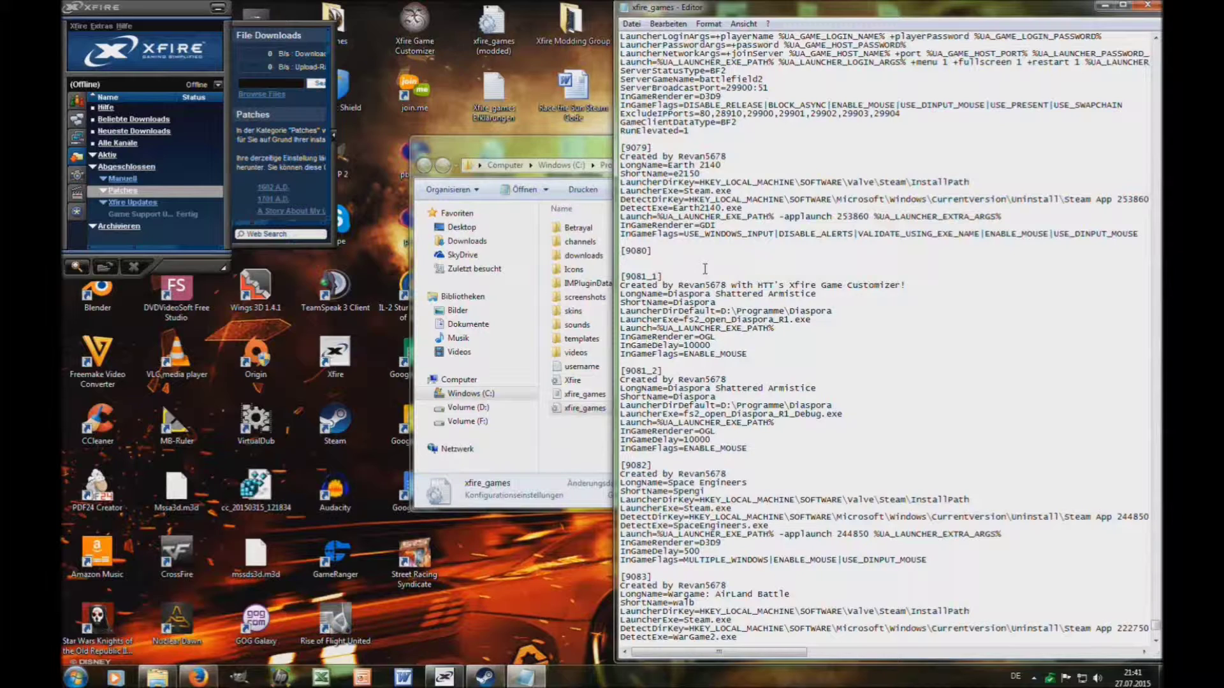
# Add a "Created by" line with the author's nickname and the line LongName=Thunder Brigade under [9080]
pyautogui.write('Created')
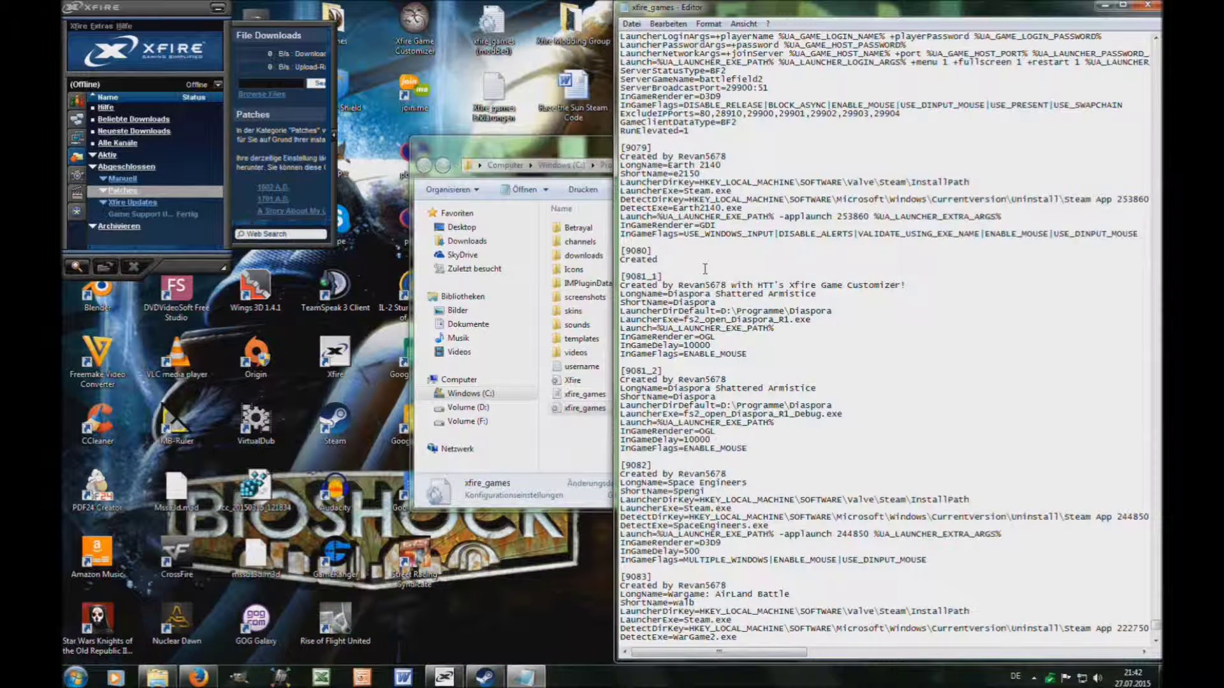
pyautogui.write(' by Revan5678')
pyautogui.press('Return')
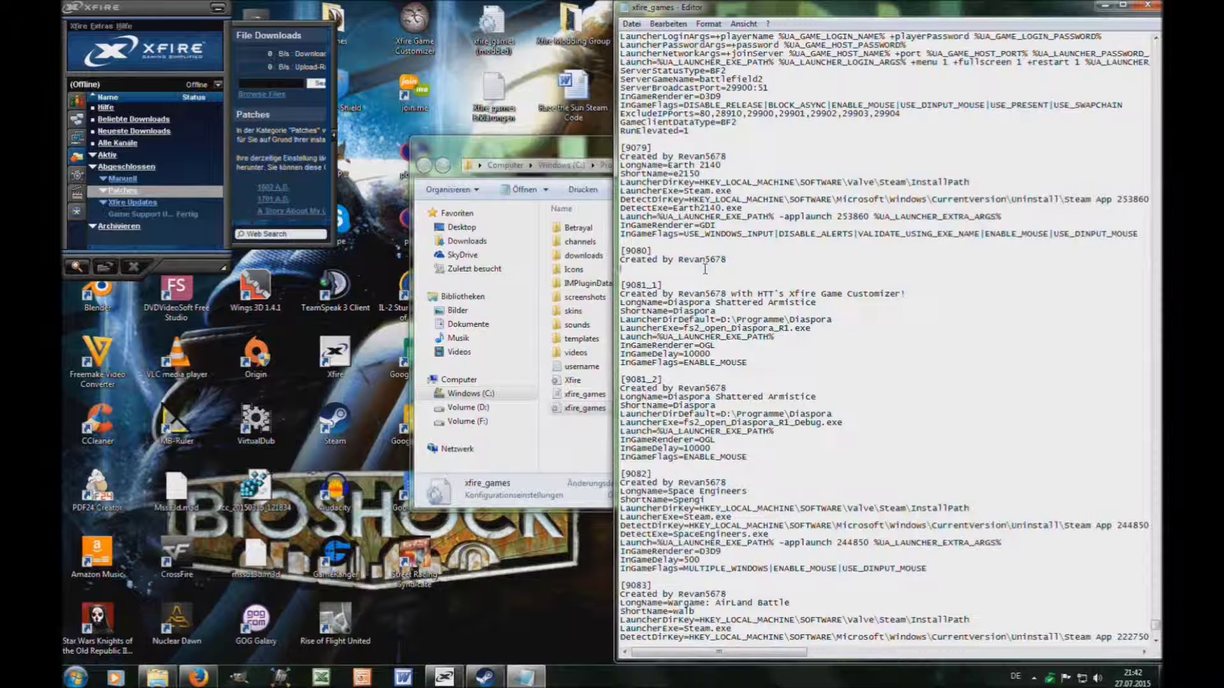
pyautogui.write('LongName=Thunder Brigade')
pyautogui.press('Return')
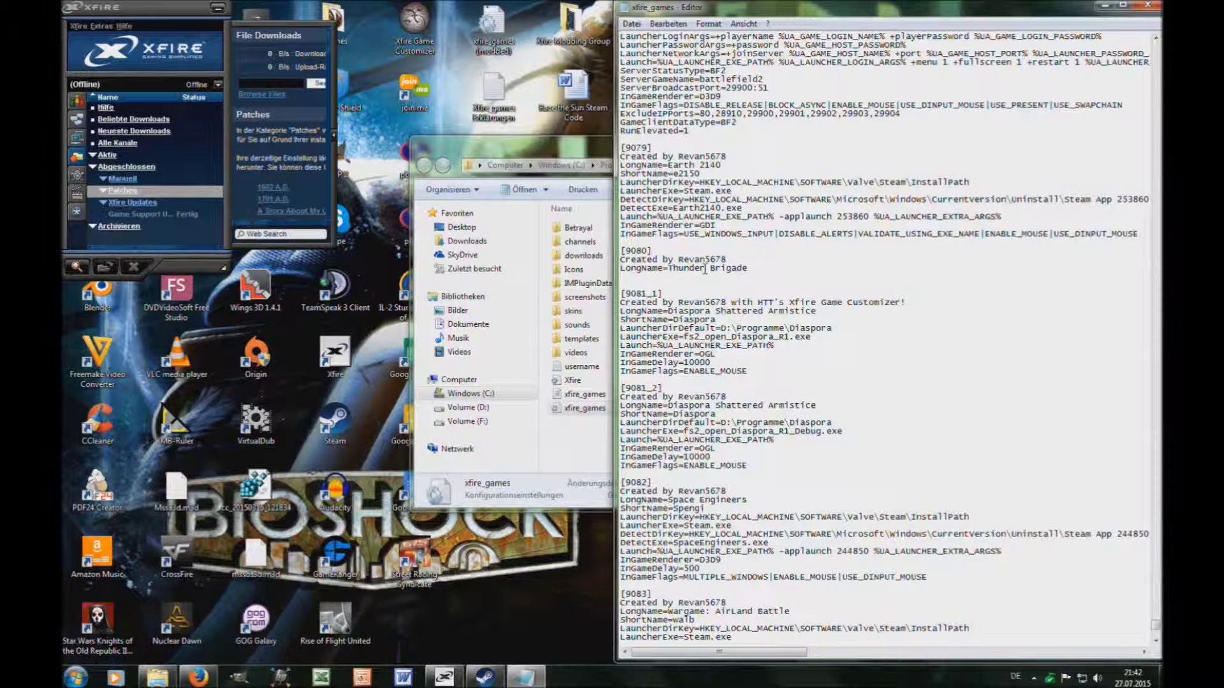
# Add the line ShortName=tbde to the Thunder Brigade entry
pyautogui.write('ShortName=')
pyautogui.write('tbde')
pyautogui.moveTo(696, 277); pyautogui.dragTo(674, 281)
pyautogui.click(716, 279)
# Search the file downward and upward for tbde to check whether the short name is already used
pyautogui.hotkey('ctrl', 'f')
pyautogui.write('tbde')
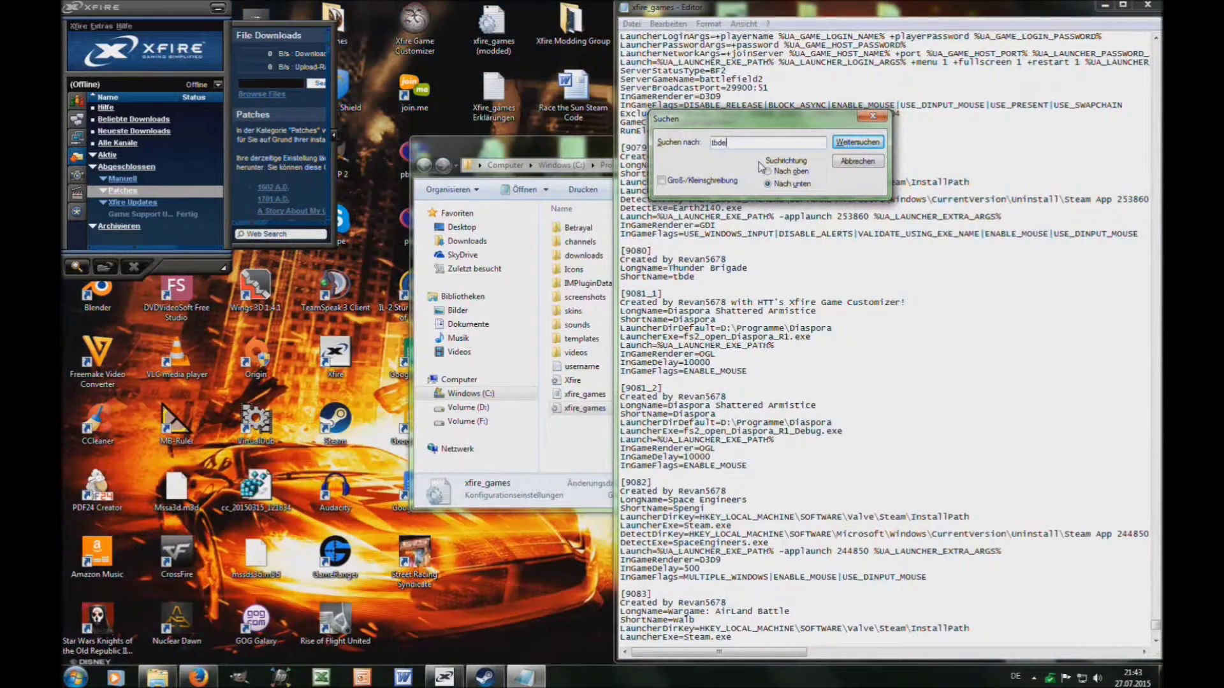
pyautogui.press('Return')
pyautogui.press('Return')
pyautogui.click(780, 173)
pyautogui.press('Return')
pyautogui.press('Return')
pyautogui.press('Return')
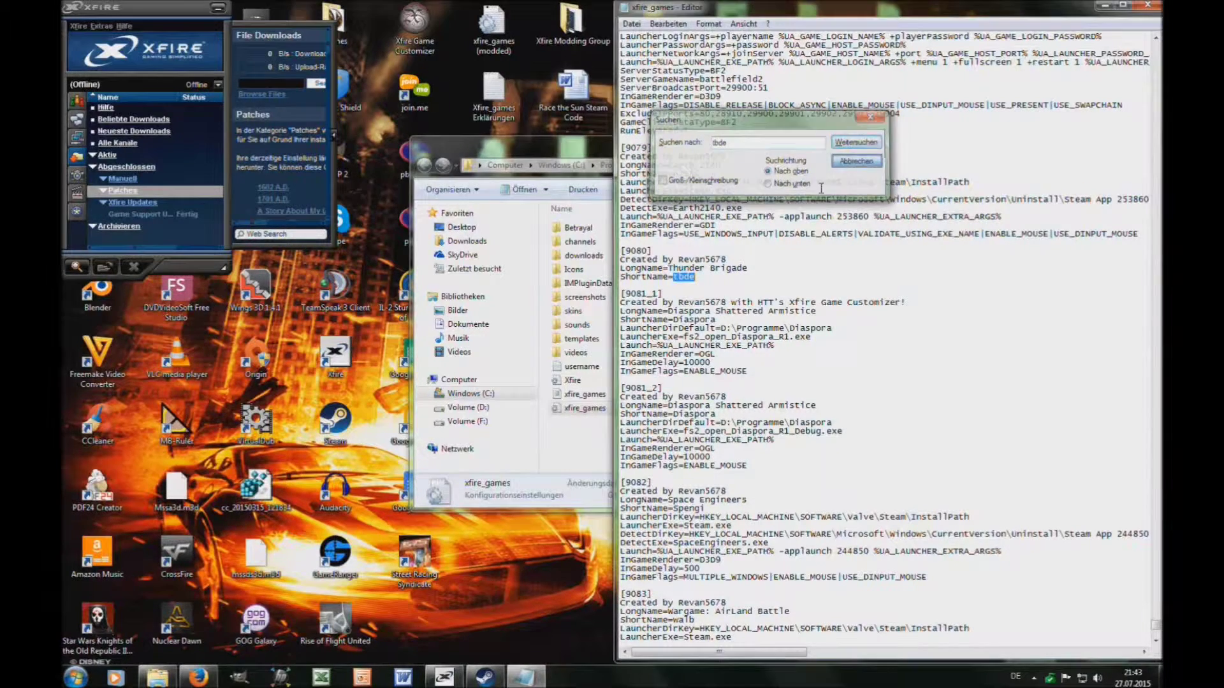
pyautogui.click(713, 278)
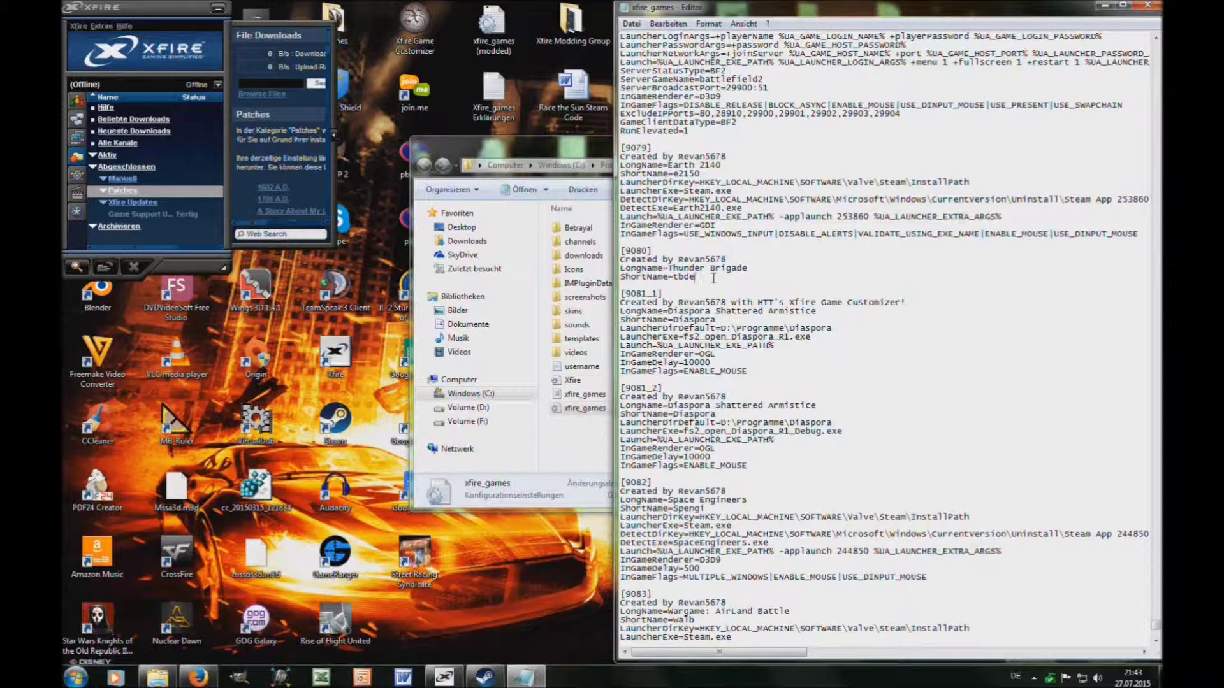
# Start a LauncherDirKey= line in the Thunder Brigade entry without a value, and open the Registry Editor
pyautogui.press('Return')
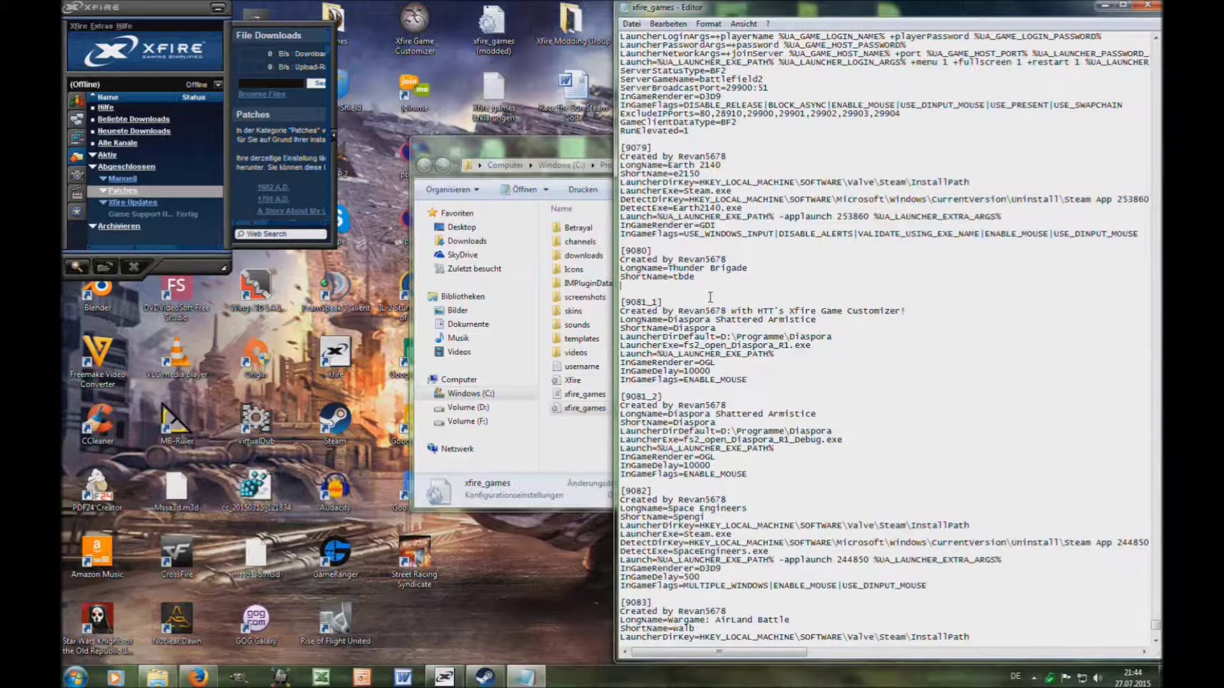
pyautogui.write('LauncherDirkey=')
pyautogui.press('super')
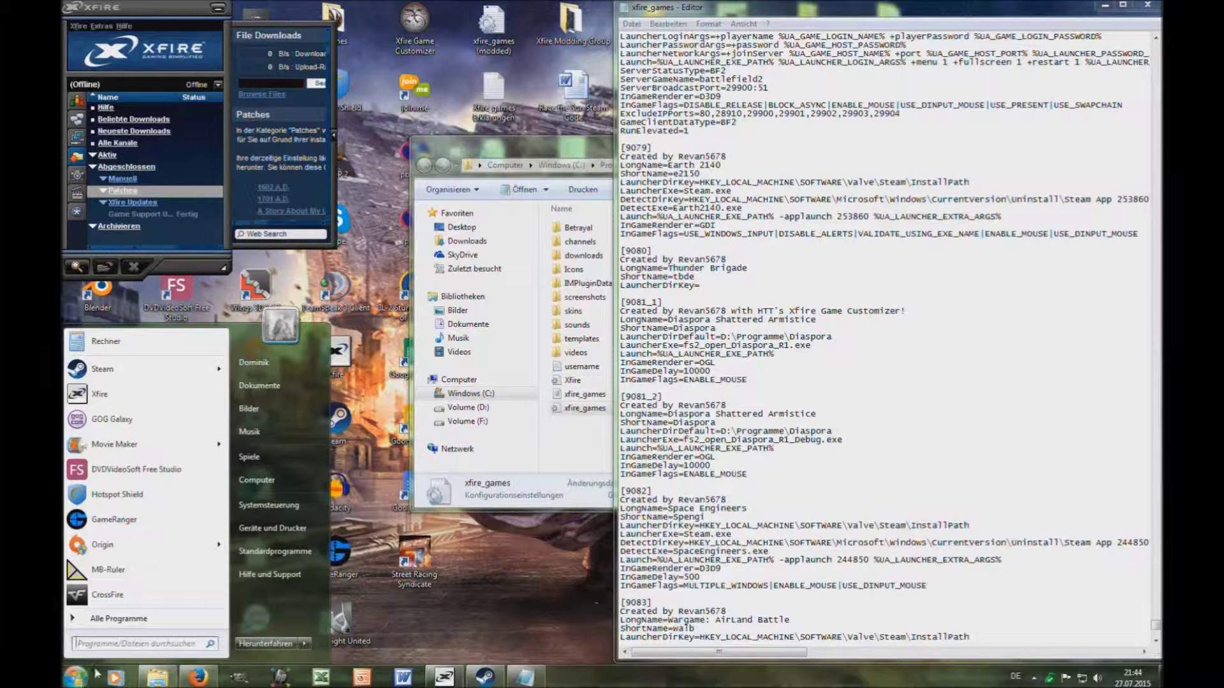
pyautogui.write('regedit')
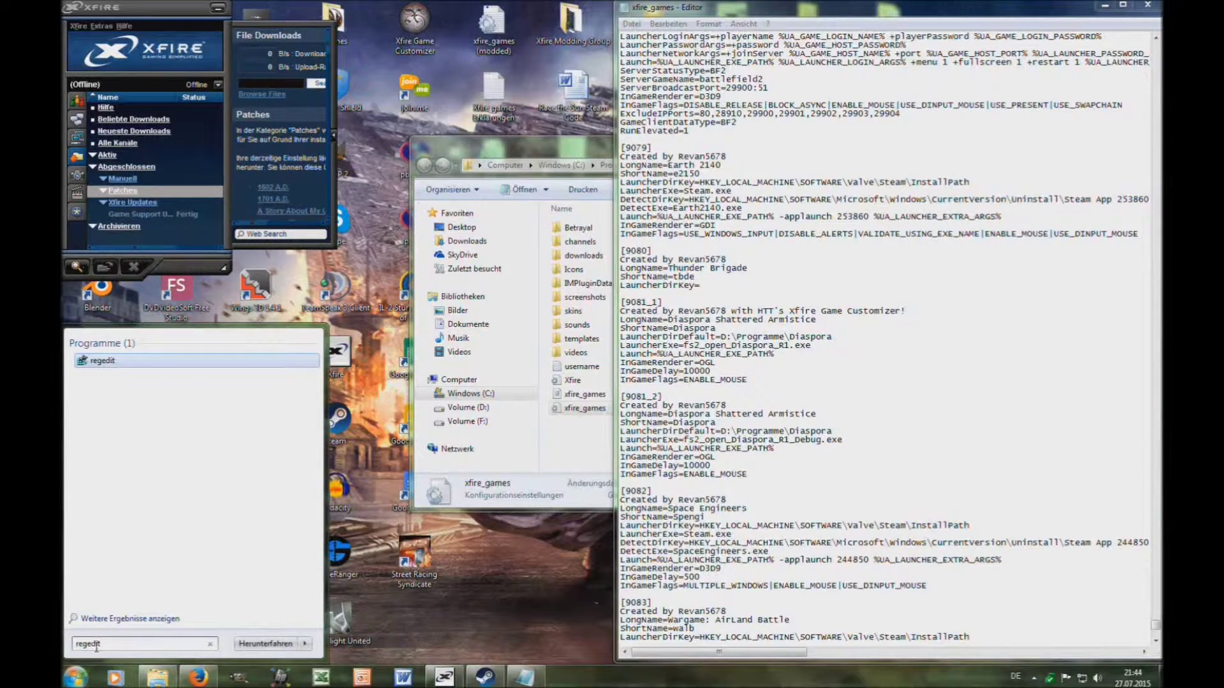
pyautogui.click(124, 364)
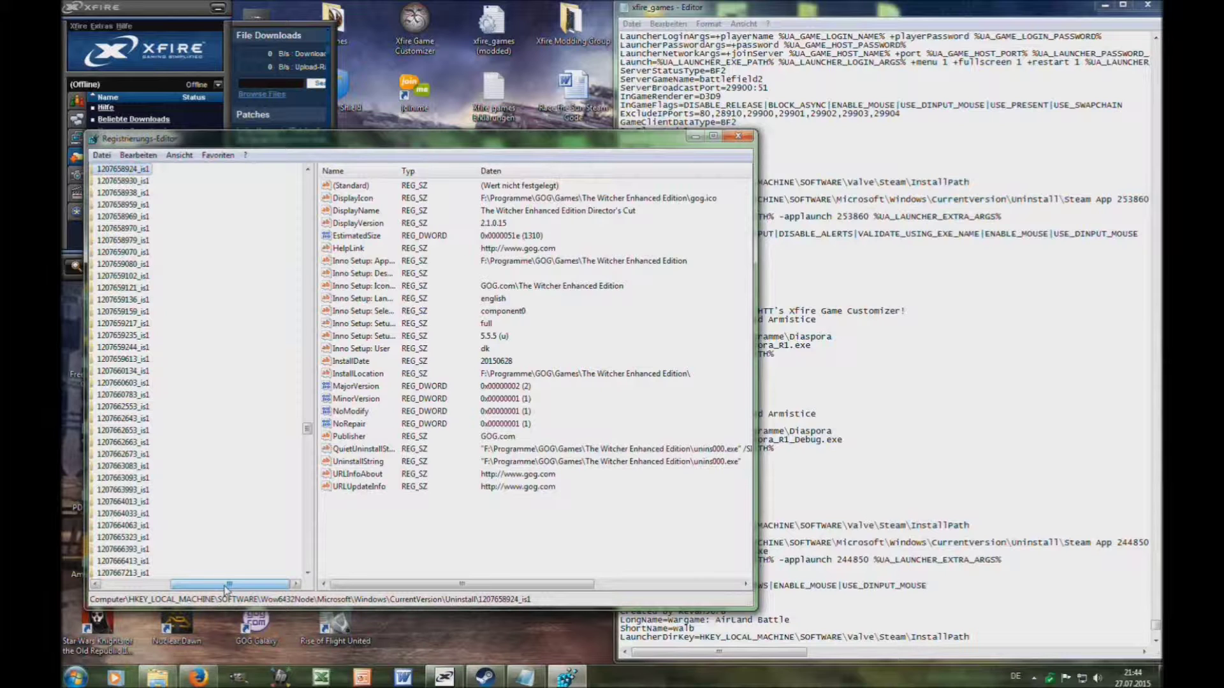
# Search the registry for "thunder brigade" in keys, values and data, matching the whole string
pyautogui.moveTo(224, 586); pyautogui.dragTo(170, 584)
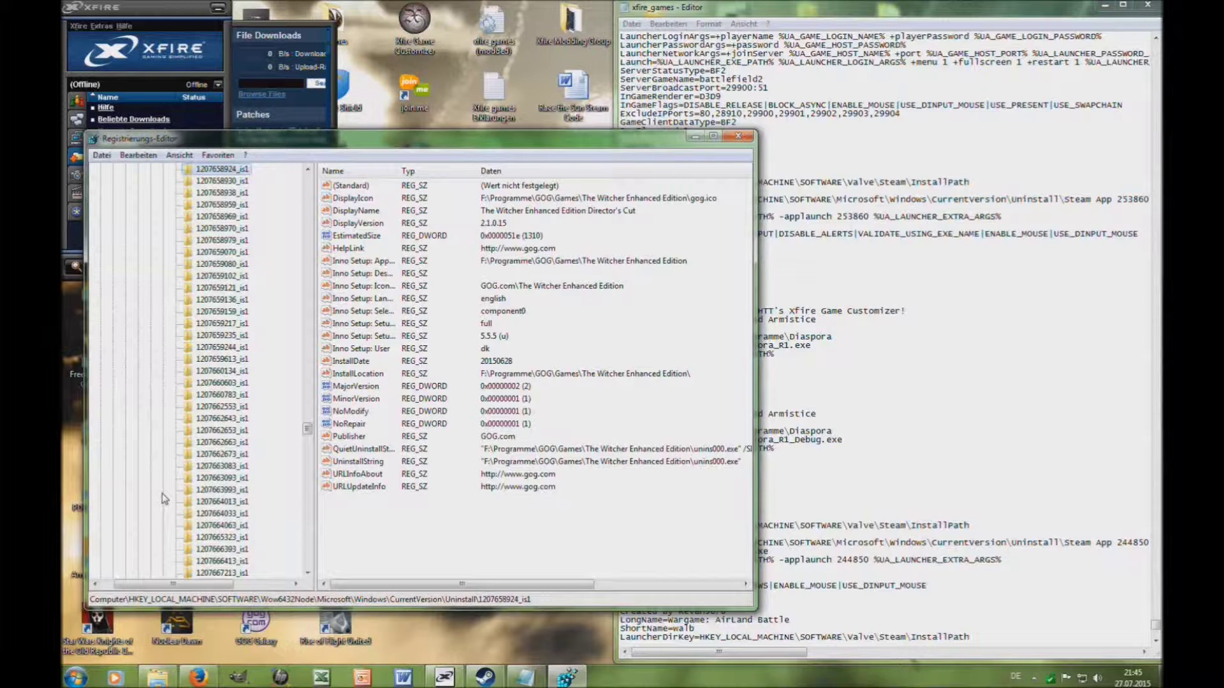
pyautogui.hotkey('ctrl', 'f')
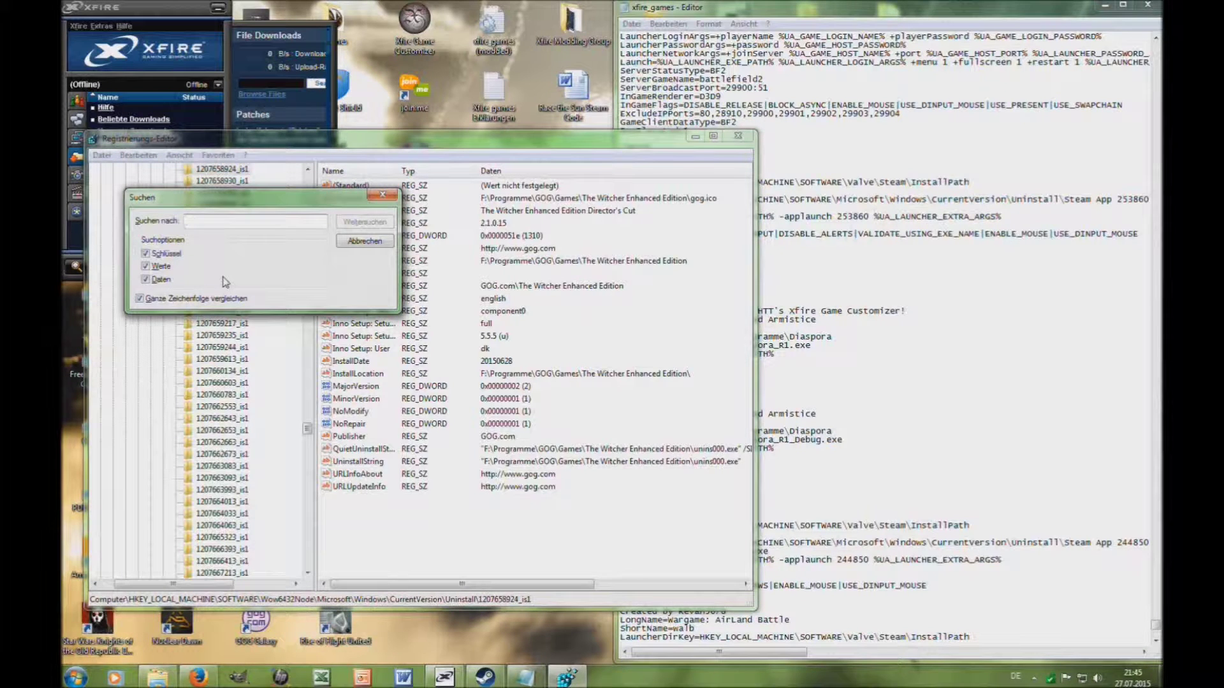
pyautogui.write('thunder')
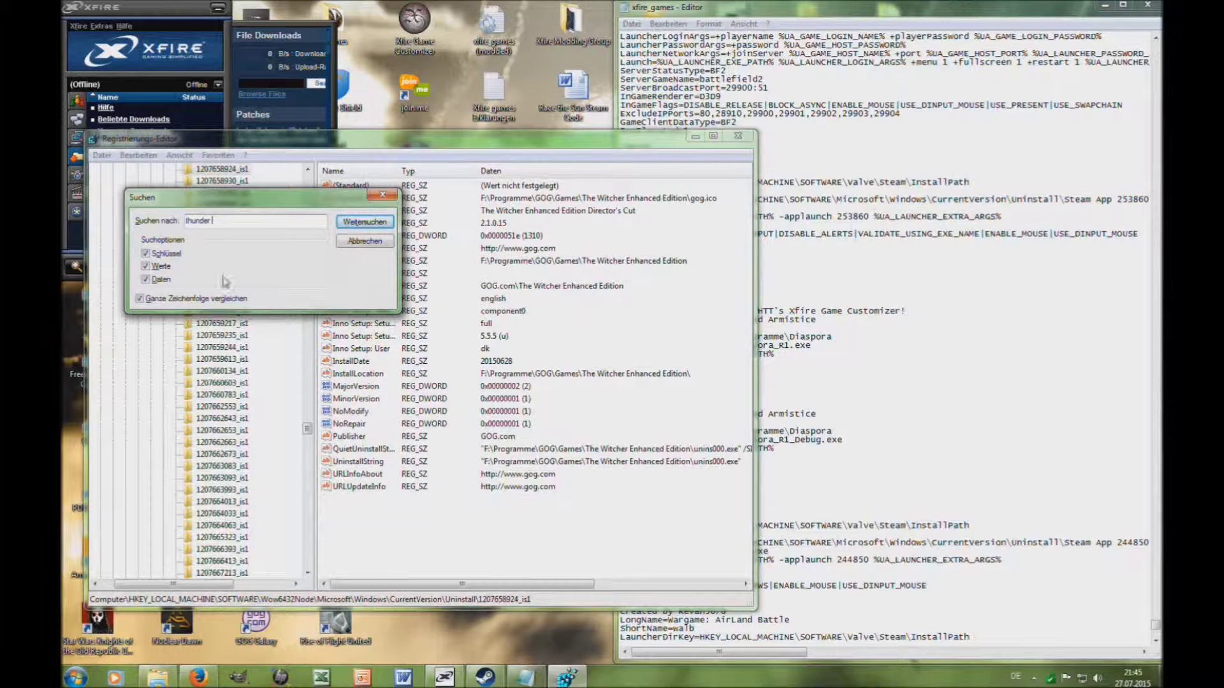
pyautogui.write(' ir')
pyautogui.write('igade')
pyautogui.press('Return')
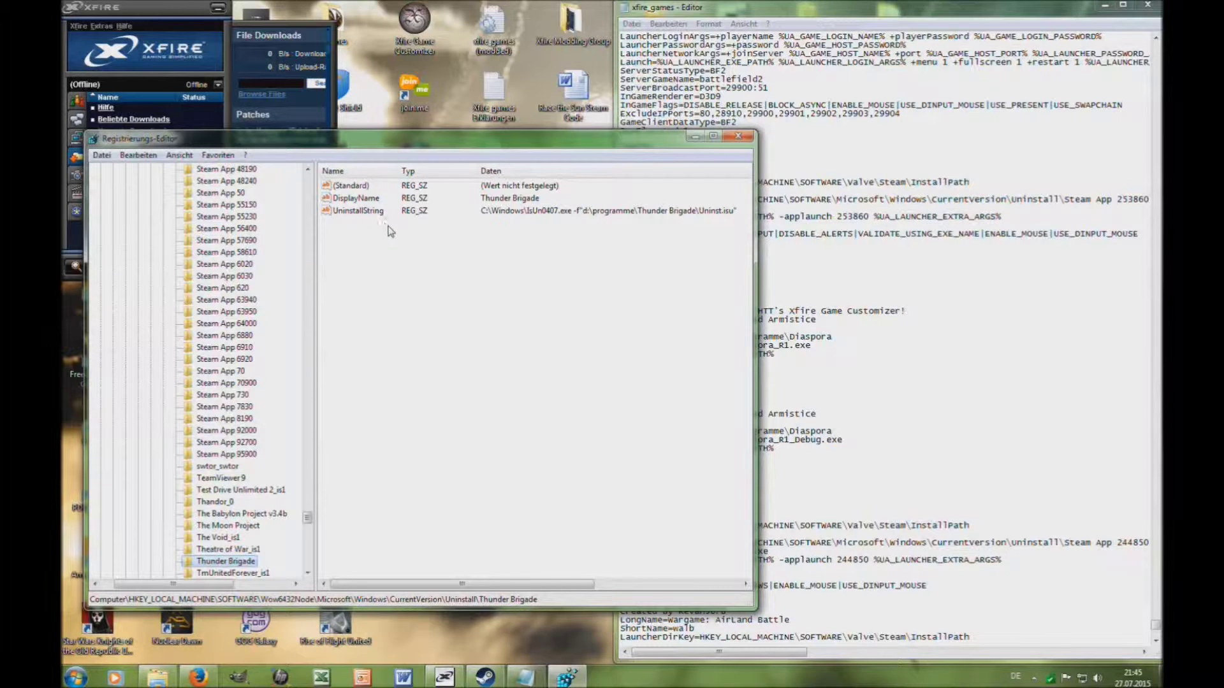
# Repeat the registry search up to the game's key under I-Magic\IMOnline and select its path value
pyautogui.hotkey('ctrl', 'f')
pyautogui.press('Return')
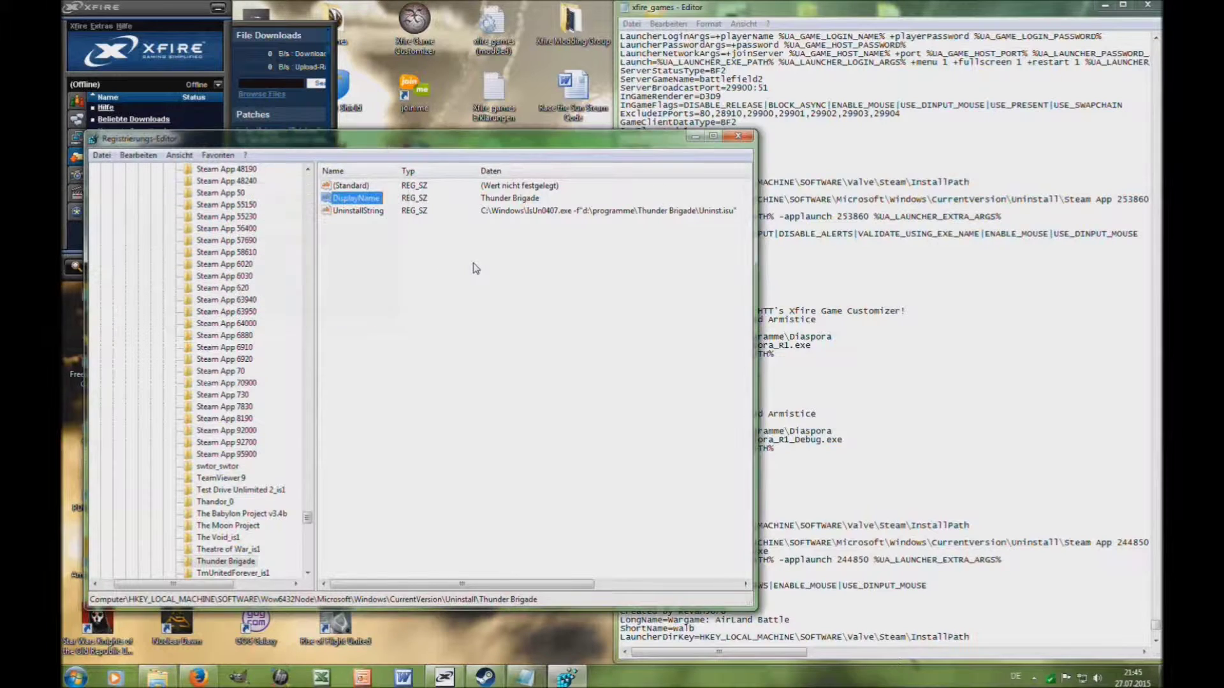
pyautogui.hotkey('ctrl', 'f')
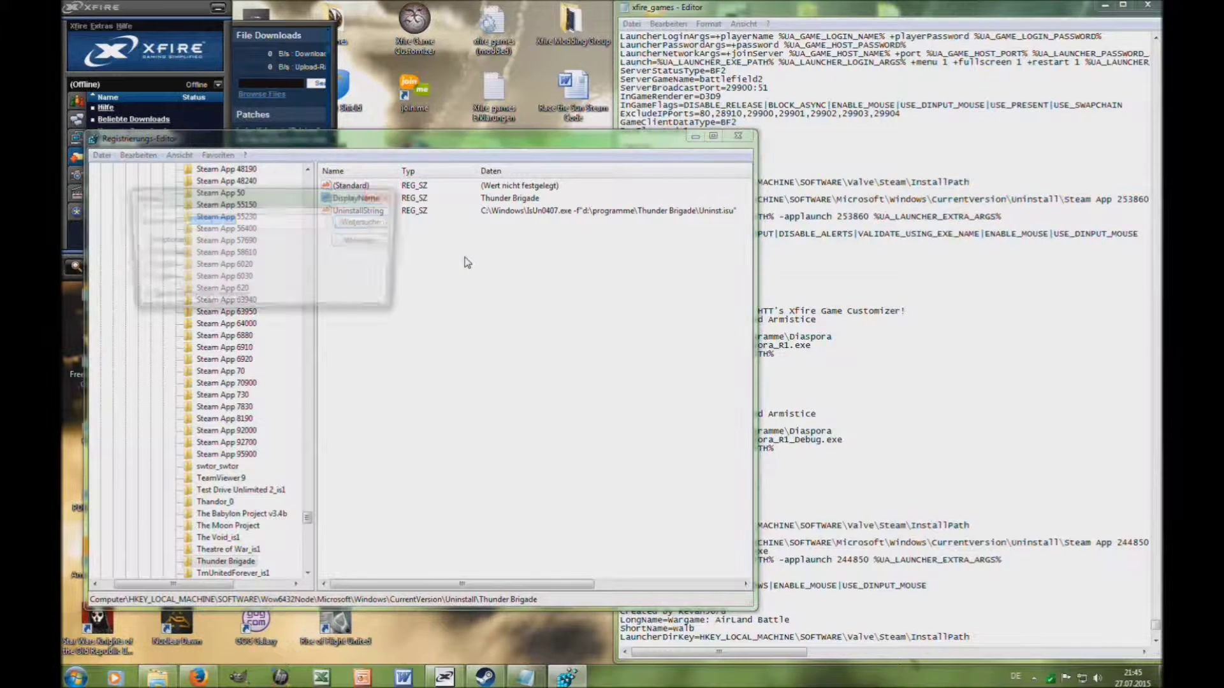
pyautogui.press('Return')
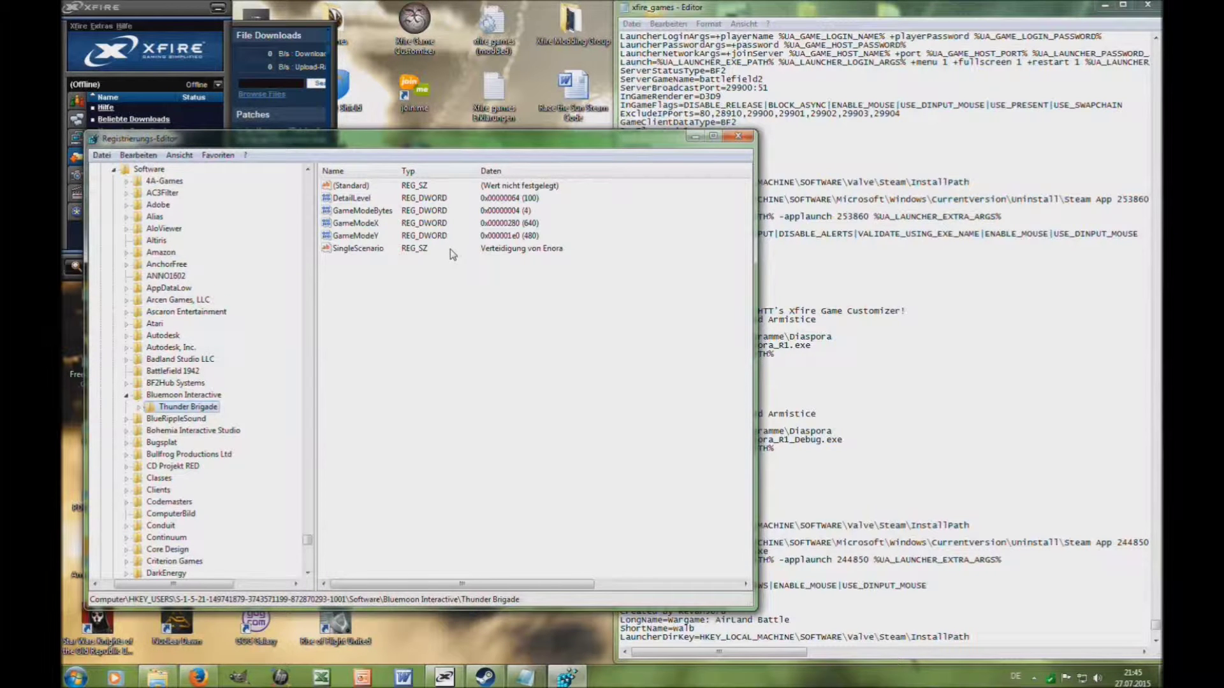
pyautogui.hotkey('ctrl', 'f')
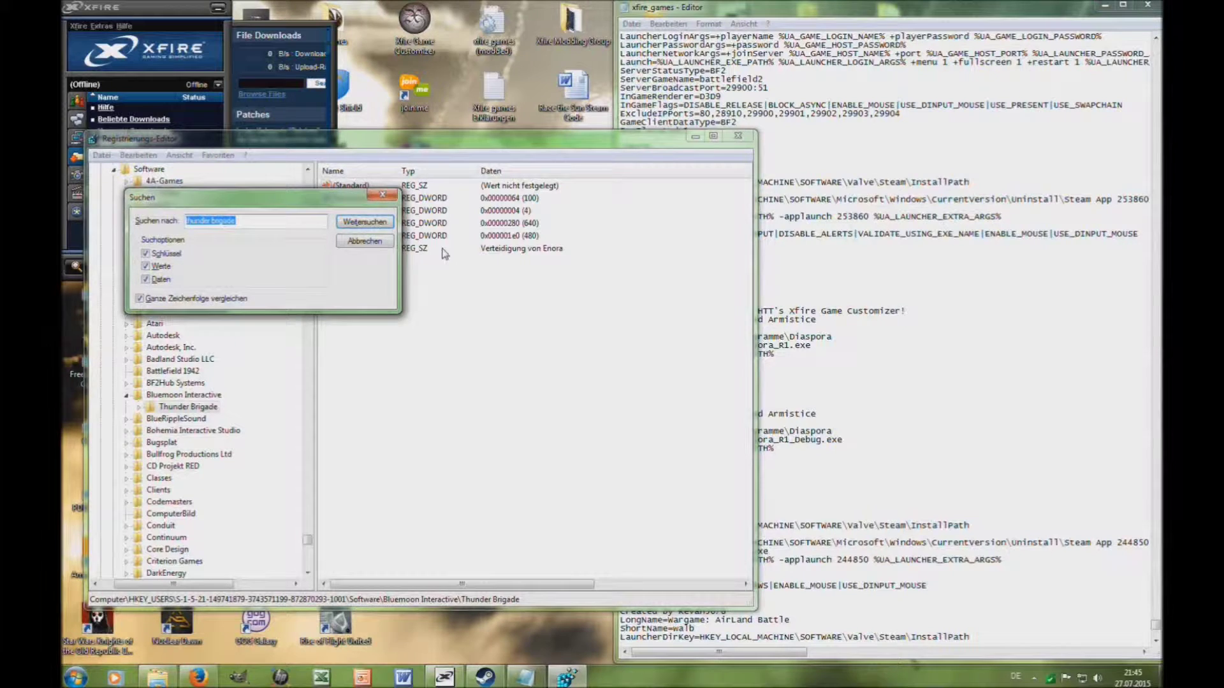
pyautogui.press('Return')
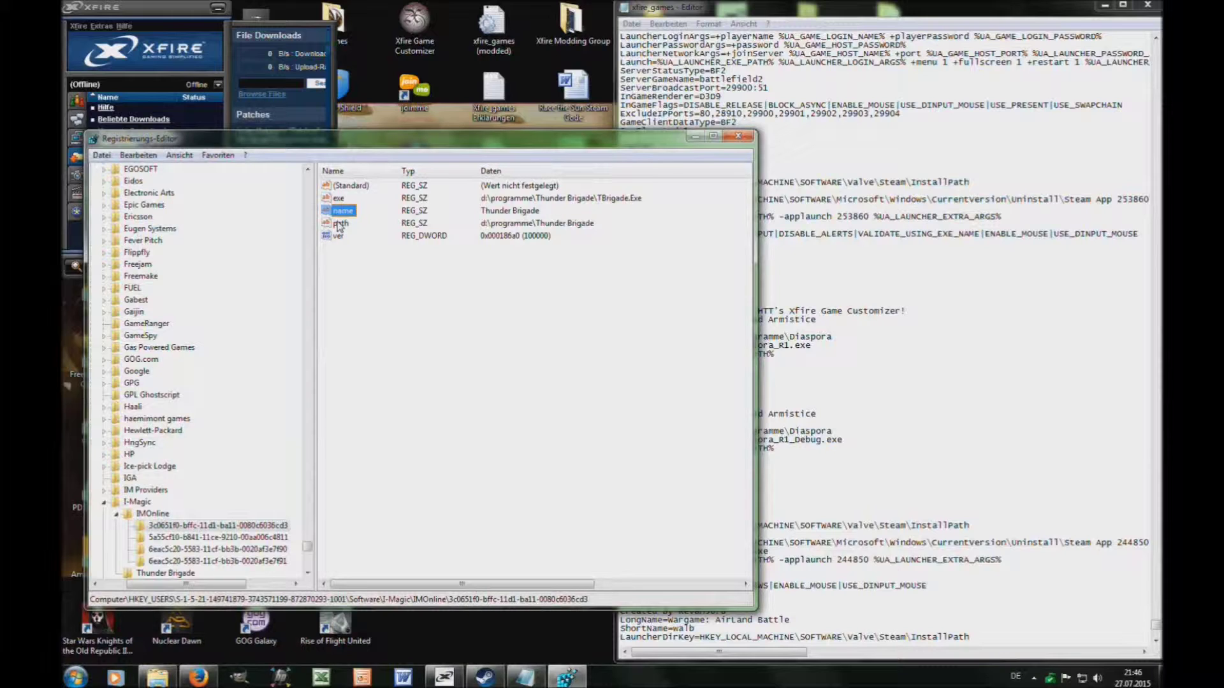
pyautogui.click(339, 224)
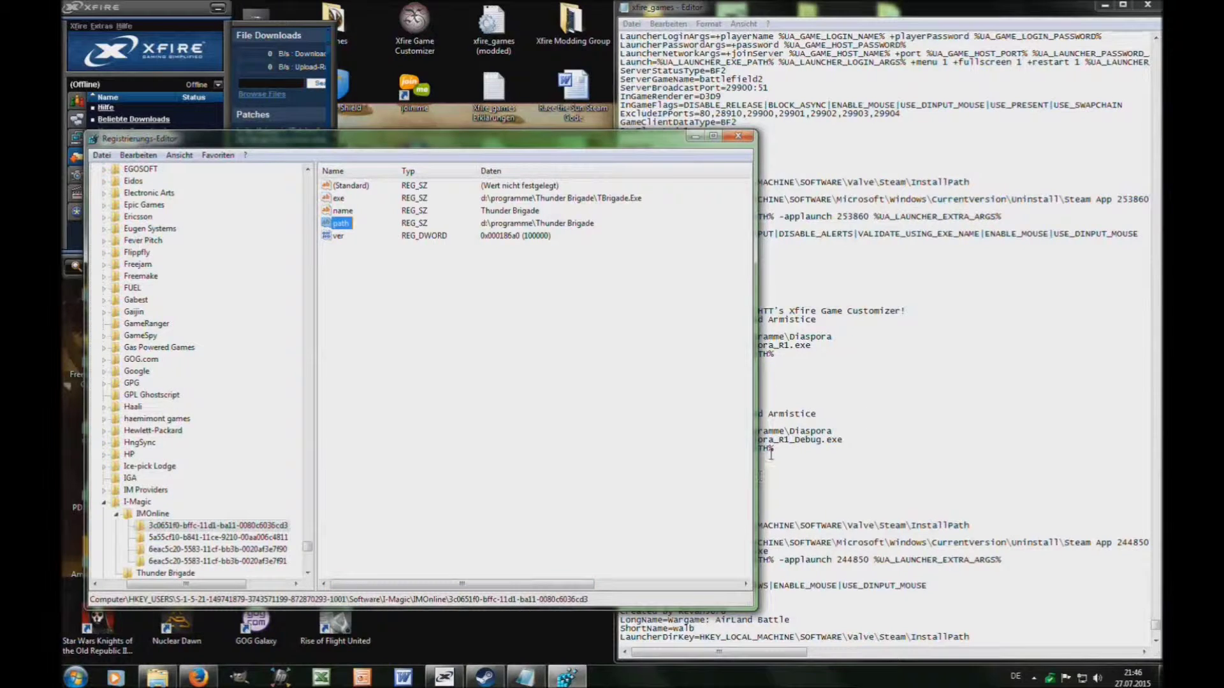
pyautogui.click(854, 392)
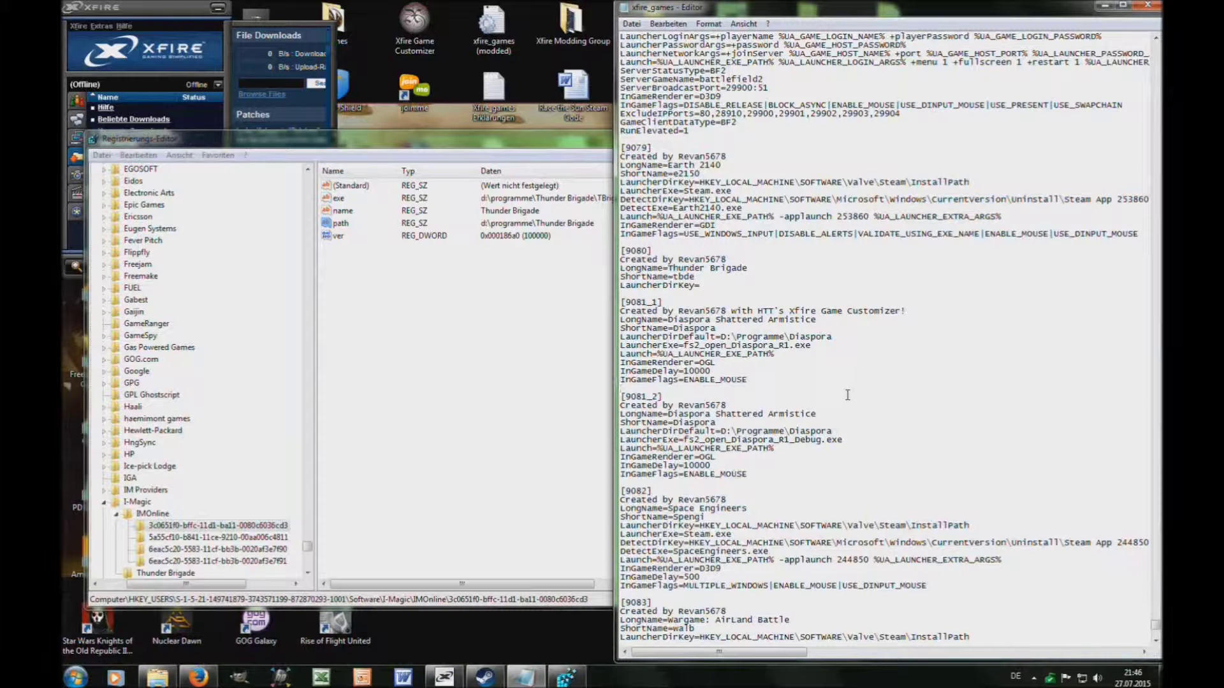
pyautogui.click(727, 286)
pyautogui.write('tbde')
pyautogui.moveTo(726, 286); pyautogui.dragTo(699, 285)
pyautogui.press('BackSpace')
# Open the xfire_games (modded) file from the desktop and search it for the 9080 entry
pyautogui.doubleClick(492, 25)
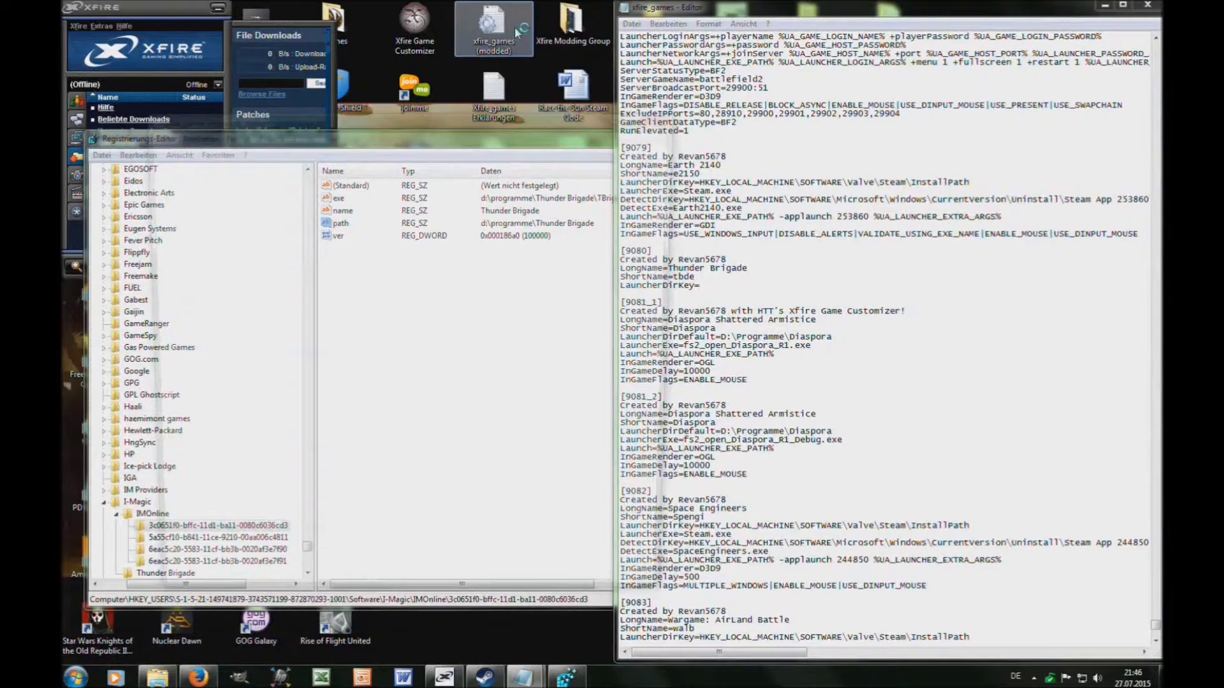
pyautogui.hotkey('ctrl', 'f')
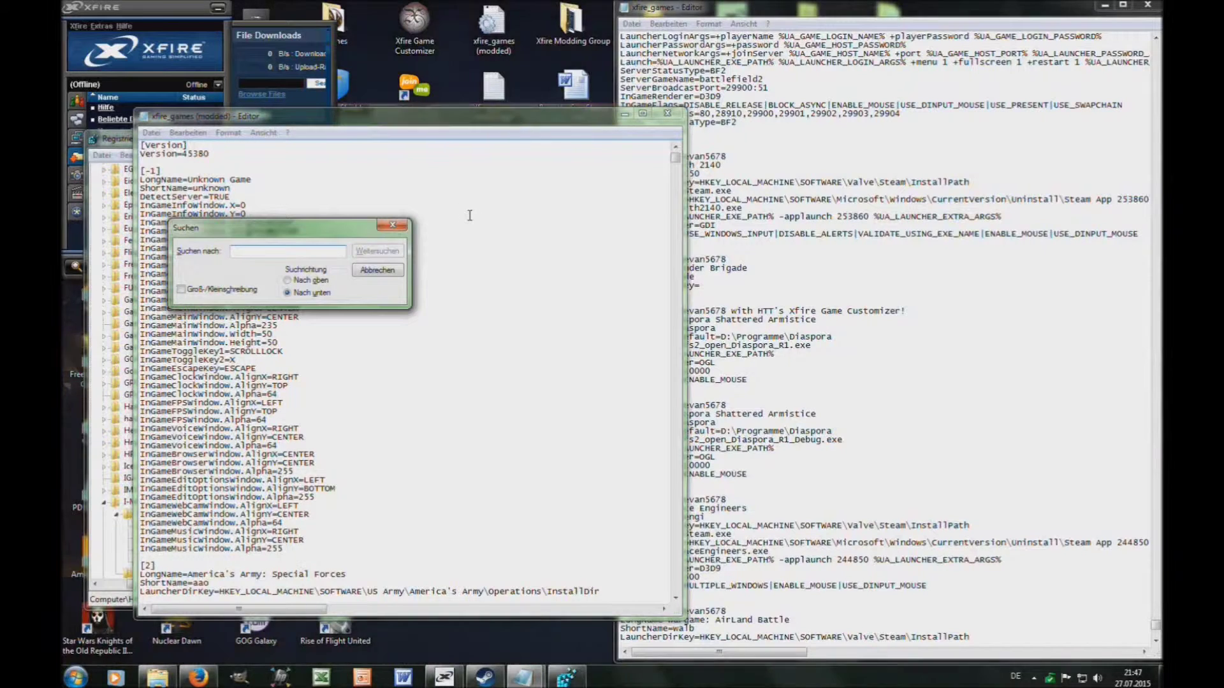
pyautogui.write('9080')
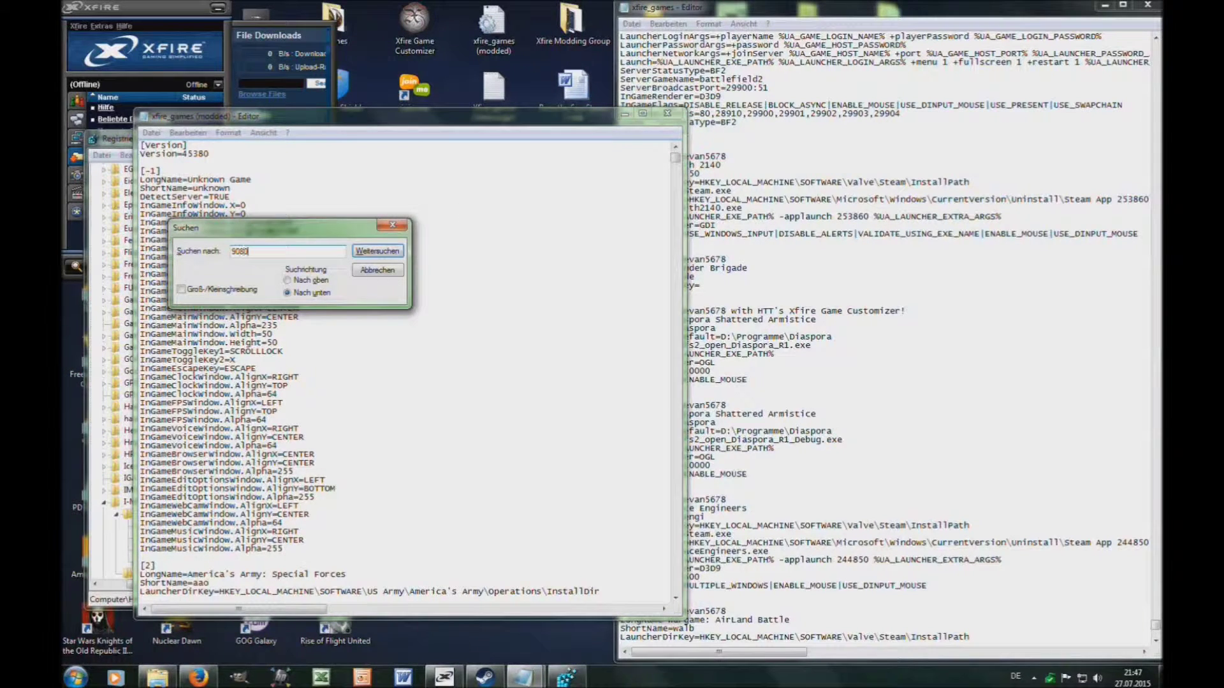
pyautogui.press('Return')
pyautogui.press('Return')
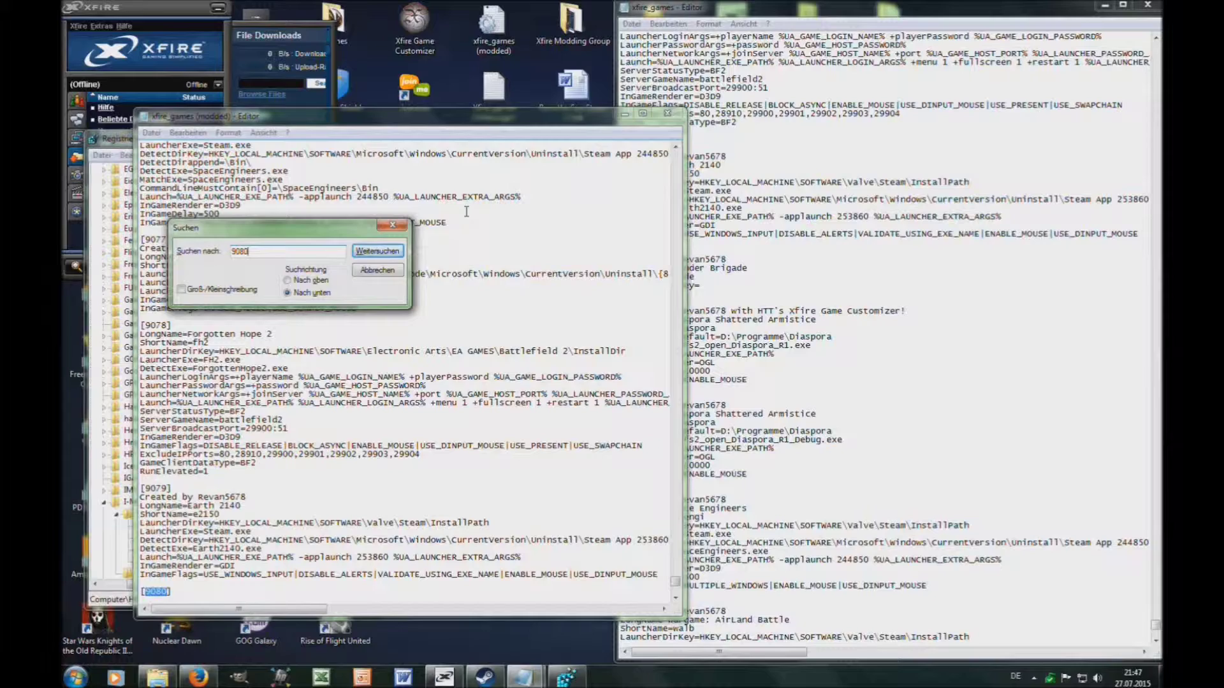
pyautogui.click(378, 270)
pyautogui.scroll(-7, 230, 437)
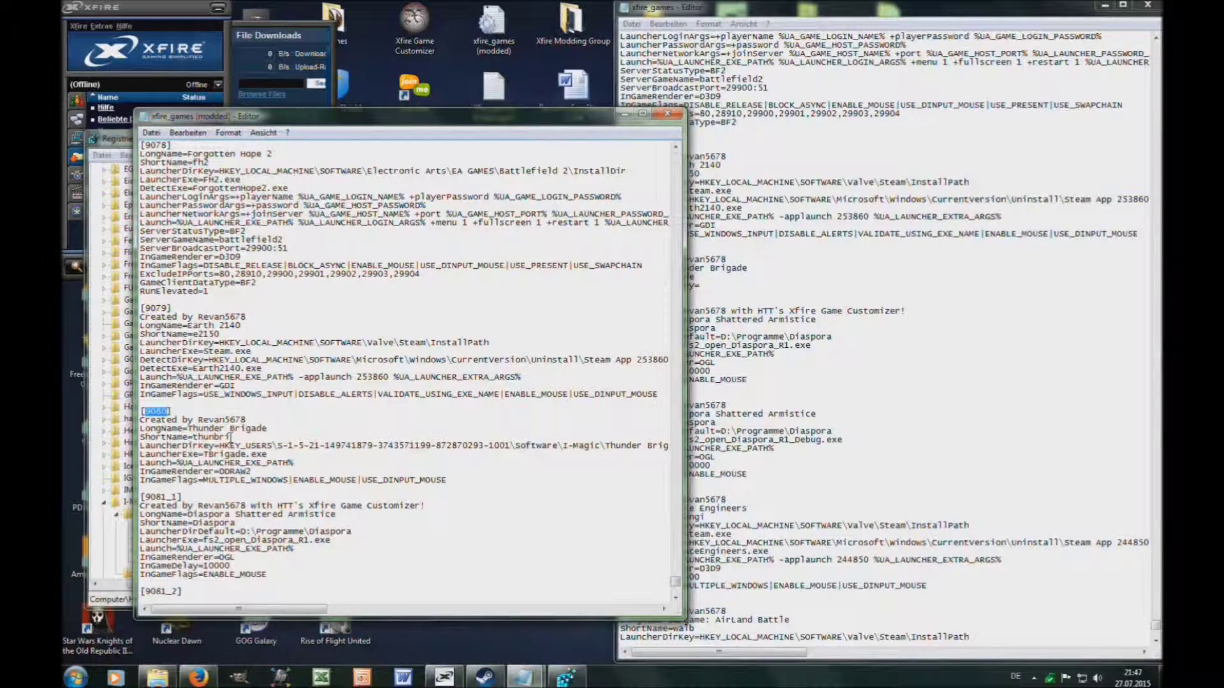
# Copy the HKEY_USERS path ending in \Software\I-Magic\Thunder Brigade\Path from the modded file, close it, and paste the path after LauncherDirKey= in entry 9080
pyautogui.moveTo(220, 446); pyautogui.dragTo(658, 448)
pyautogui.hotkey('ctrl', 'c')
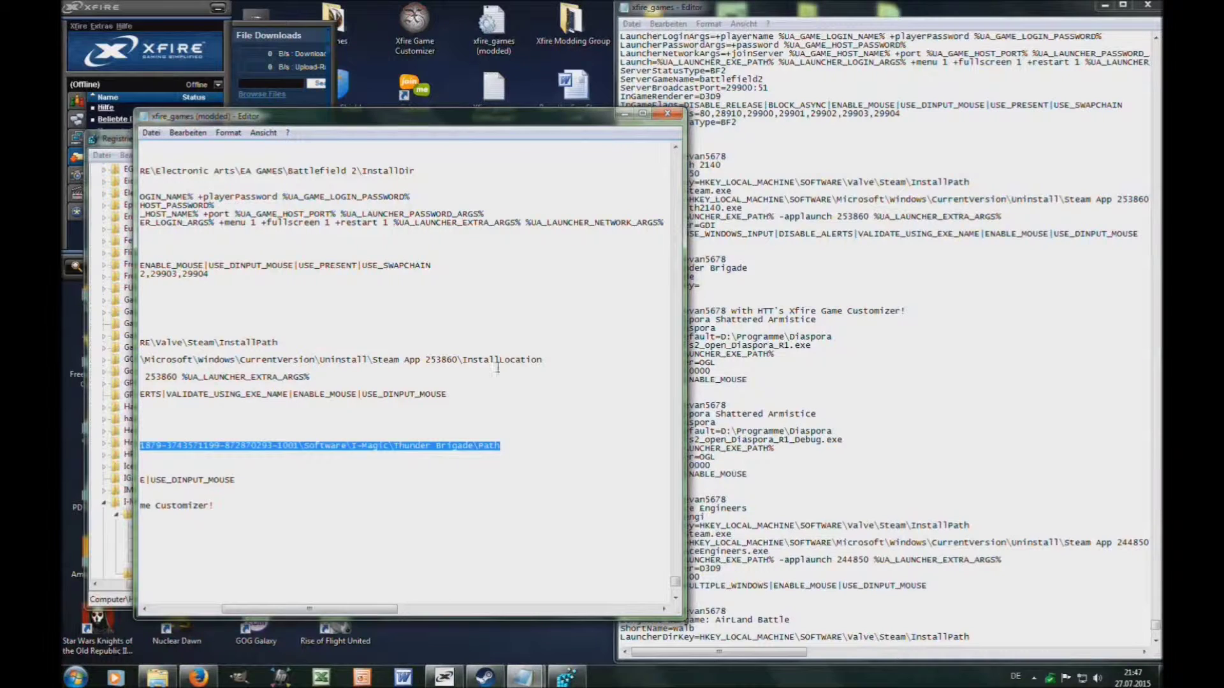
pyautogui.click(675, 104)
pyautogui.click(561, 119)
pyautogui.click(667, 115)
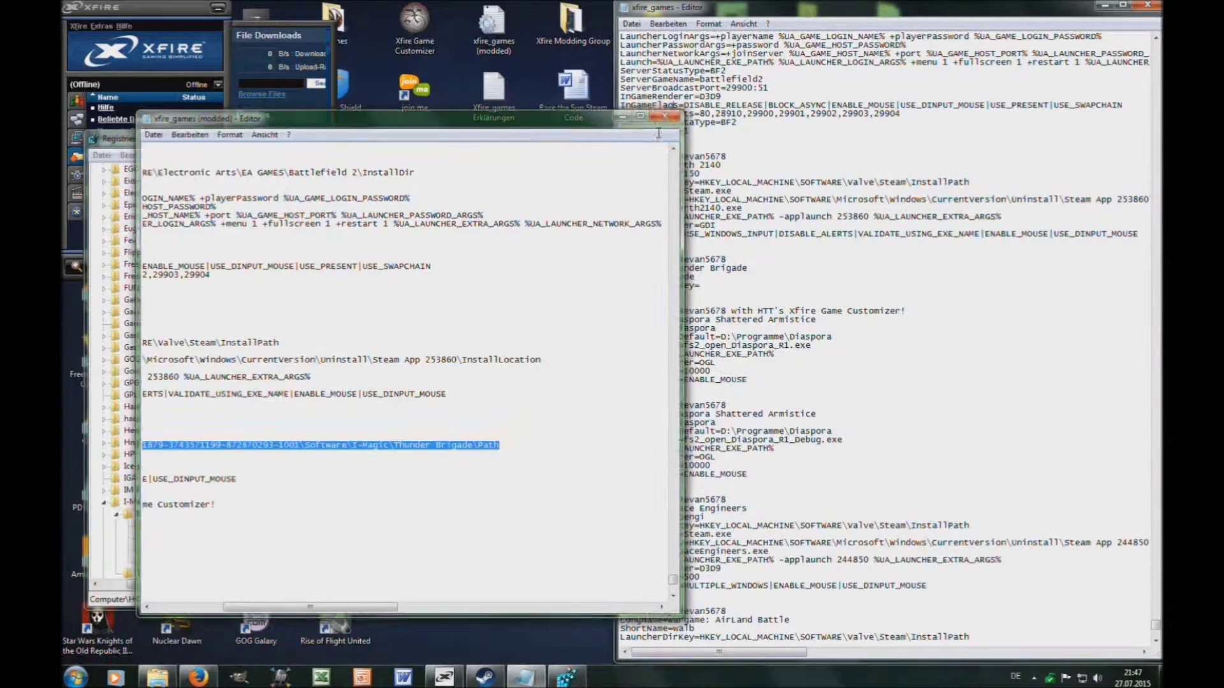
pyautogui.click(708, 285)
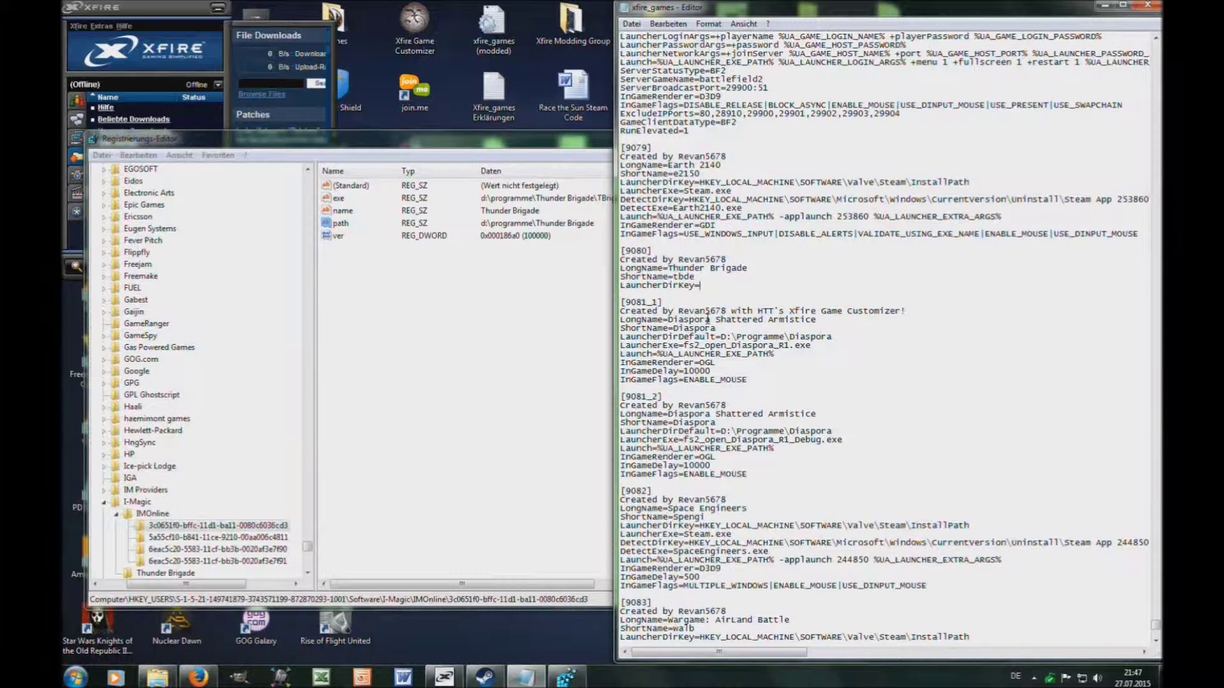
pyautogui.hotkey('ctrl', 'v')
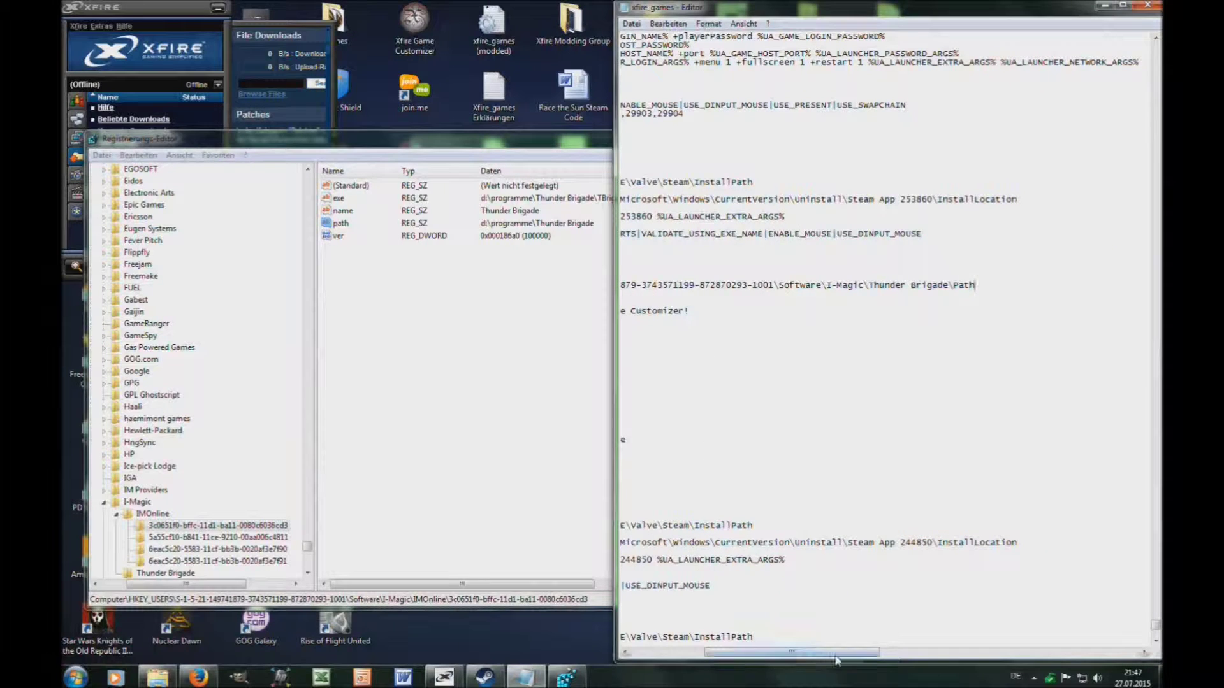
# Compare the pasted LauncherDirKey path with the Thunder Brigade key and its Path value under I-Magic in the registry
pyautogui.moveTo(821, 654); pyautogui.dragTo(757, 653)
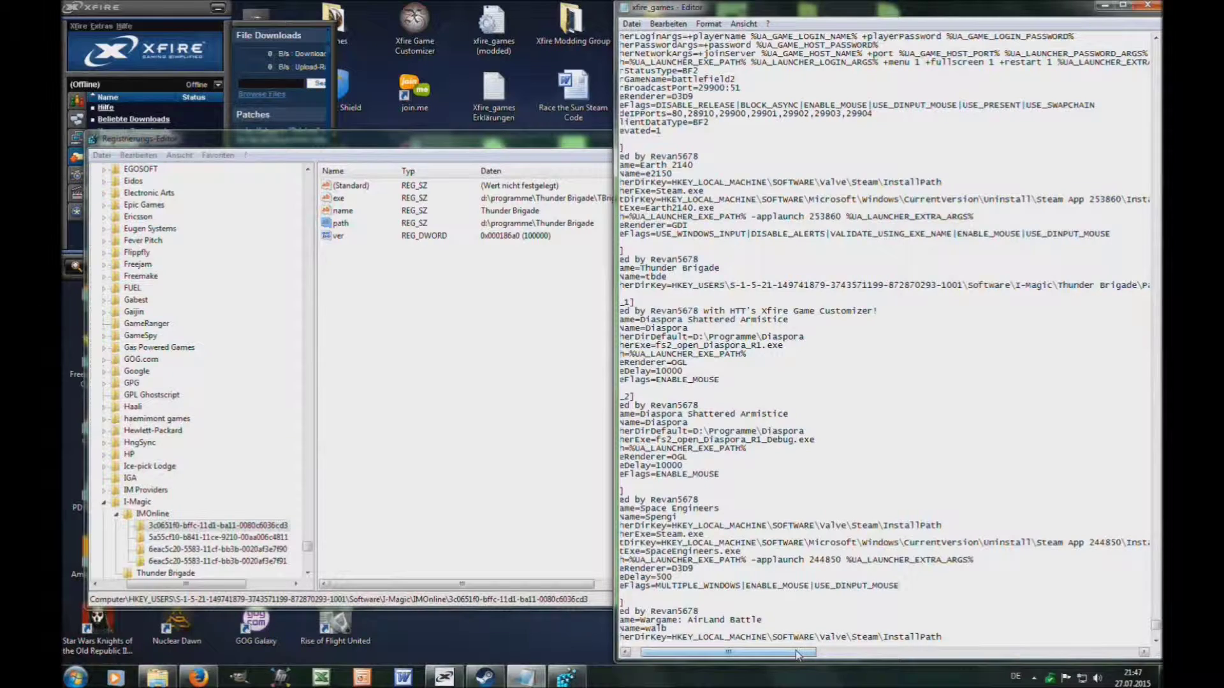
pyautogui.moveTo(798, 653); pyautogui.dragTo(813, 654)
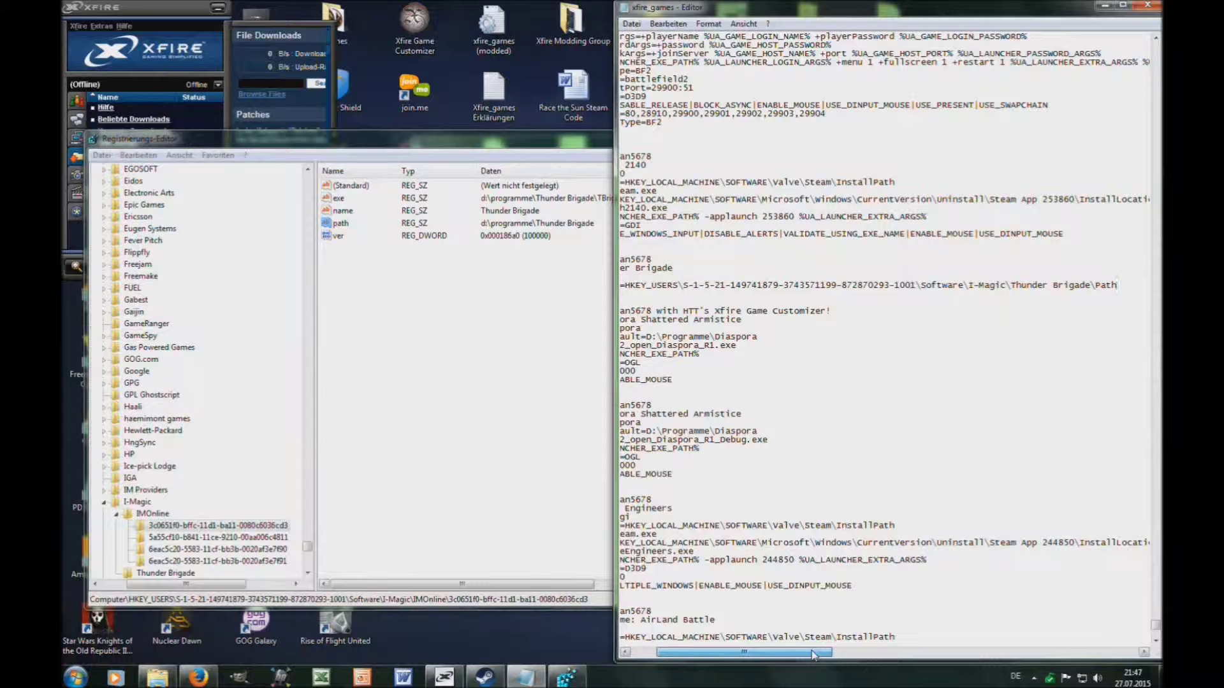
pyautogui.moveTo(813, 655)
pyautogui.mouseDown()
pyautogui.moveTo(797, 656)
pyautogui.moveTo(814, 655)
pyautogui.mouseUp()
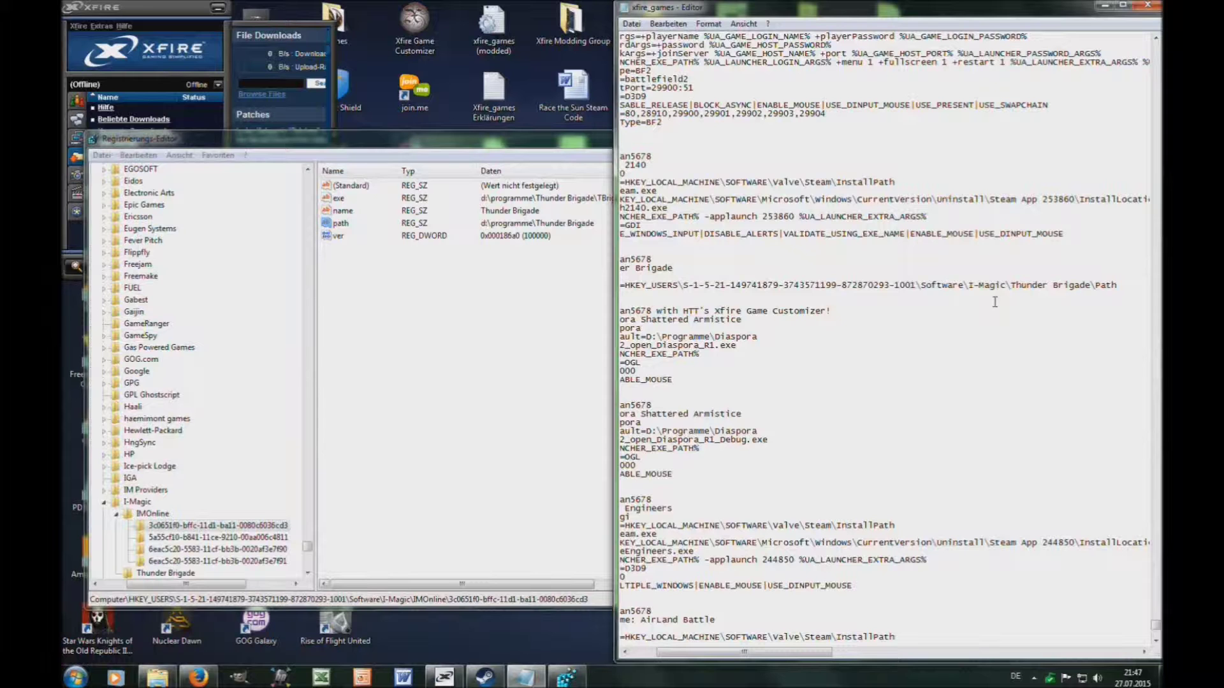
pyautogui.click(160, 573)
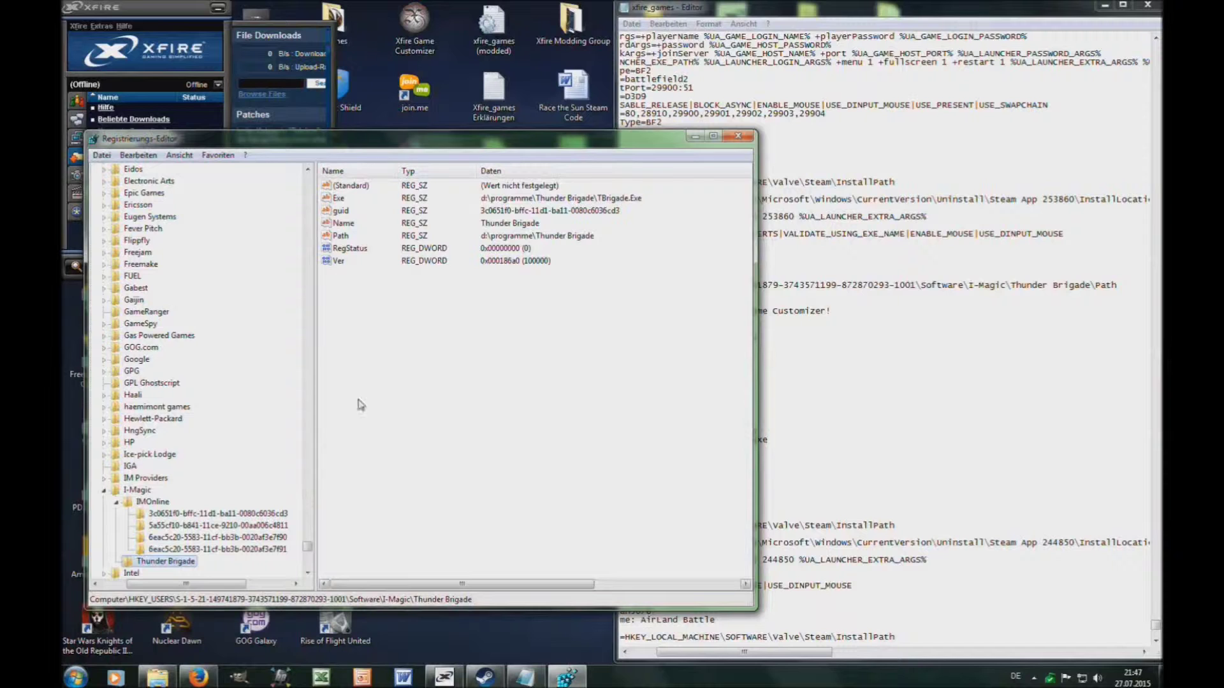
pyautogui.click(397, 240)
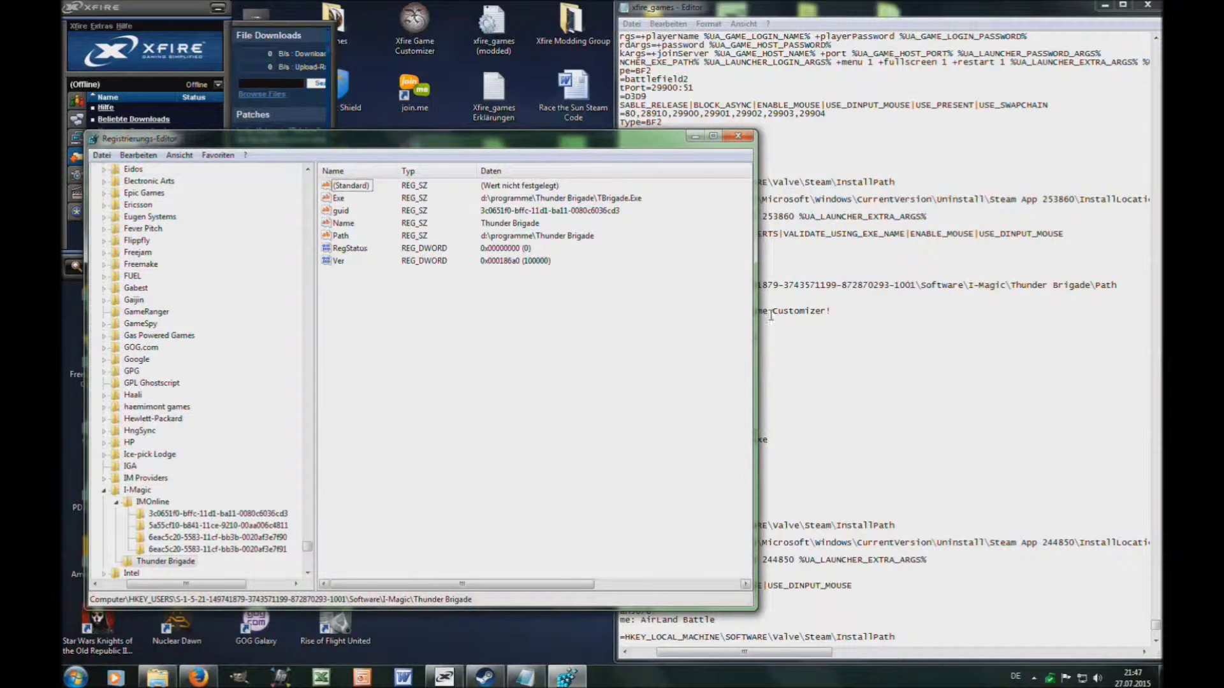
pyautogui.click(924, 306)
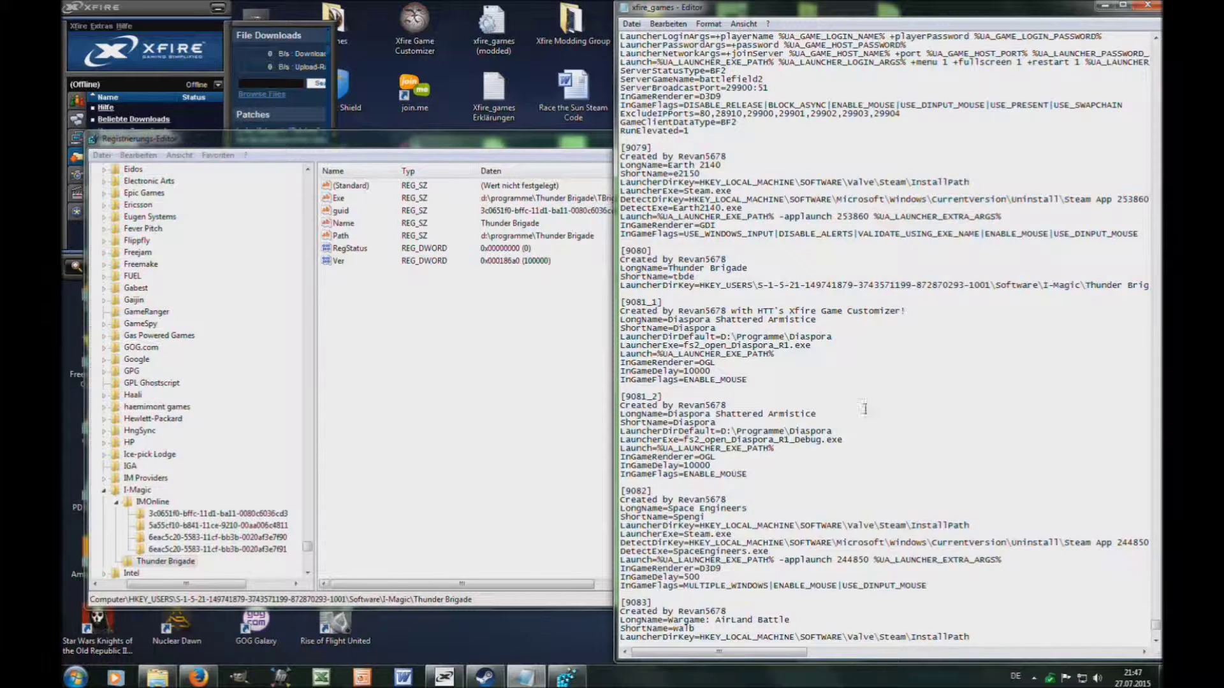
pyautogui.moveTo(778, 653); pyautogui.dragTo(815, 660)
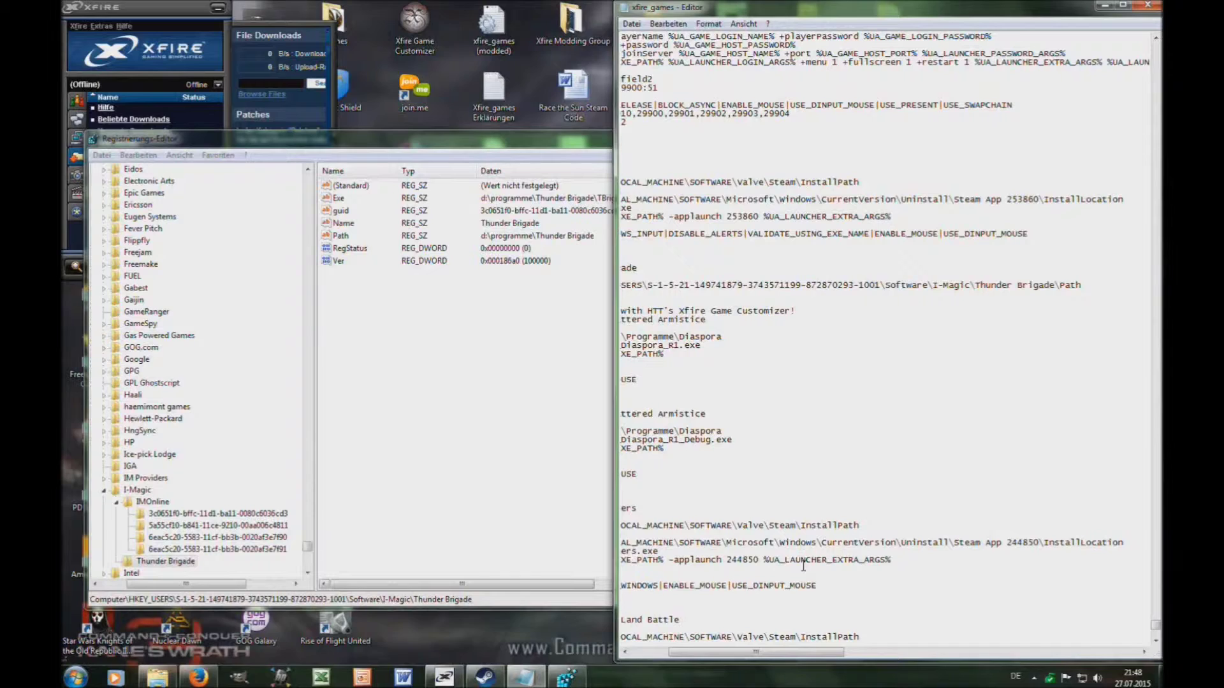
# Add a LauncherExe= line without a value below LauncherDirKey in the Thunder Brigade entry
pyautogui.click(1083, 287)
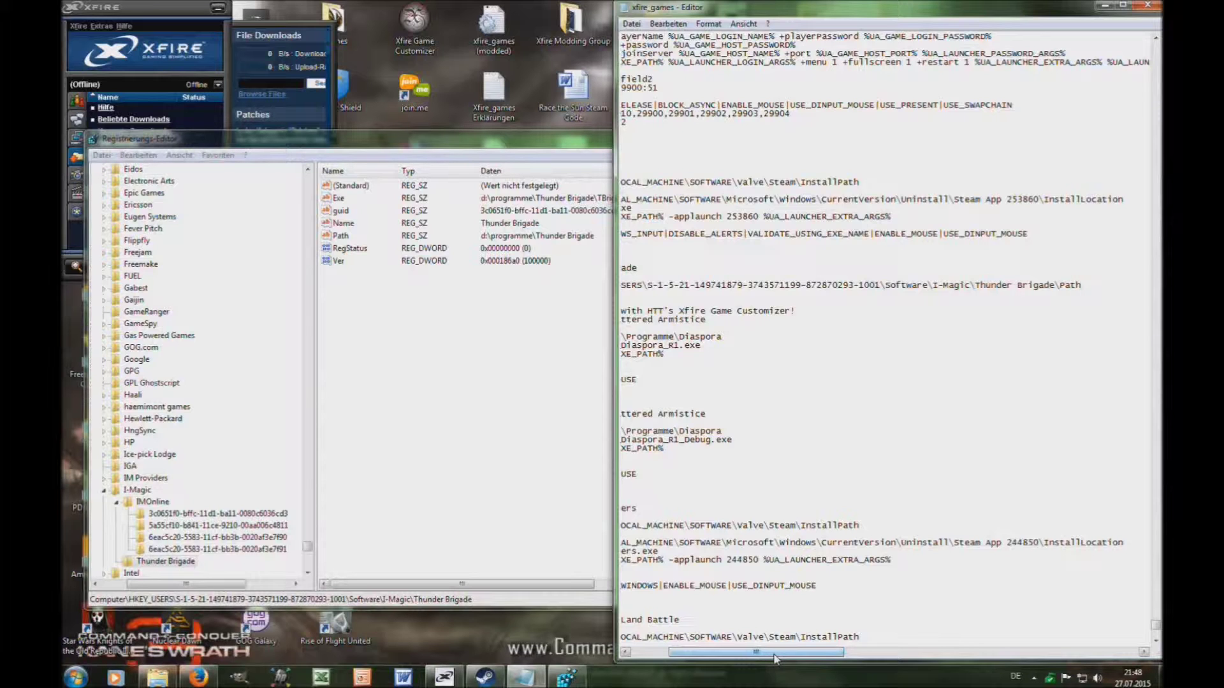
pyautogui.moveTo(773, 658); pyautogui.dragTo(755, 659)
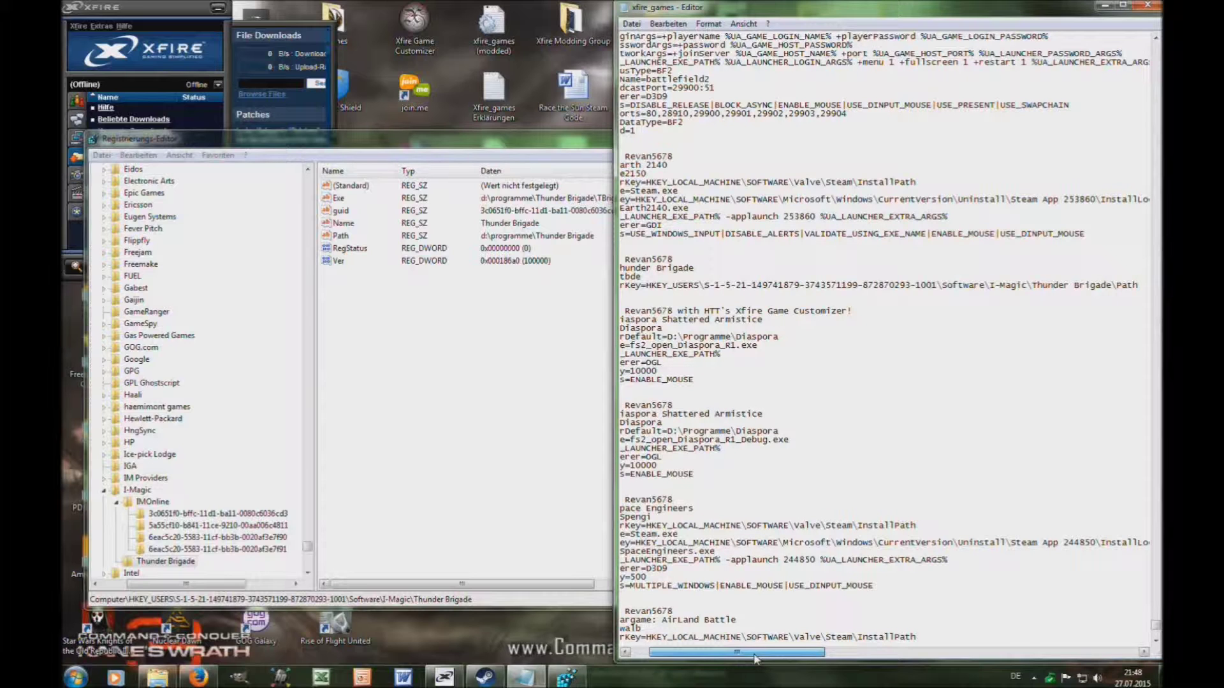
pyautogui.press('Return')
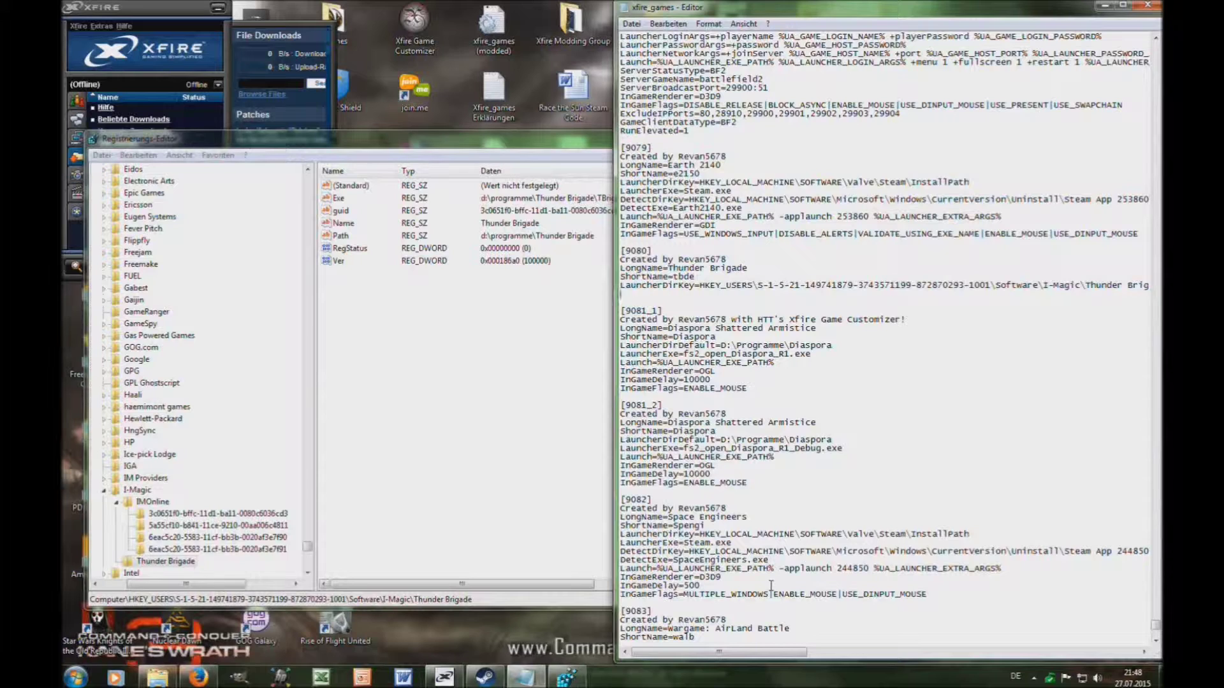
pyautogui.write('LauncherExe=')
# Find the Thunder Brigade shortcut in the desktop's Games folder and open its file location
pyautogui.doubleClick(358, 29)
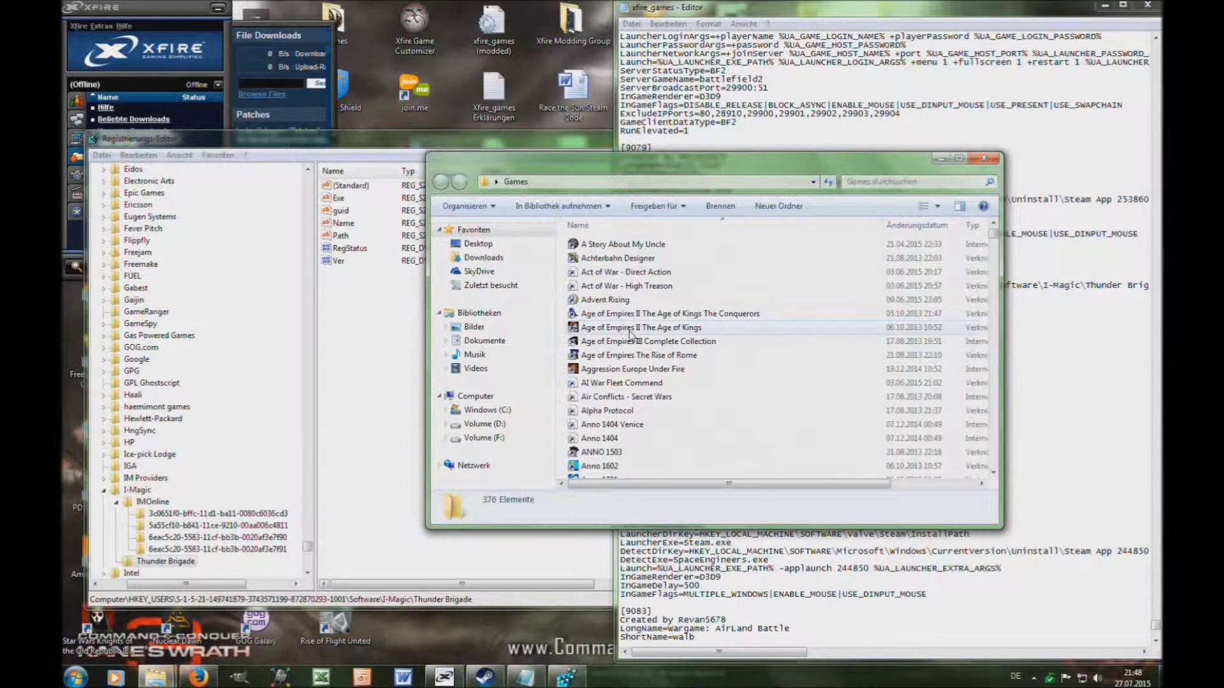
pyautogui.click(626, 300)
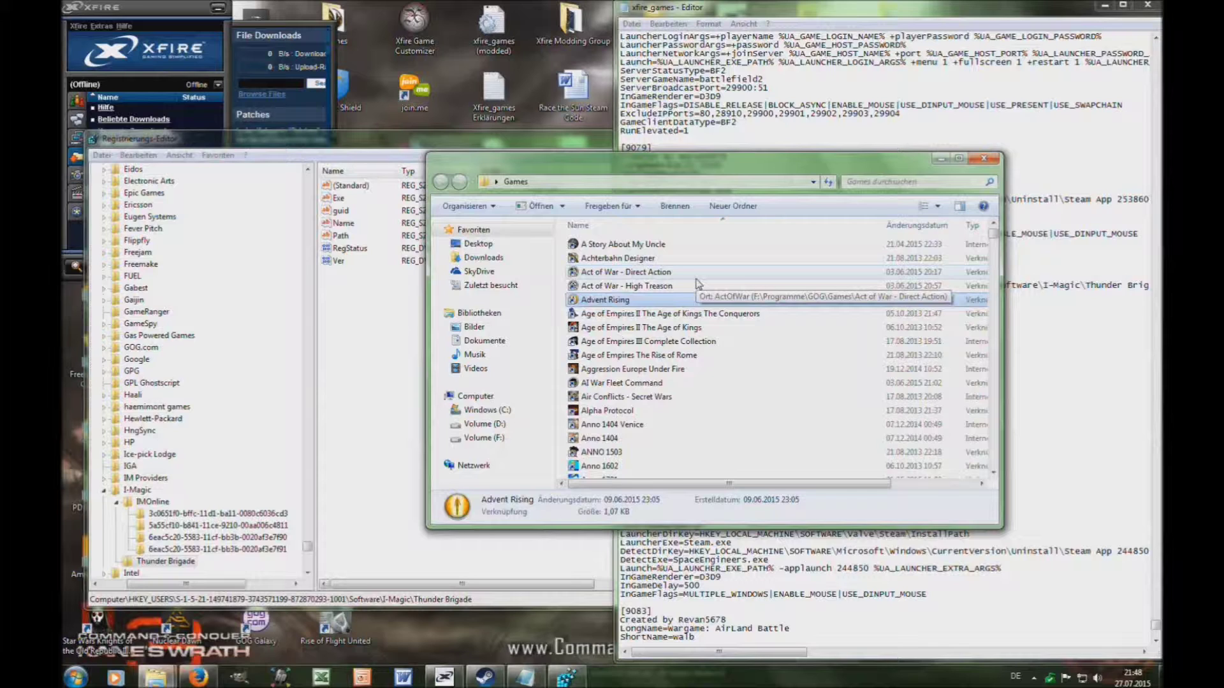
pyautogui.write('thu')
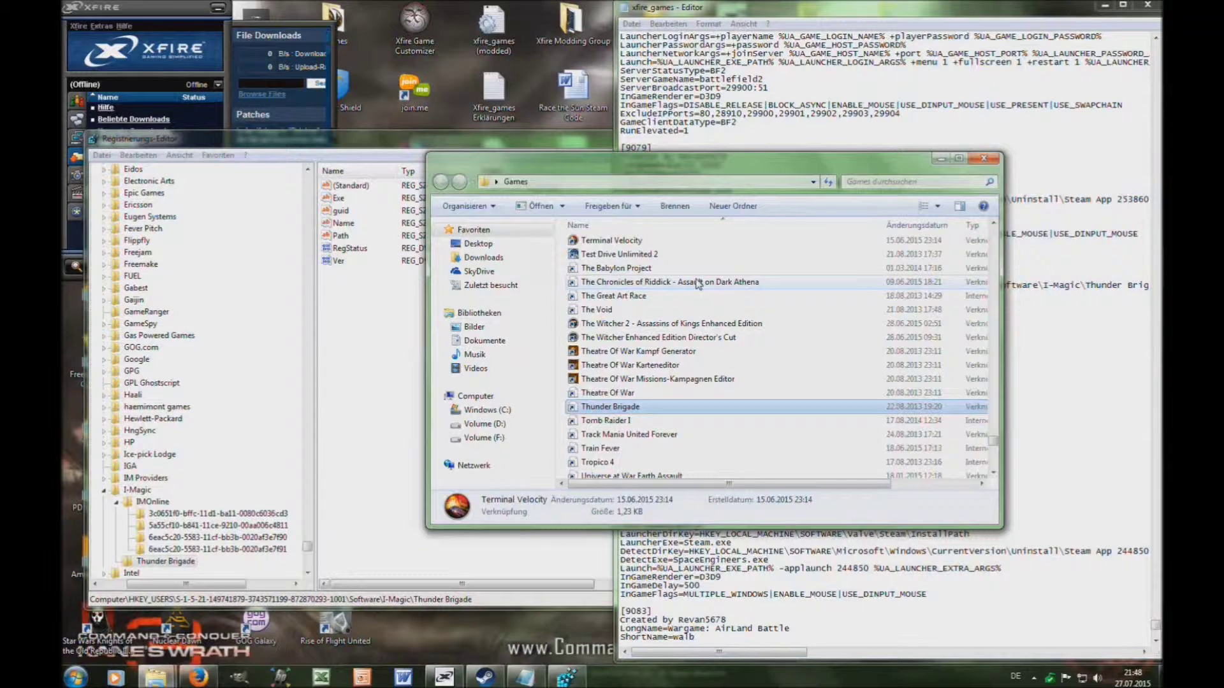
pyautogui.rightClick(585, 410)
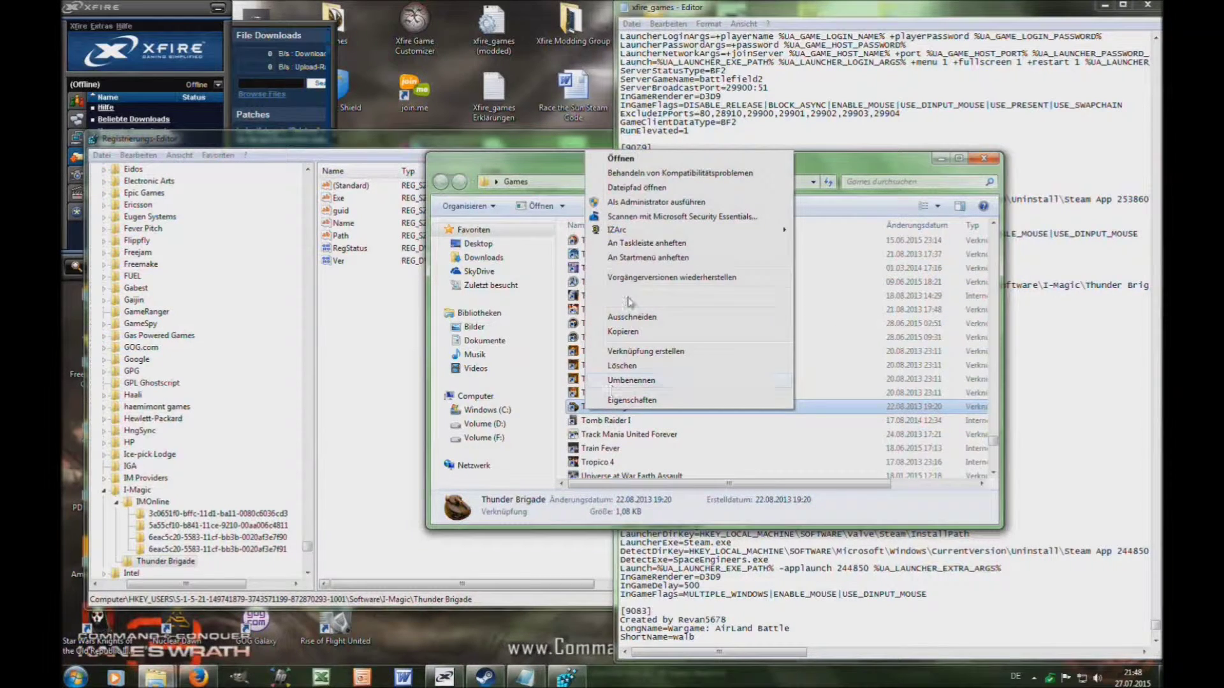
pyautogui.click(643, 189)
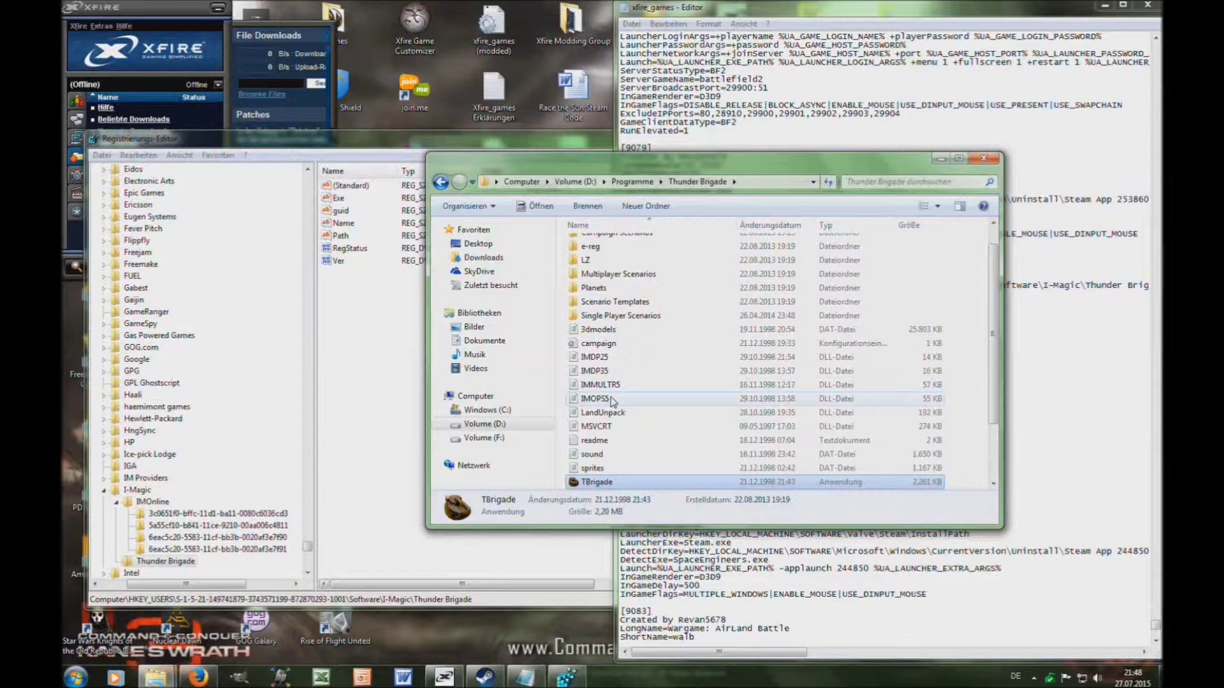
# Copy the TBrigade application's file name and complete the line as LauncherExe=TBrigade.exe, with a new line started below it
pyautogui.scroll(-1, 610, 421)
pyautogui.moveTo(609, 446)
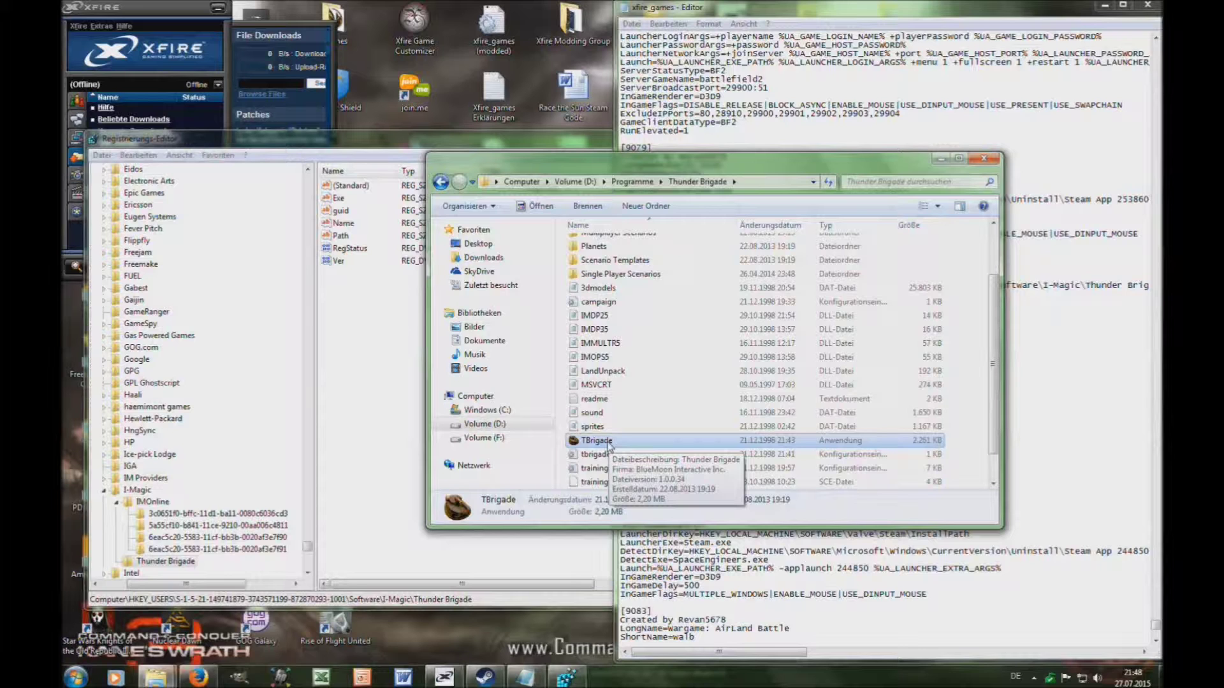
pyautogui.click(604, 442)
pyautogui.hotkey('ctrl', 'c')
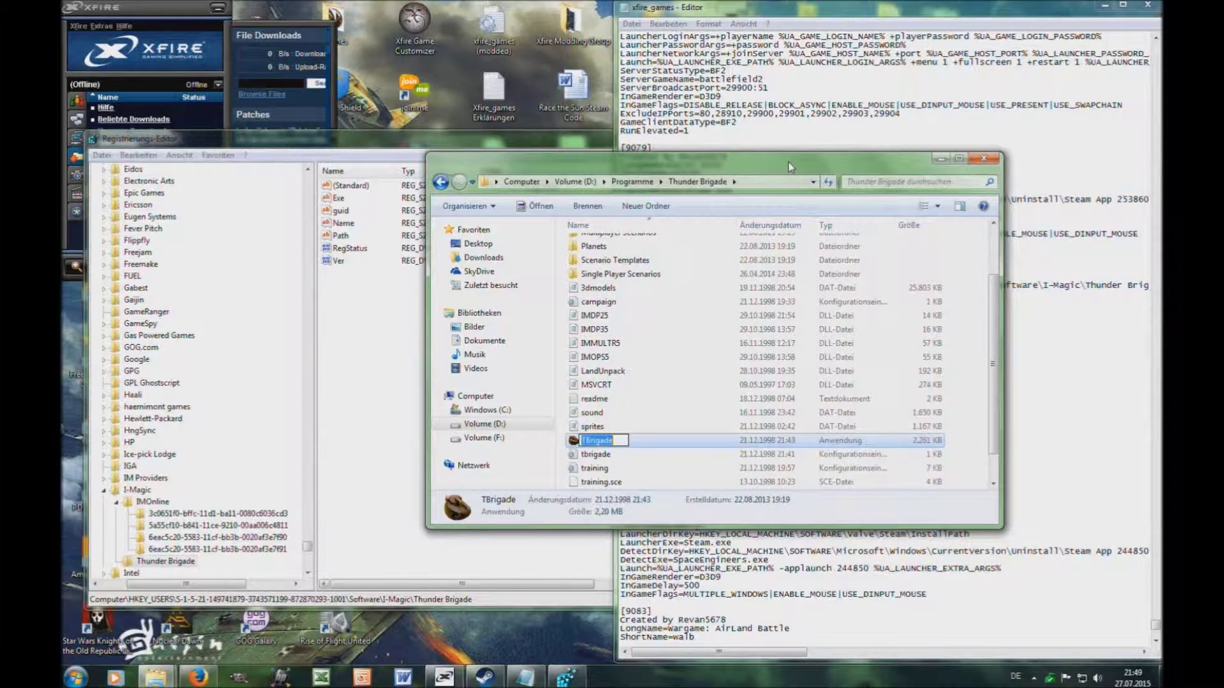
pyautogui.moveTo(787, 162); pyautogui.dragTo(364, 164)
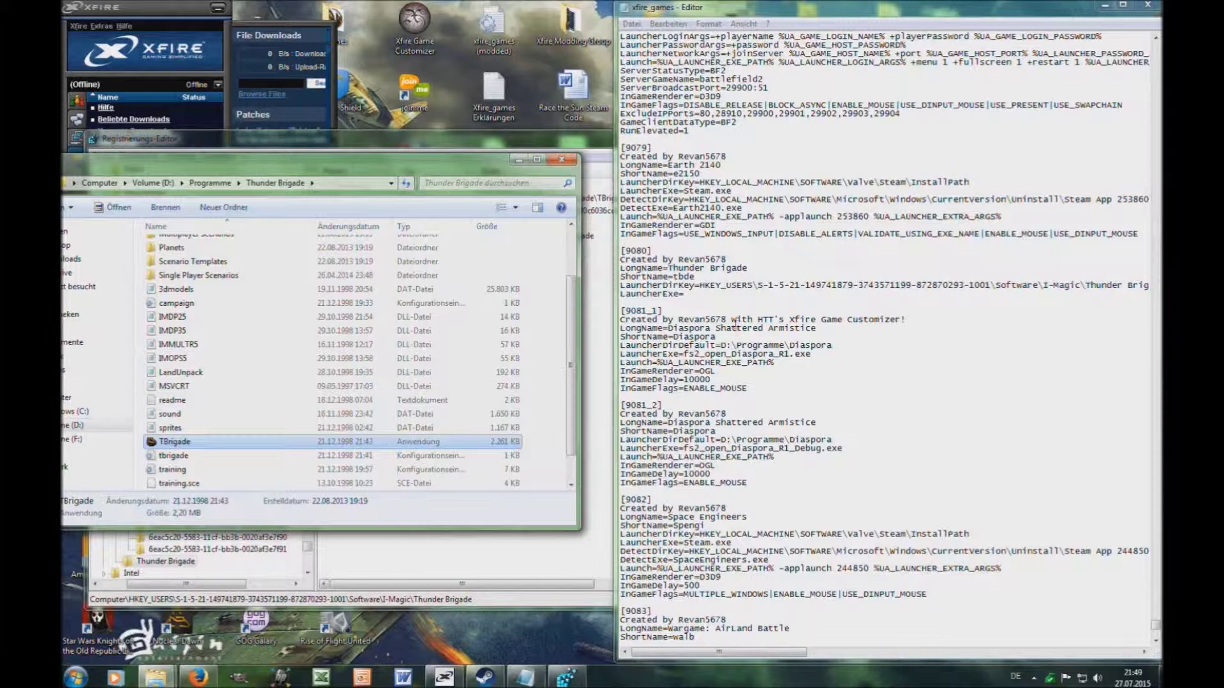
pyautogui.click(698, 295)
pyautogui.hotkey('ctrl', 'v')
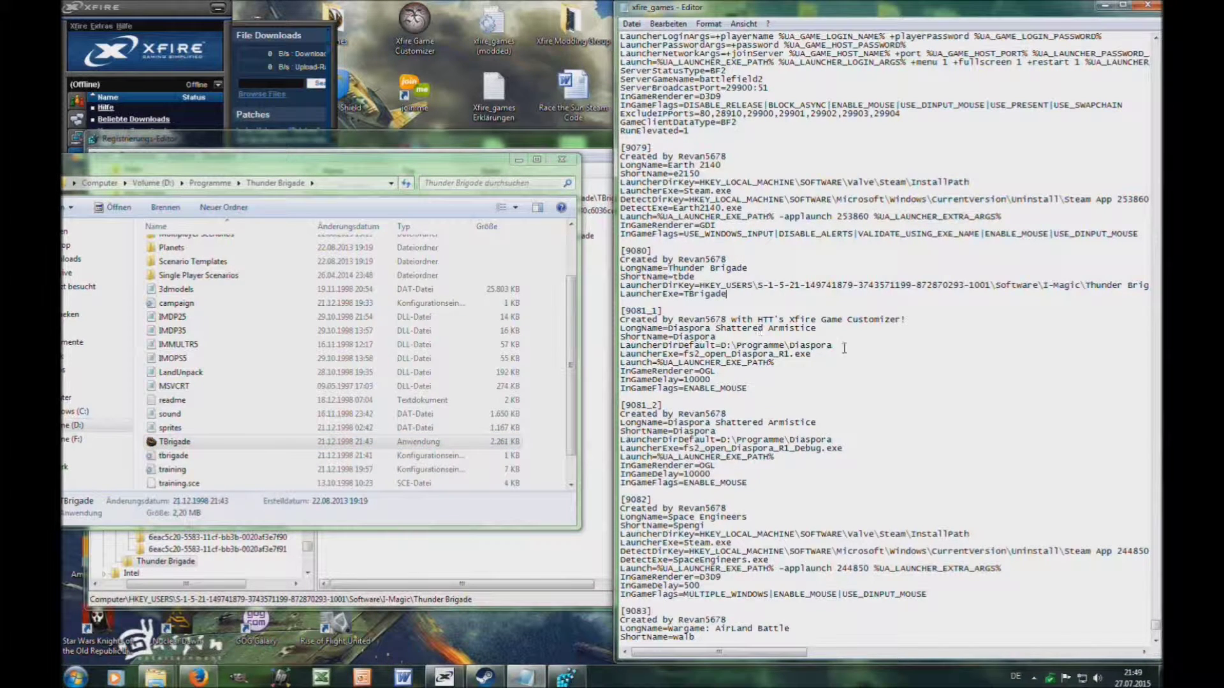
pyautogui.write('.exe')
pyautogui.press('Return')
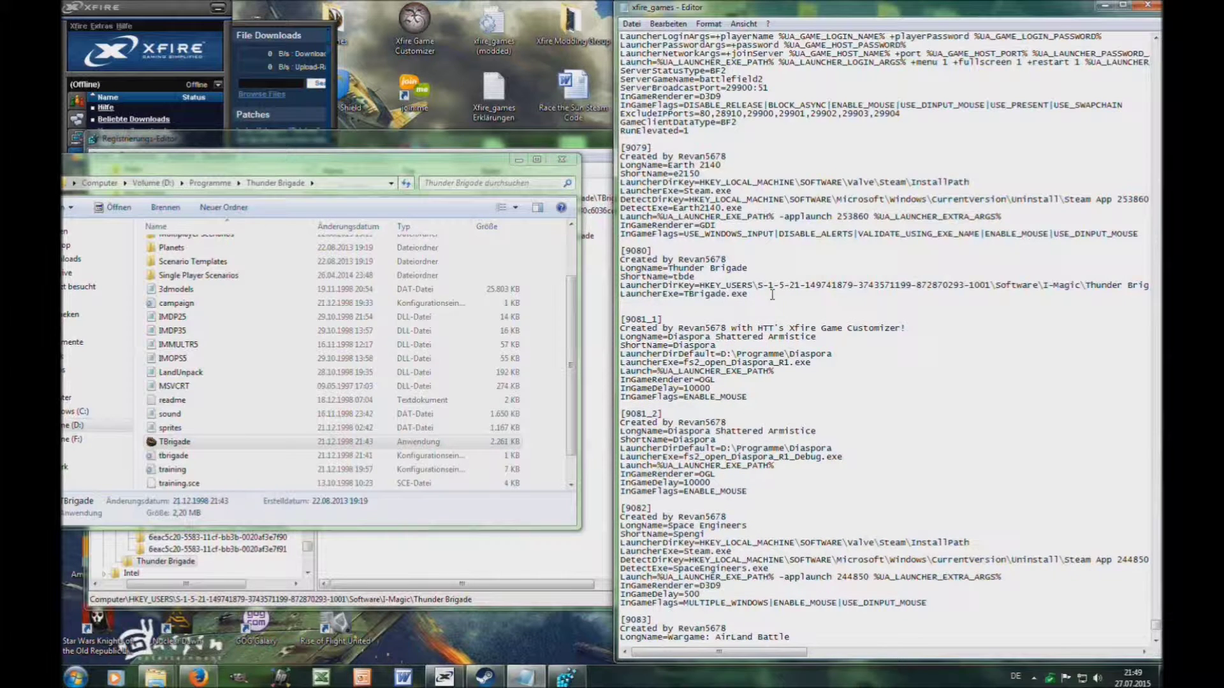
# Close the Thunder Brigade folder window and the Registry Editor
pyautogui.click(562, 157)
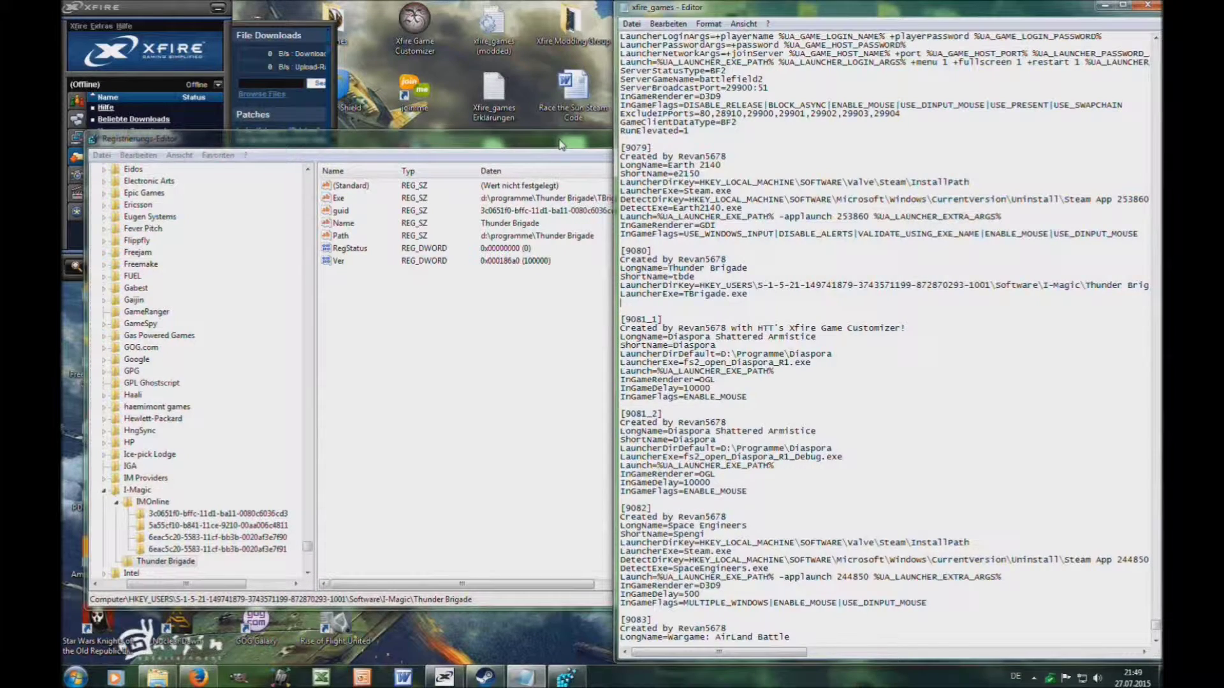
pyautogui.click(561, 145)
pyautogui.click(750, 130)
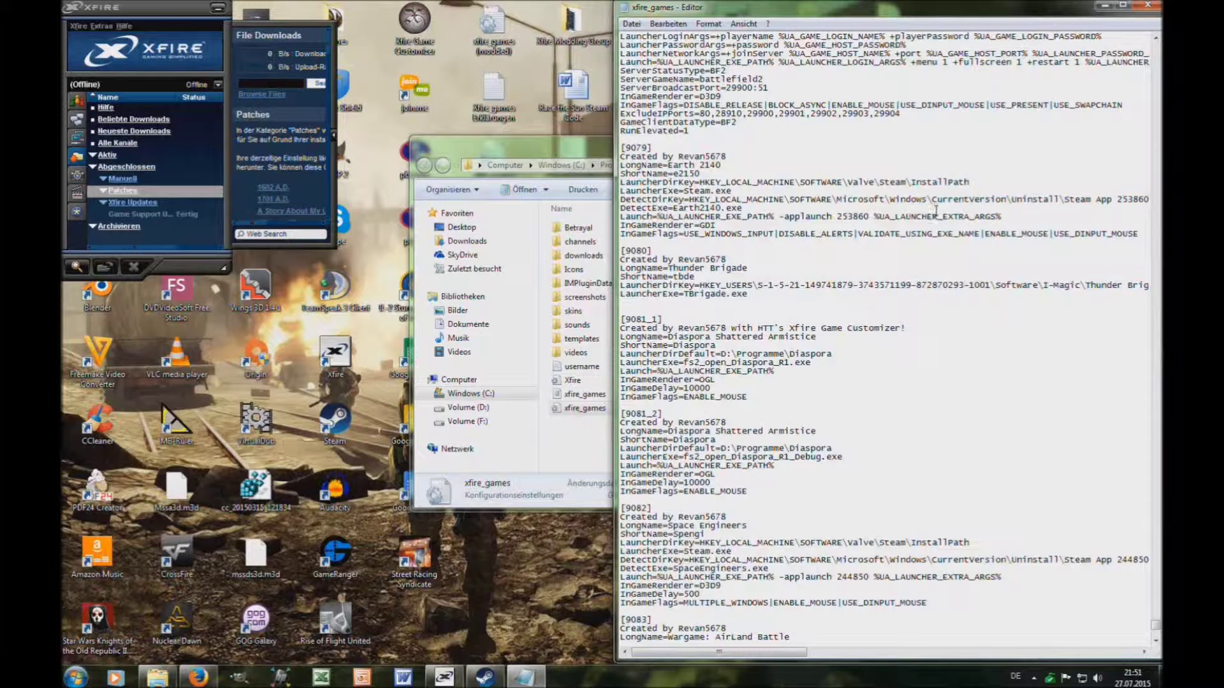
# Copy the Launch=%UA_LAUNCHER_EXE_PATH% line from the 9081_1 Diaspora entry into the Thunder Brigade entry below LauncherExe
pyautogui.moveTo(779, 371); pyautogui.dragTo(620, 372)
pyautogui.hotkey('ctrl', 'c')
pyautogui.click(666, 301)
pyautogui.hotkey('ctrl', 'v')
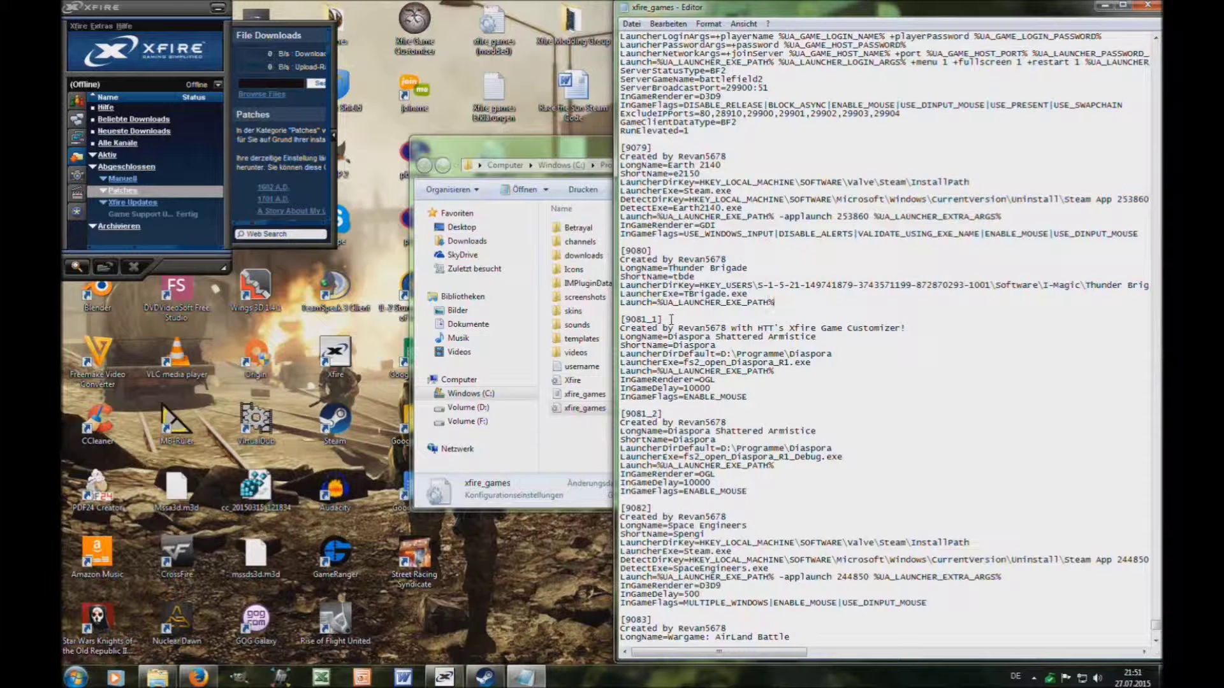
# Add the line InGameRenderer=DDRAW2 below the Launch line in the Thunder Brigade entry
pyautogui.press('Return')
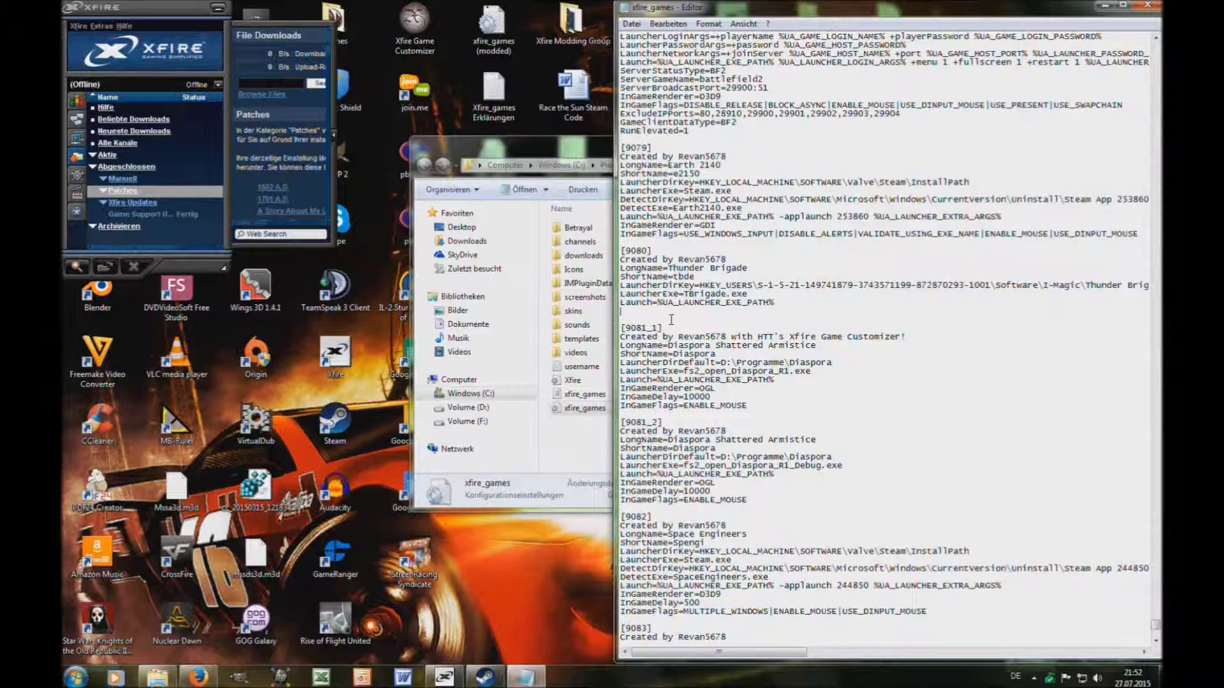
pyautogui.write('InGameRenderer=DDRAW2')
pyautogui.press('Return')
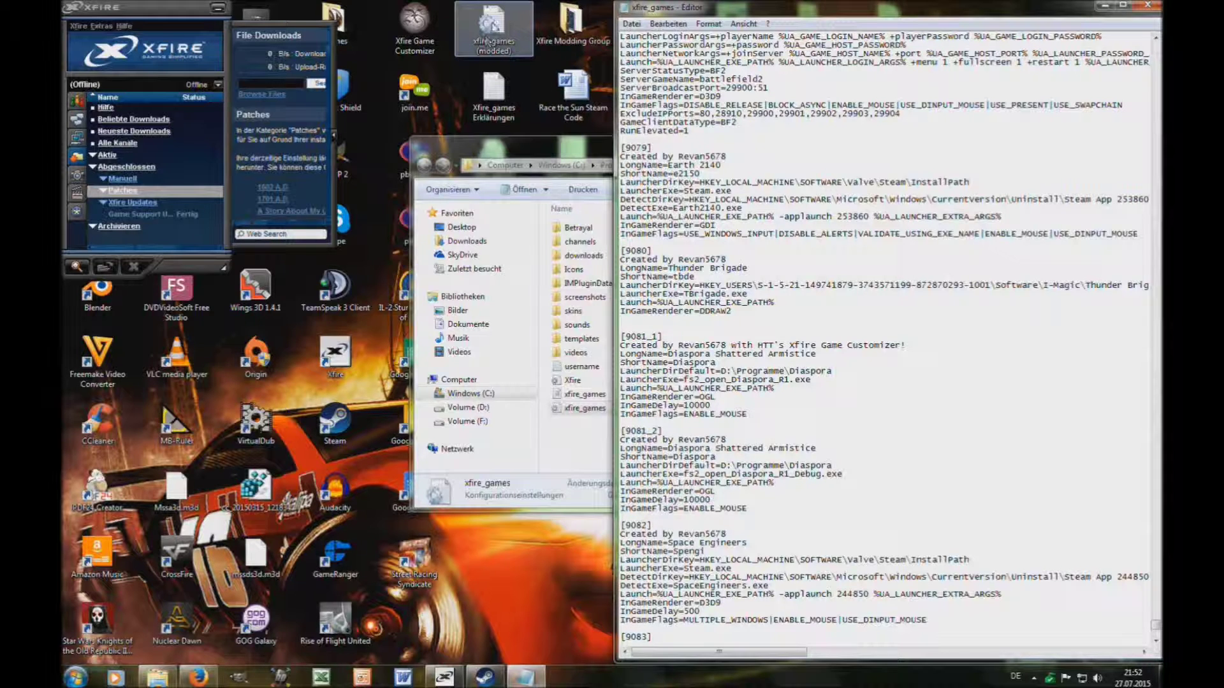
# Consult the Xfire_games Erklärungen file, then add the line InGameFlags=ENABLE_MOUSE below the renderer line of the Thunder Brigade entry
pyautogui.doubleClick(495, 92)
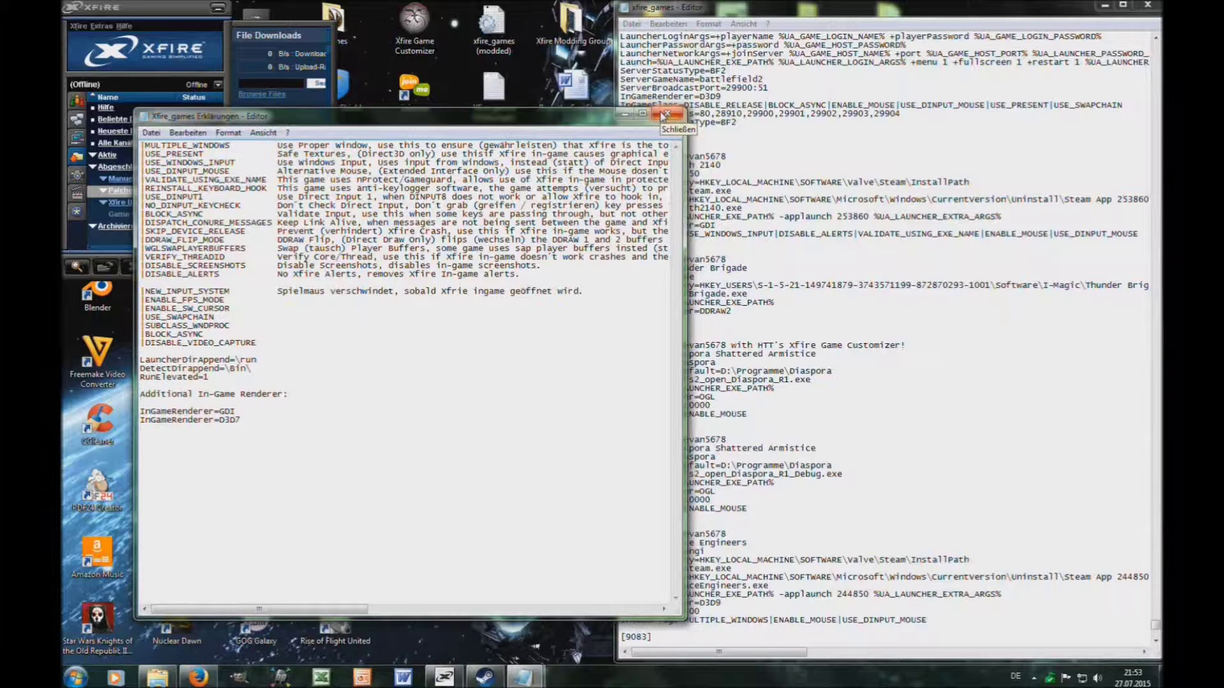
pyautogui.click(663, 115)
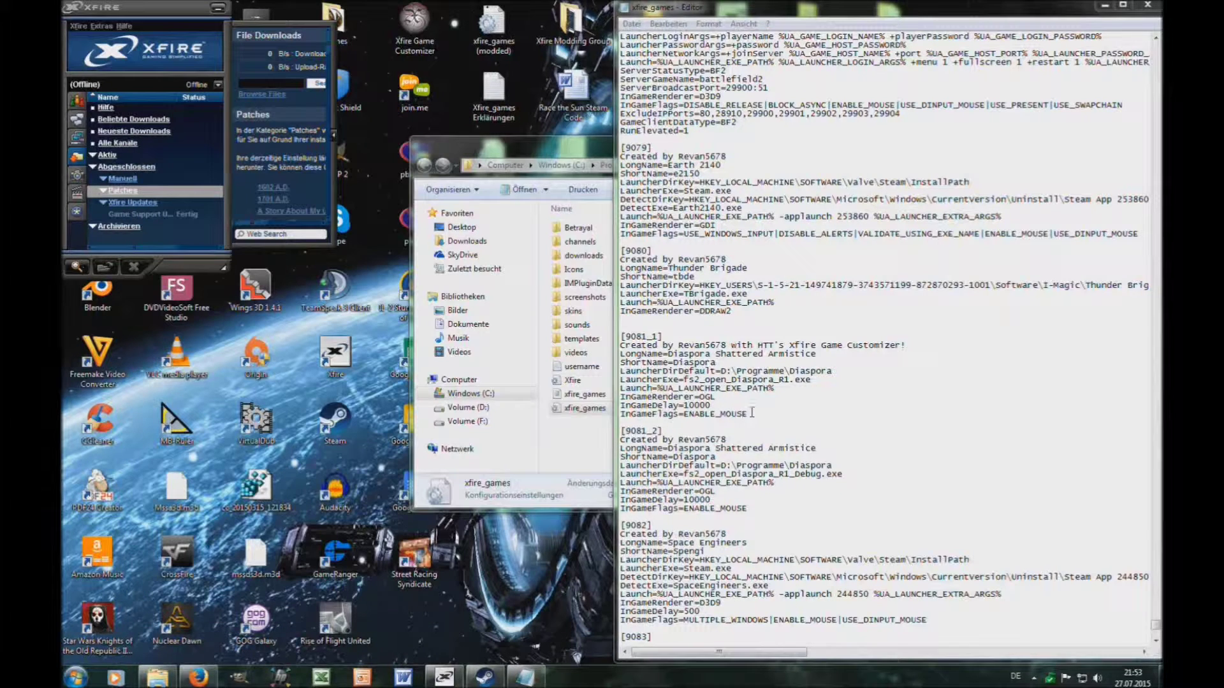
pyautogui.click(719, 301)
pyautogui.press('Return')
pyautogui.write('InGame')
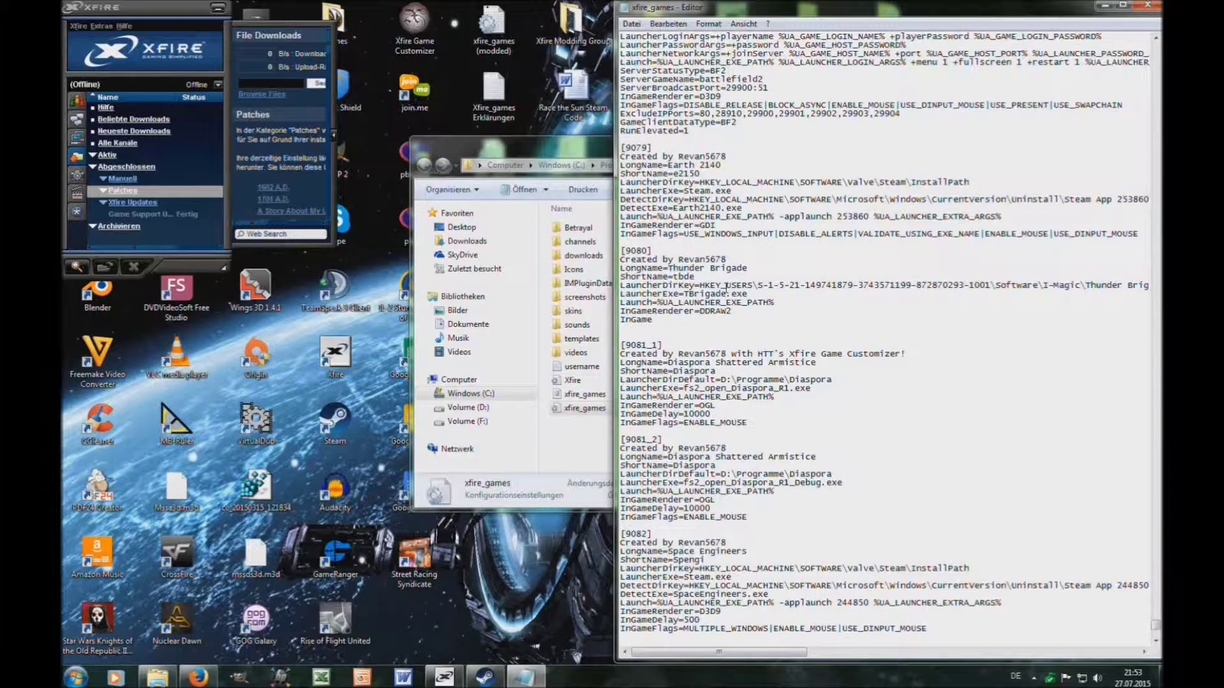
pyautogui.write('Flags=ENABLE_MOUSE')
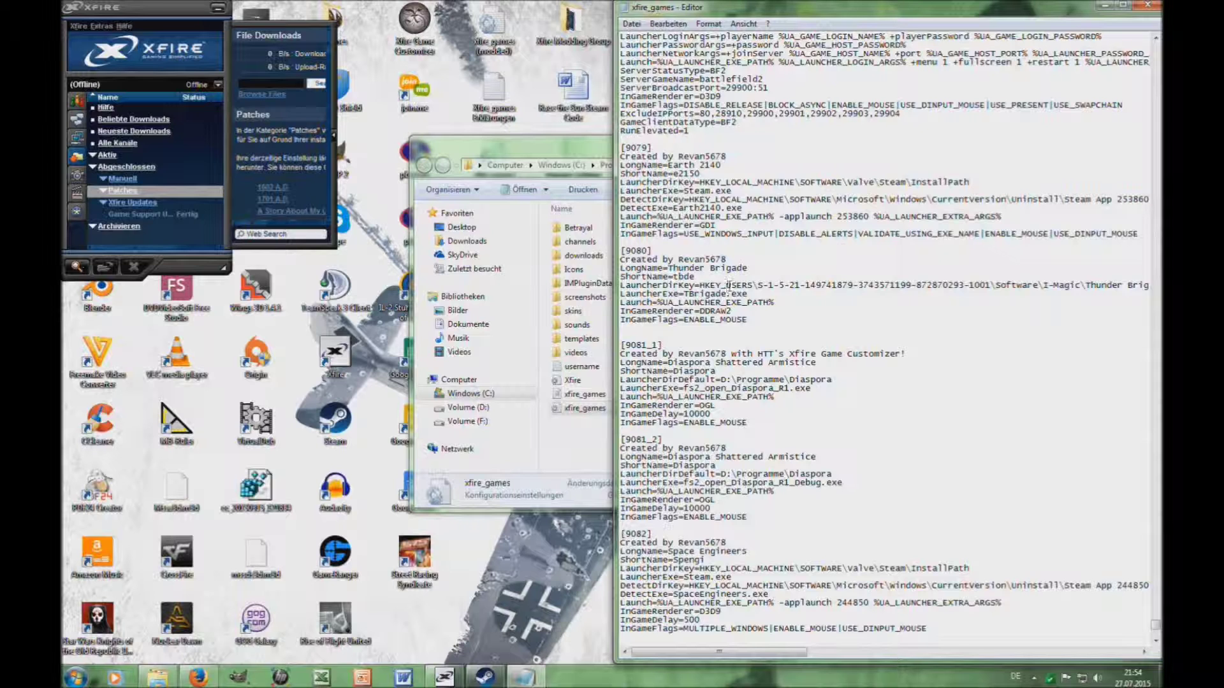
# Append |USE_DINPUT_MOUSE, copied from the 9079 Earth 2140 entry, to Thunder Brigade's InGameFlags line
pyautogui.moveTo(1145, 233); pyautogui.dragTo(1050, 236)
pyautogui.hotkey('ctrl', 'c')
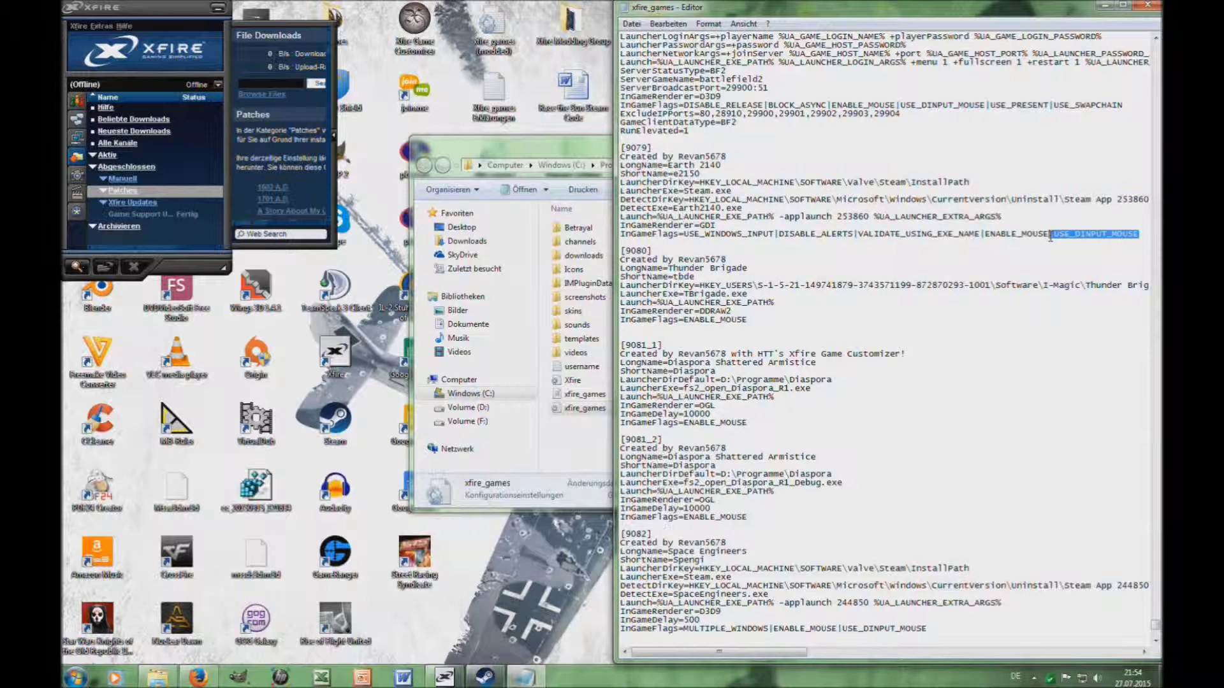
pyautogui.click(758, 321)
pyautogui.write('|')
pyautogui.hotkey('ctrl', 'v')
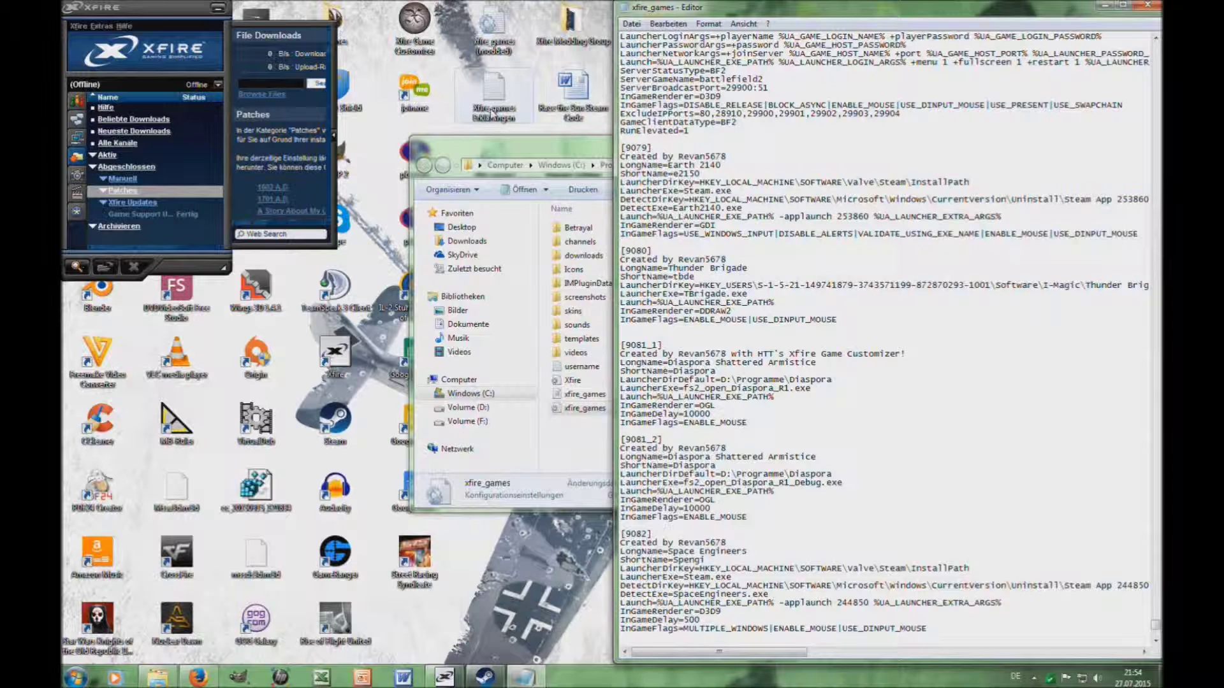
# Copy |NEW_INPUT_SYSTEM from the Xfire_games Erklärungen file to the end of Thunder Brigade's InGameFlags line
pyautogui.doubleClick(492, 88)
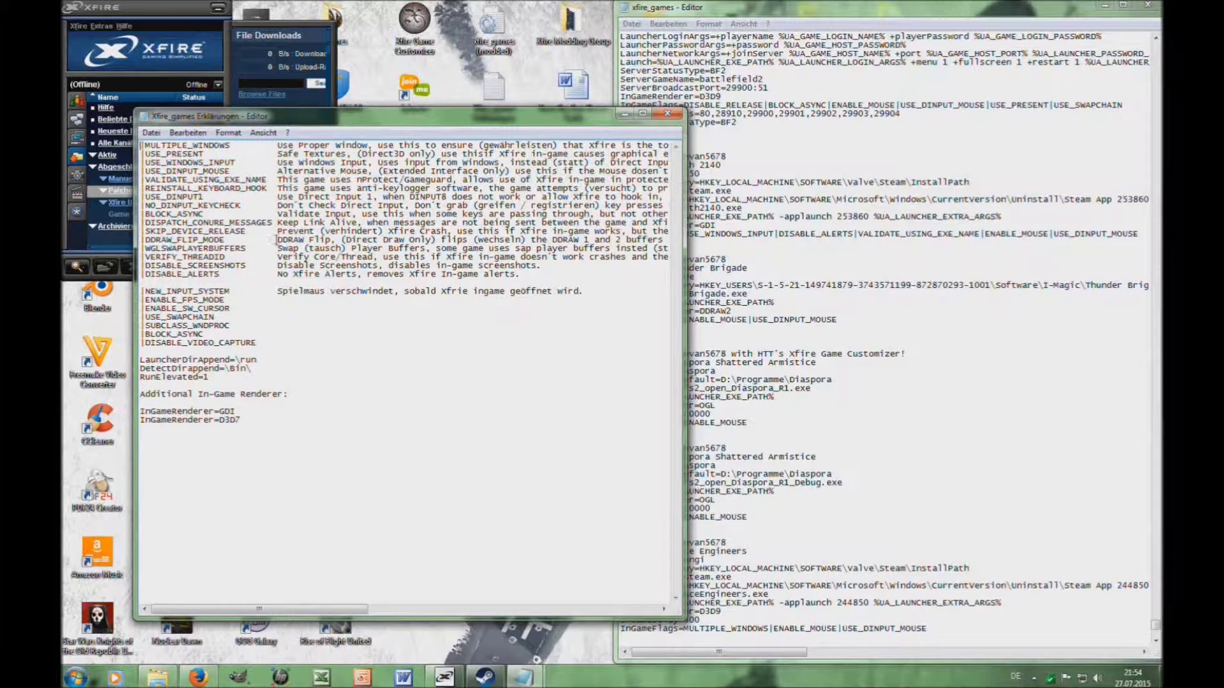
pyautogui.moveTo(236, 292); pyautogui.dragTo(129, 292)
pyautogui.hotkey('ctrl', 'c')
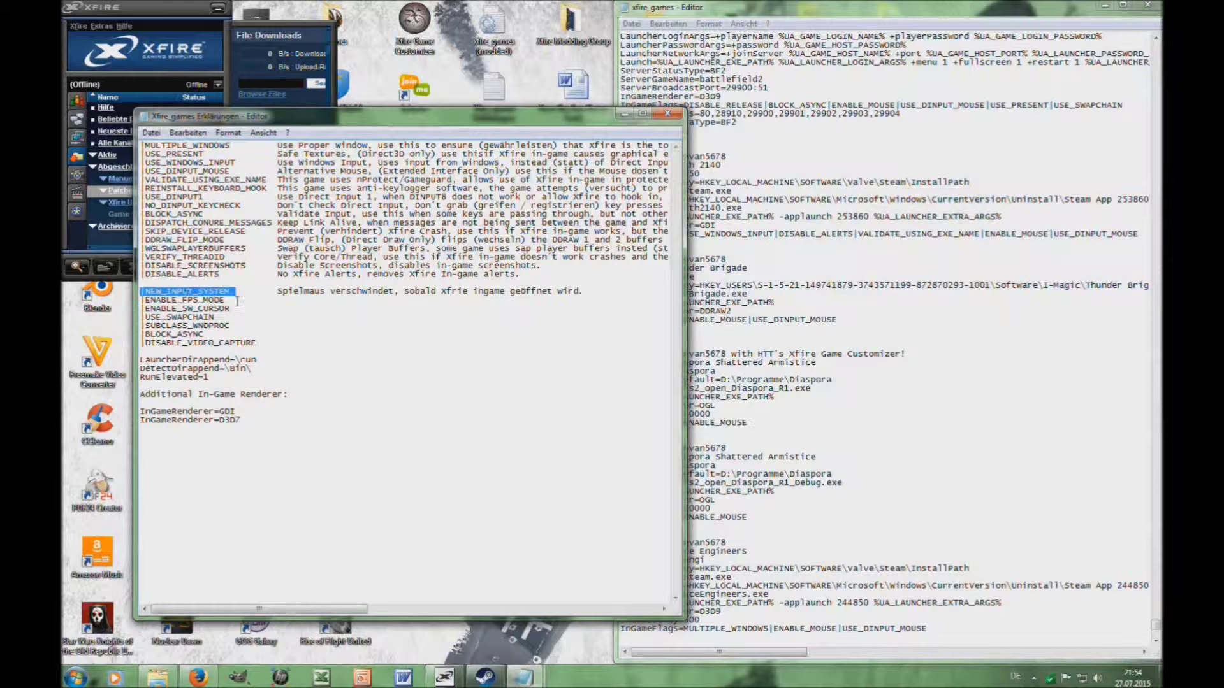
pyautogui.click(857, 326)
pyautogui.hotkey('ctrl', 'v')
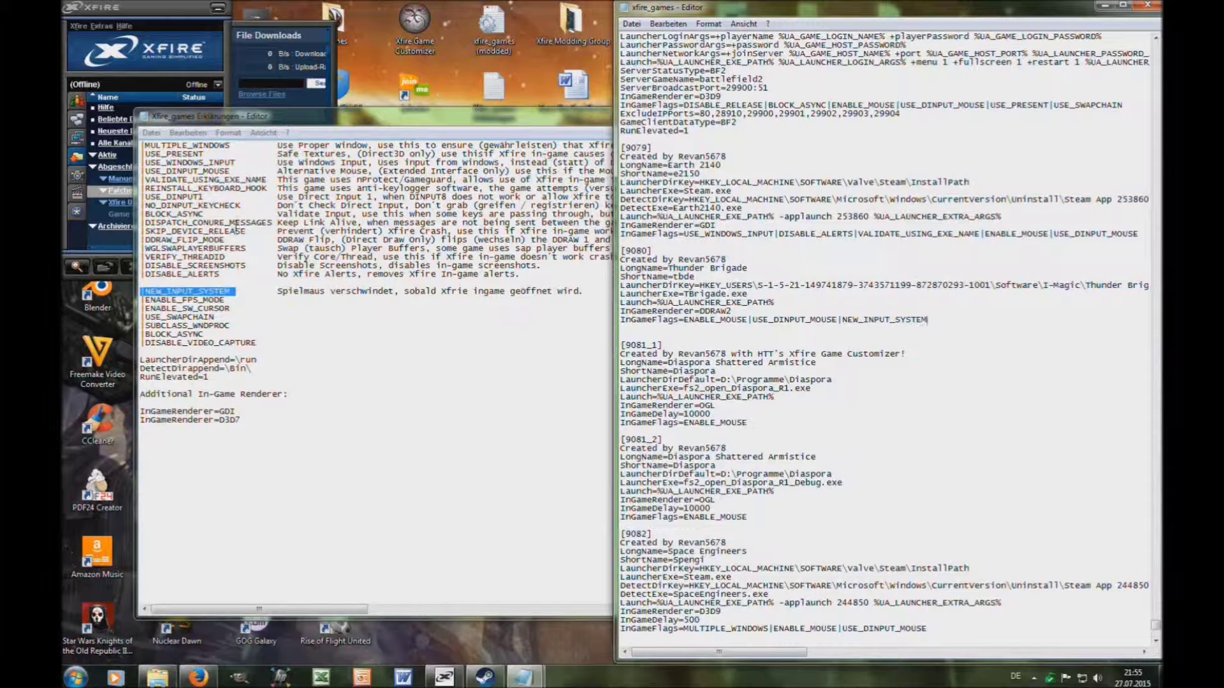
# Copy the USE_DINPUT1 flag from the explanations file and append |USE_DINPUT1 to Thunder Brigade's InGameFlags line
pyautogui.moveTo(205, 198); pyautogui.dragTo(117, 198)
pyautogui.hotkey('ctrl', 'c')
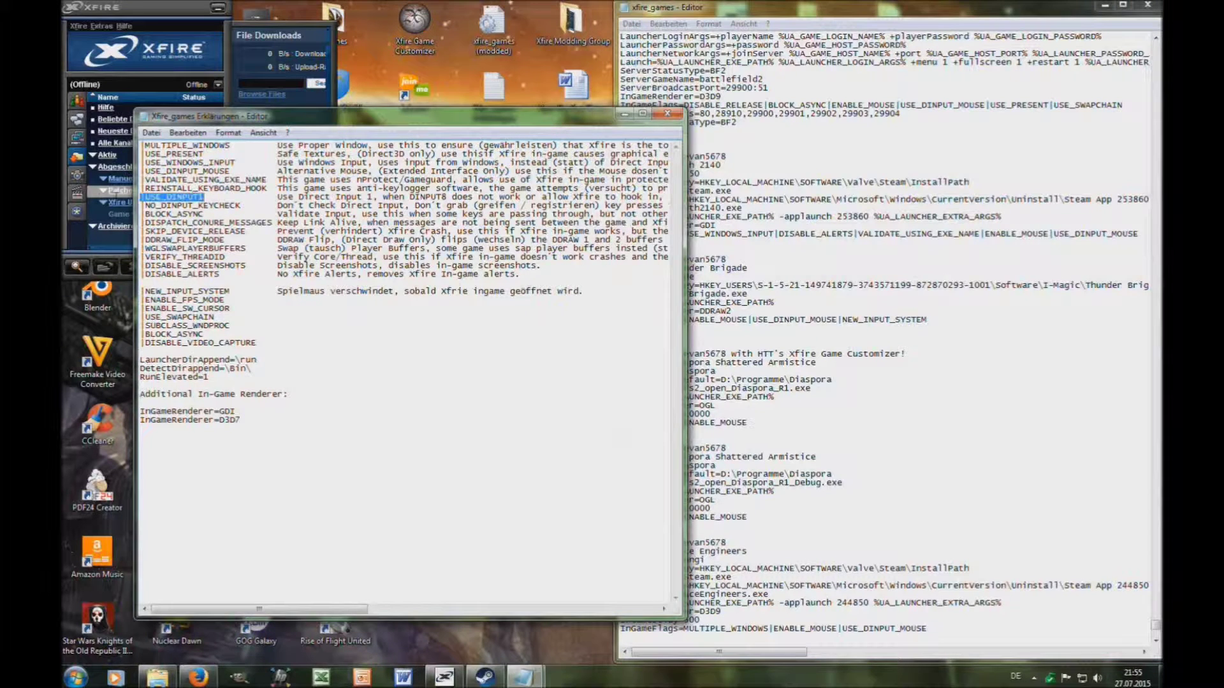
pyautogui.click(937, 319)
pyautogui.write('|')
pyautogui.hotkey('ctrl', 'v')
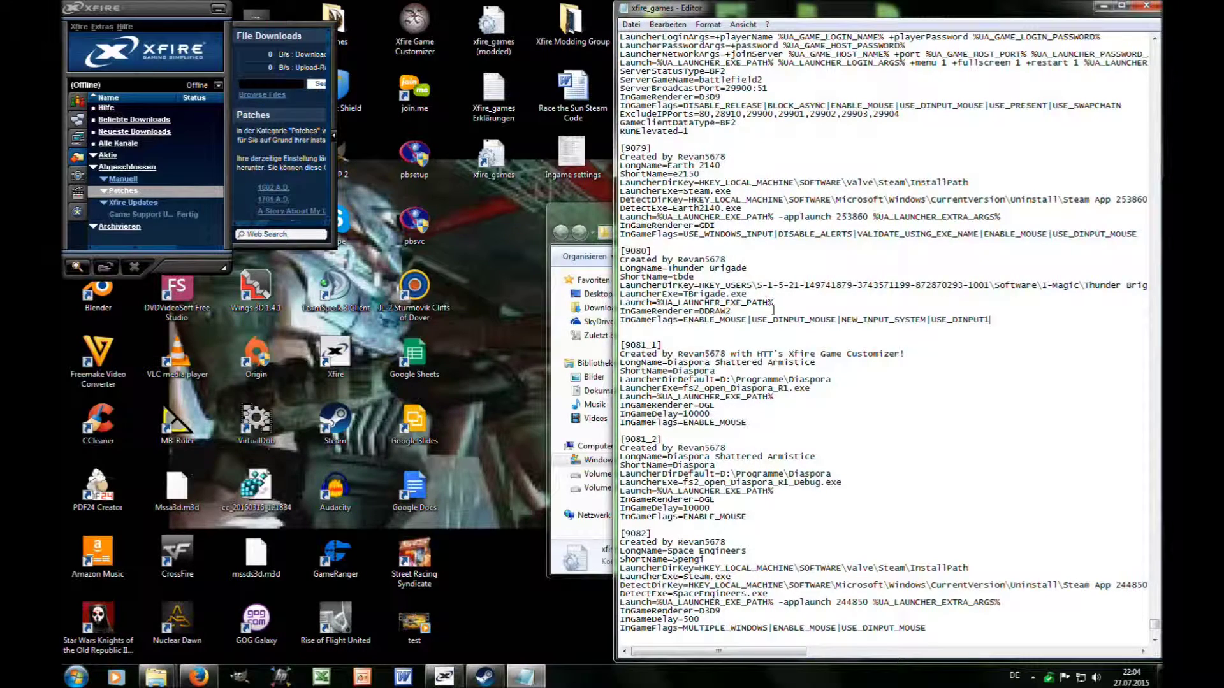
# Close the xfire_games file with its changes saved and restart Xfire so it detects the installed games again
pyautogui.click(1153, 6)
pyautogui.click(542, 353)
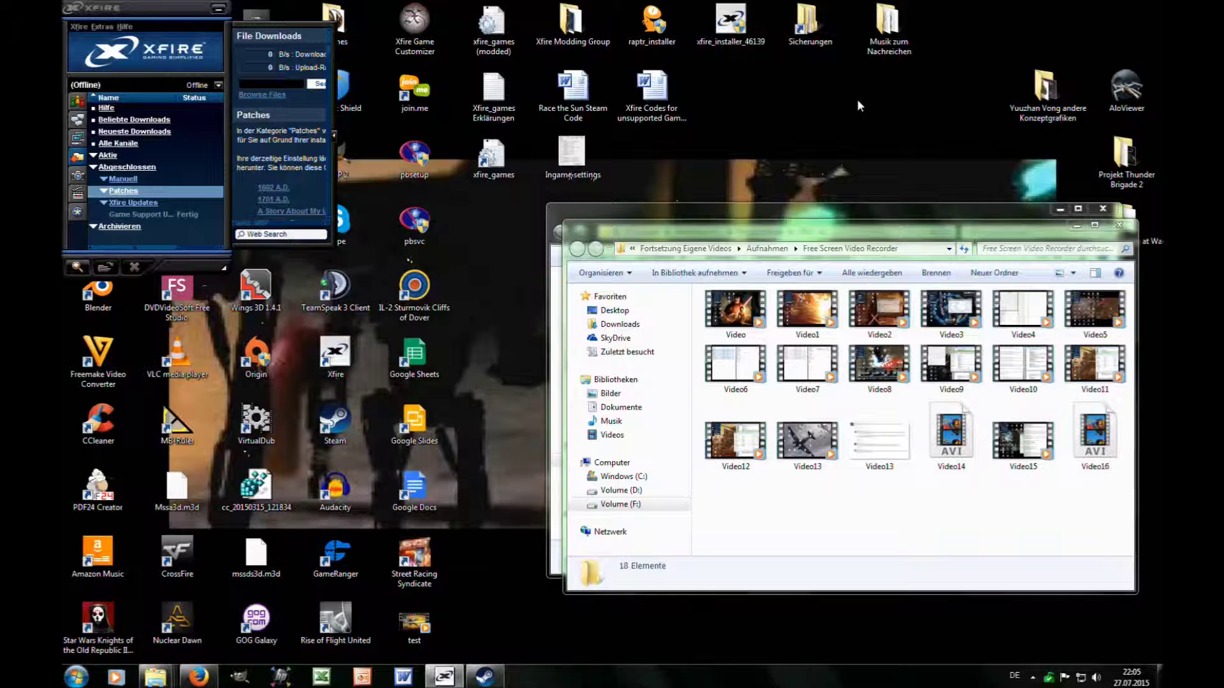
pyautogui.click(81, 29)
pyautogui.click(107, 109)
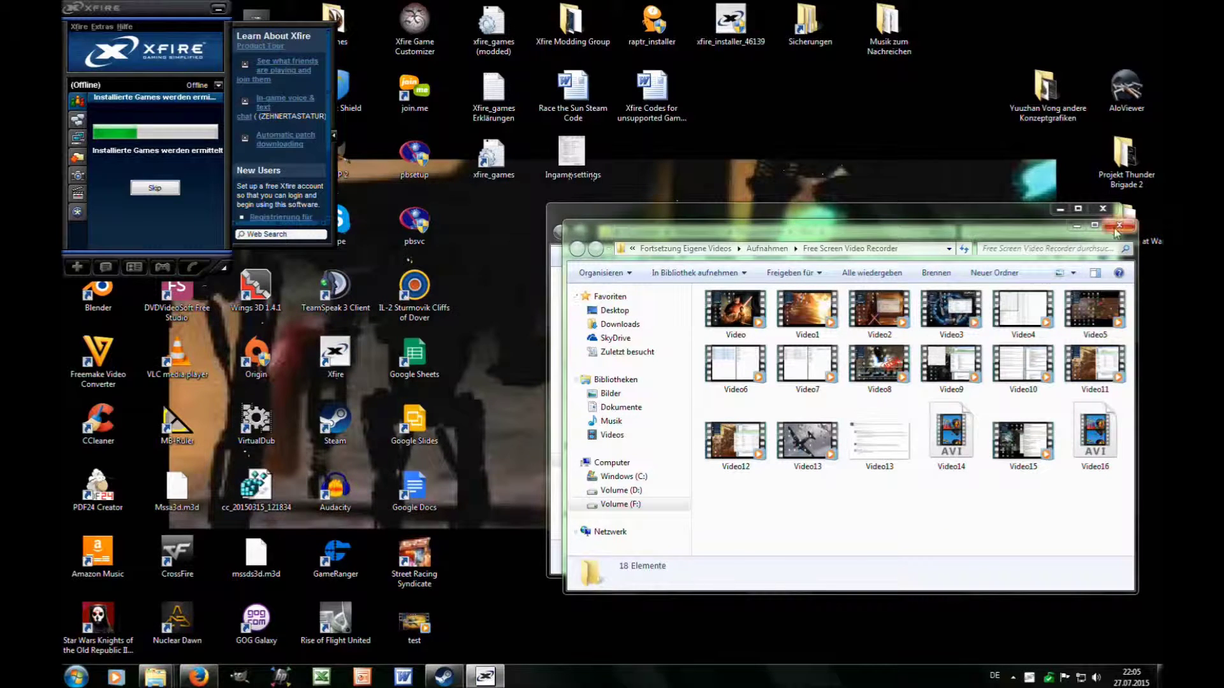
# Close the Free Screen Video Recorder folder, open the Xfire configuration file in ProgramData\Xfire and locate its [InstalledGames] section
pyautogui.click(1119, 227)
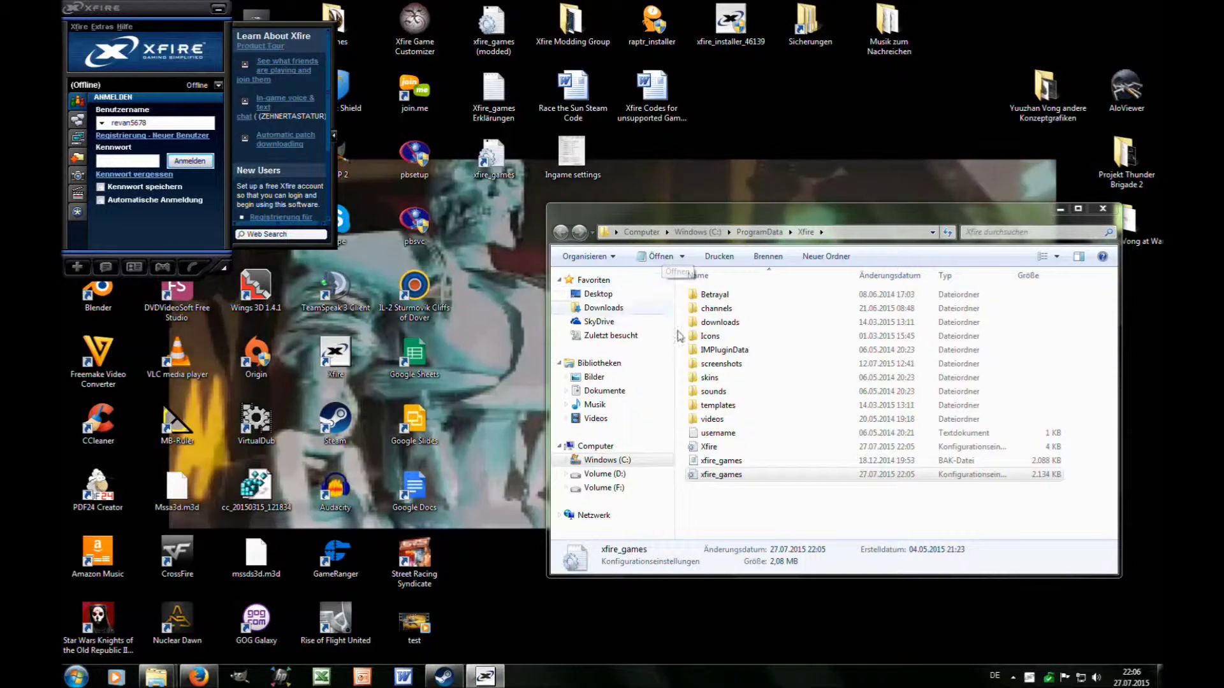
pyautogui.click(713, 449)
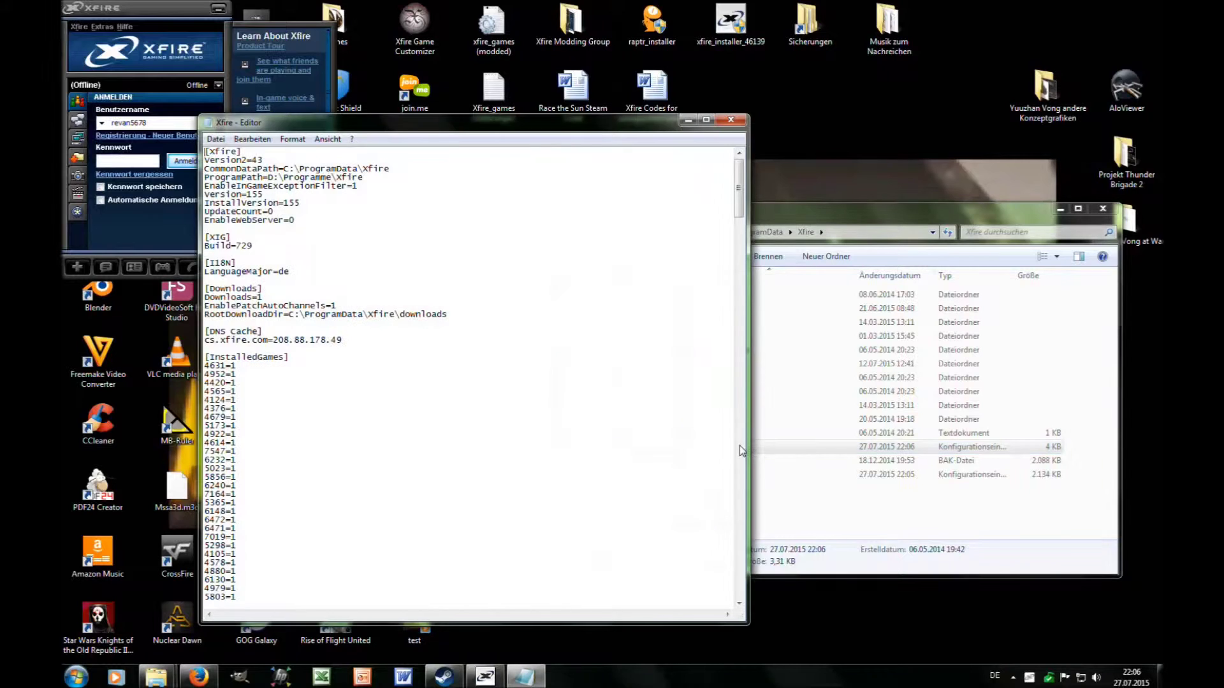
pyautogui.moveTo(296, 358); pyautogui.dragTo(205, 358)
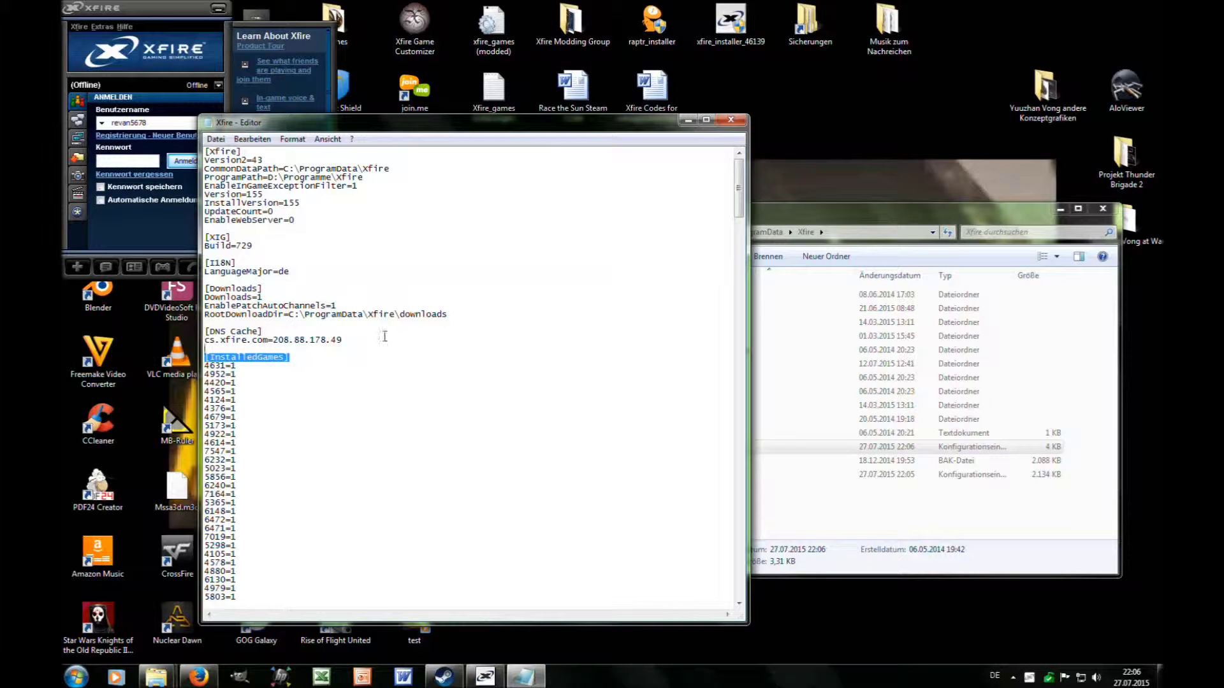
pyautogui.click(382, 354)
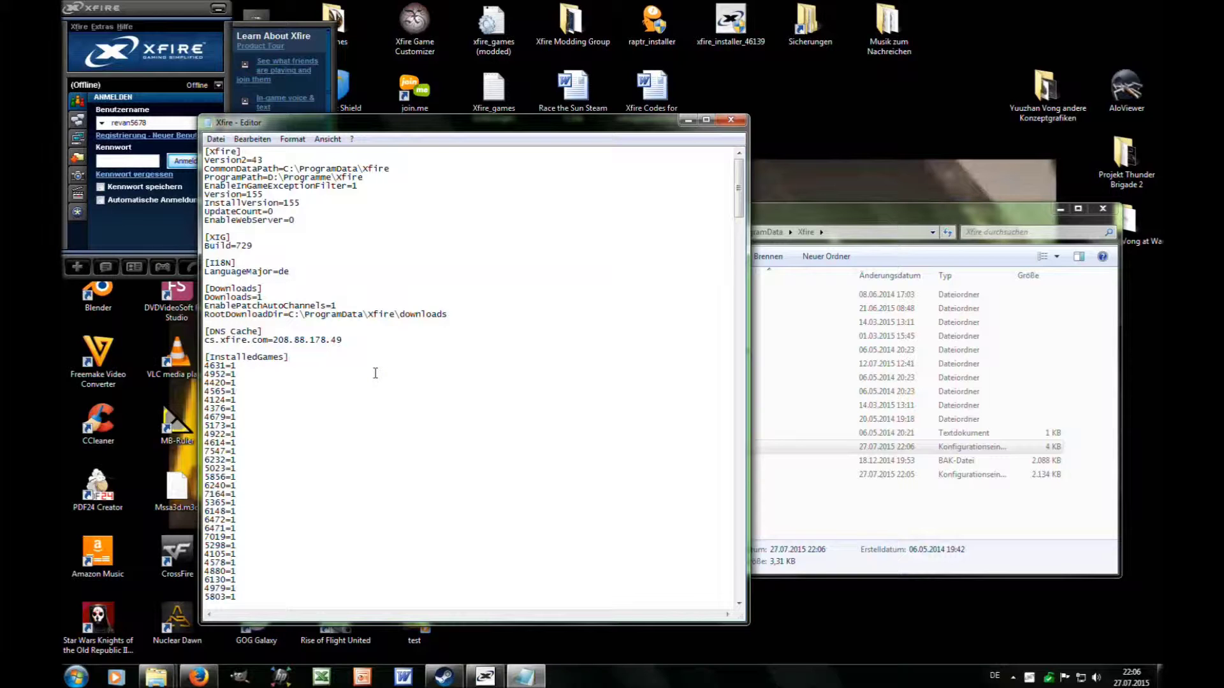
# Search the Xfire configuration file for the game number 9080, then close the file
pyautogui.hotkey('ctrl', 'f')
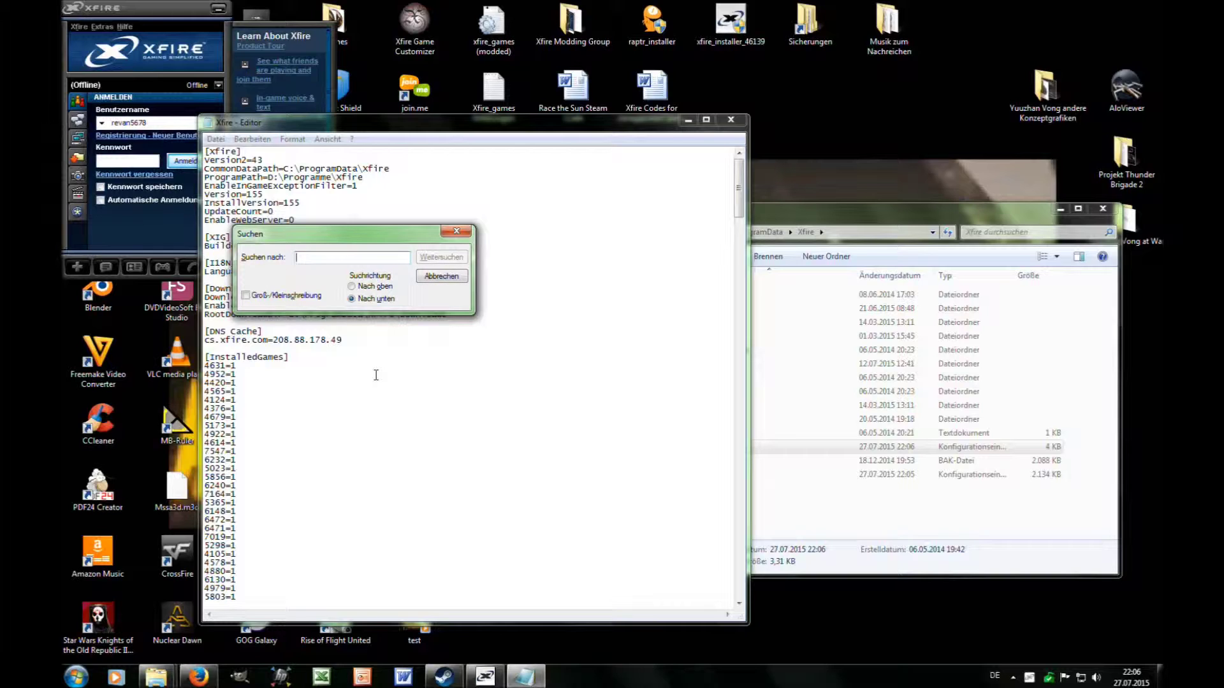
pyautogui.write('9080')
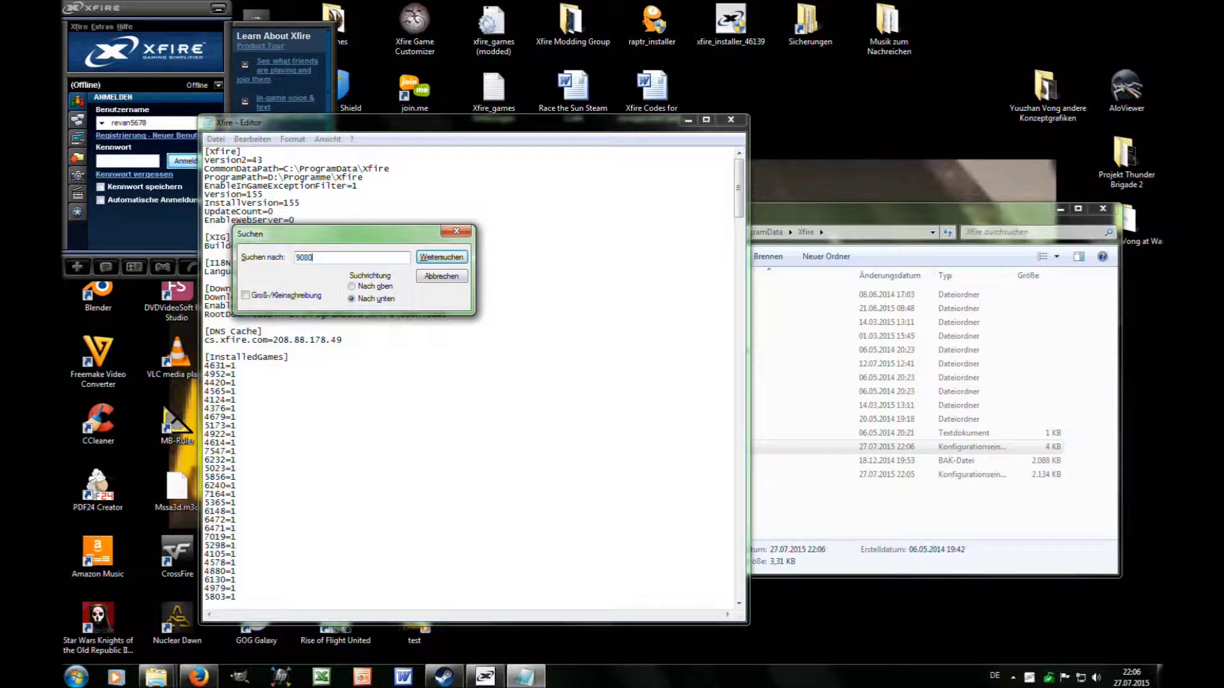
pyautogui.press('Return')
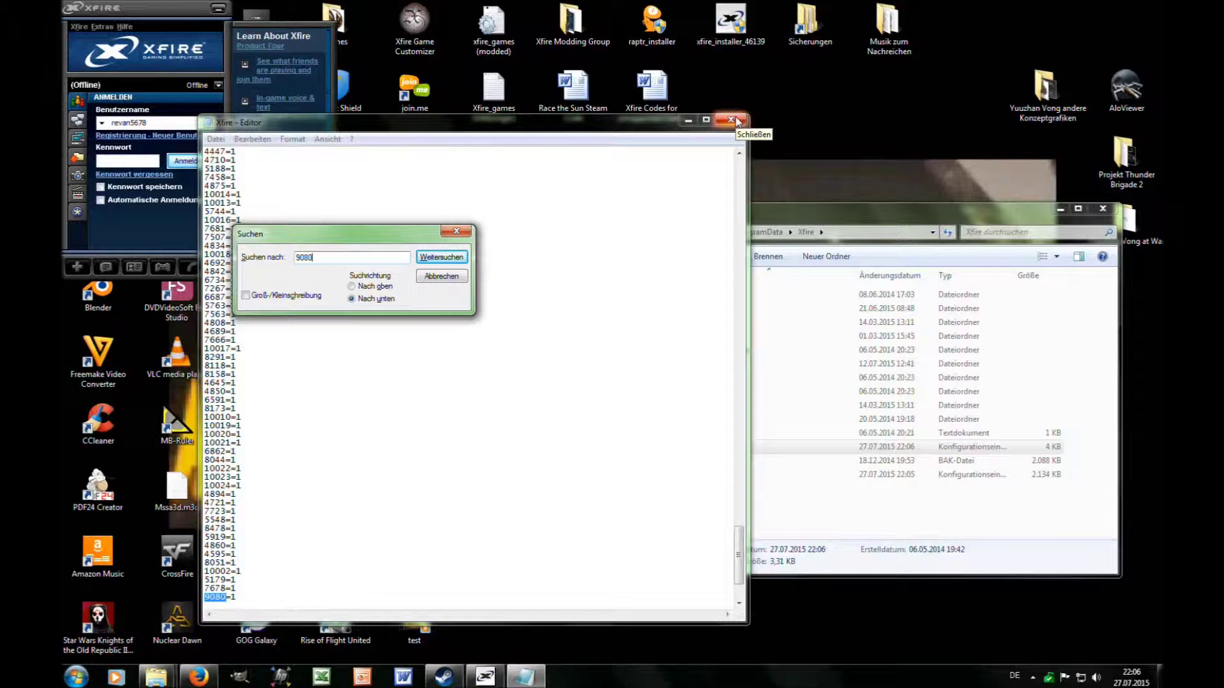
pyautogui.click(732, 120)
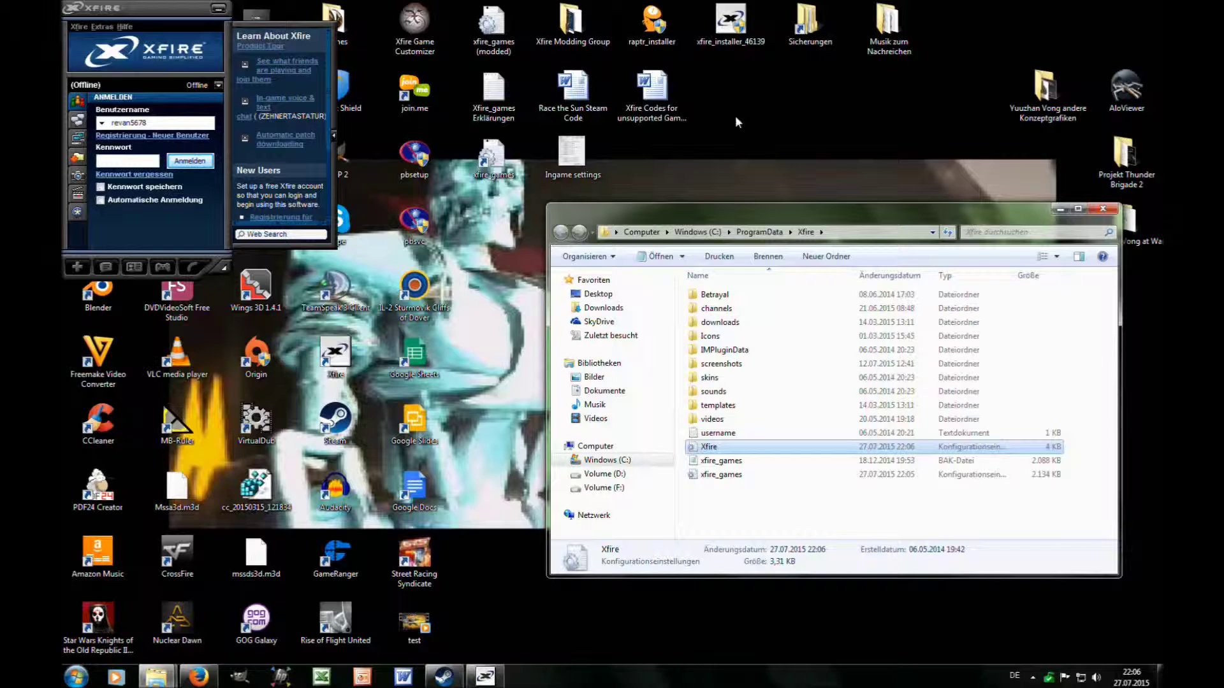
# Open the Games folder and find the Thunder Brigade shortcut
pyautogui.doubleClick(346, 25)
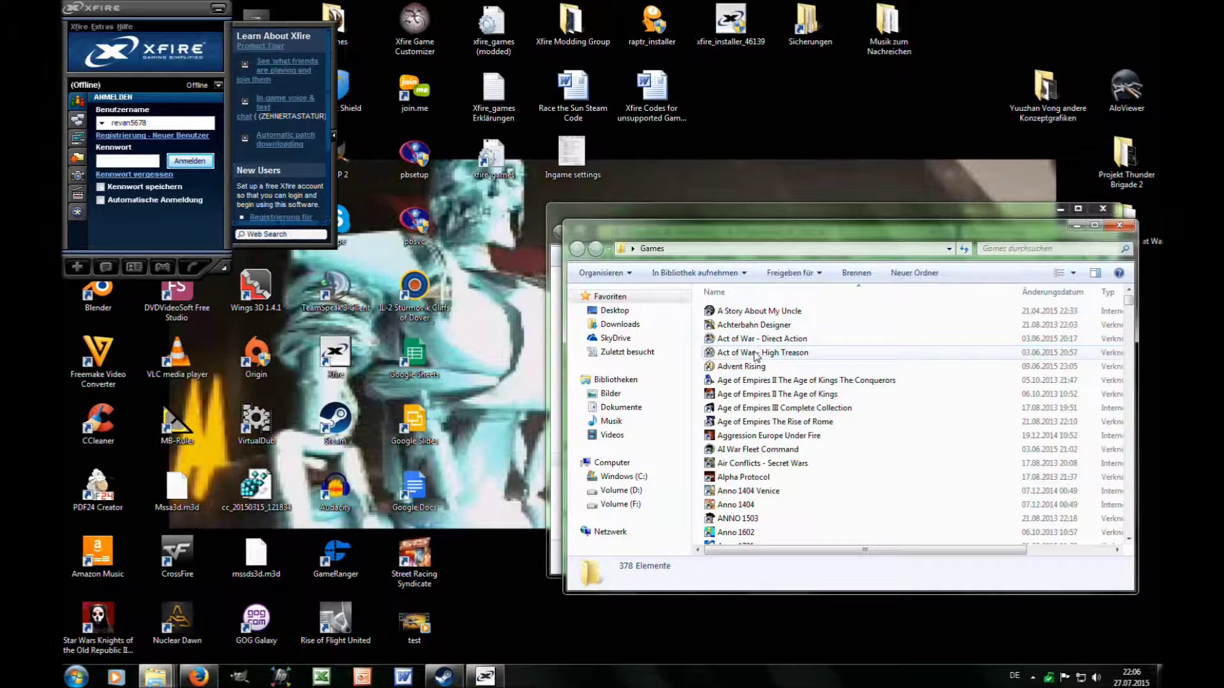
pyautogui.click(756, 354)
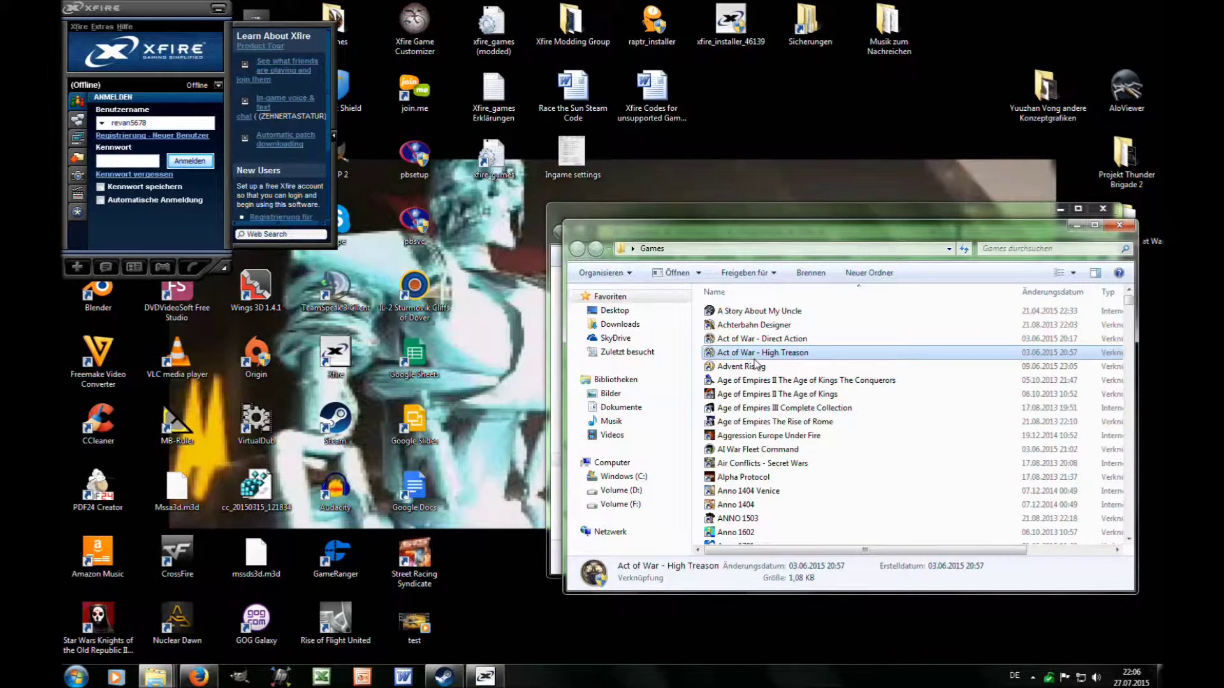
pyautogui.write('thu')
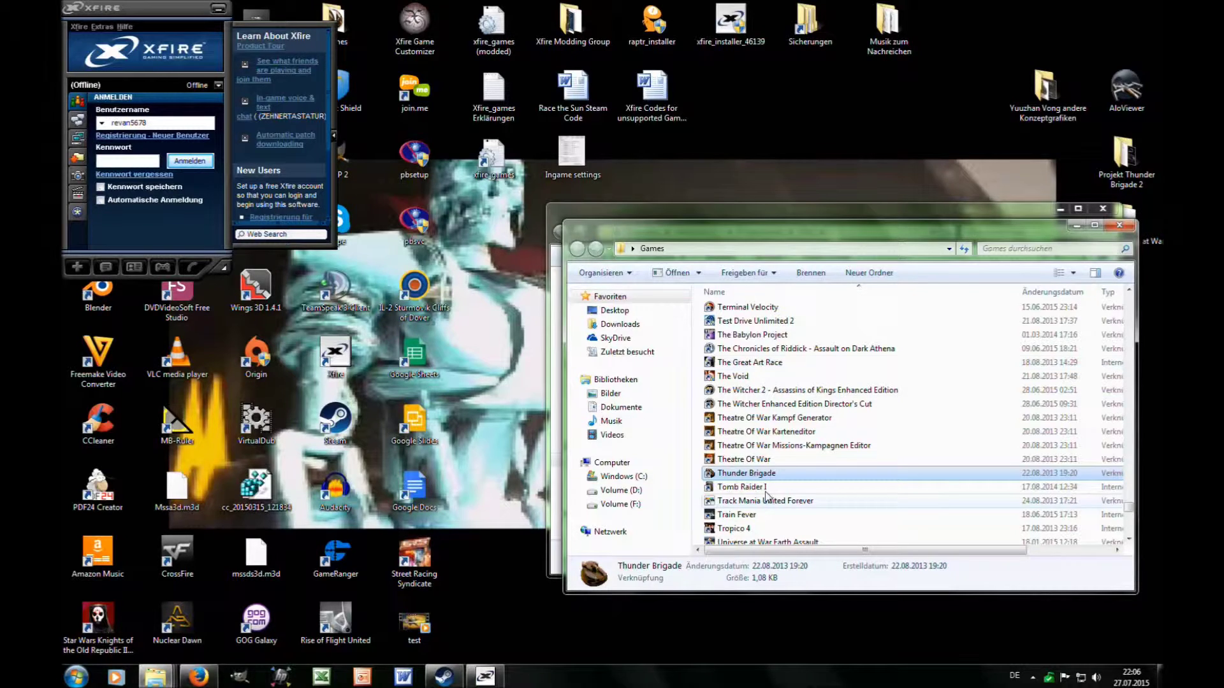
pyautogui.click(1032, 678)
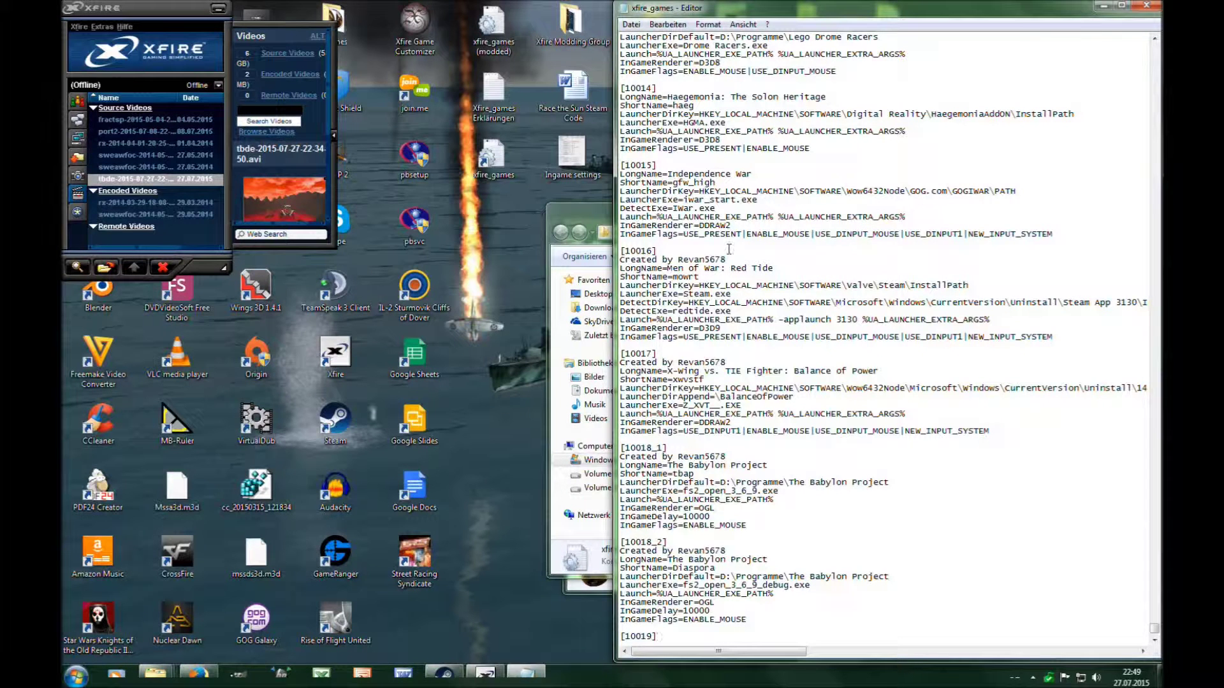
# Examine the 10016 Men of War: Red Tide entry in xfire_games, including its names, Steam launcher key, DetectExe line and Steam App number
pyautogui.moveTo(624, 252); pyautogui.dragTo(784, 273)
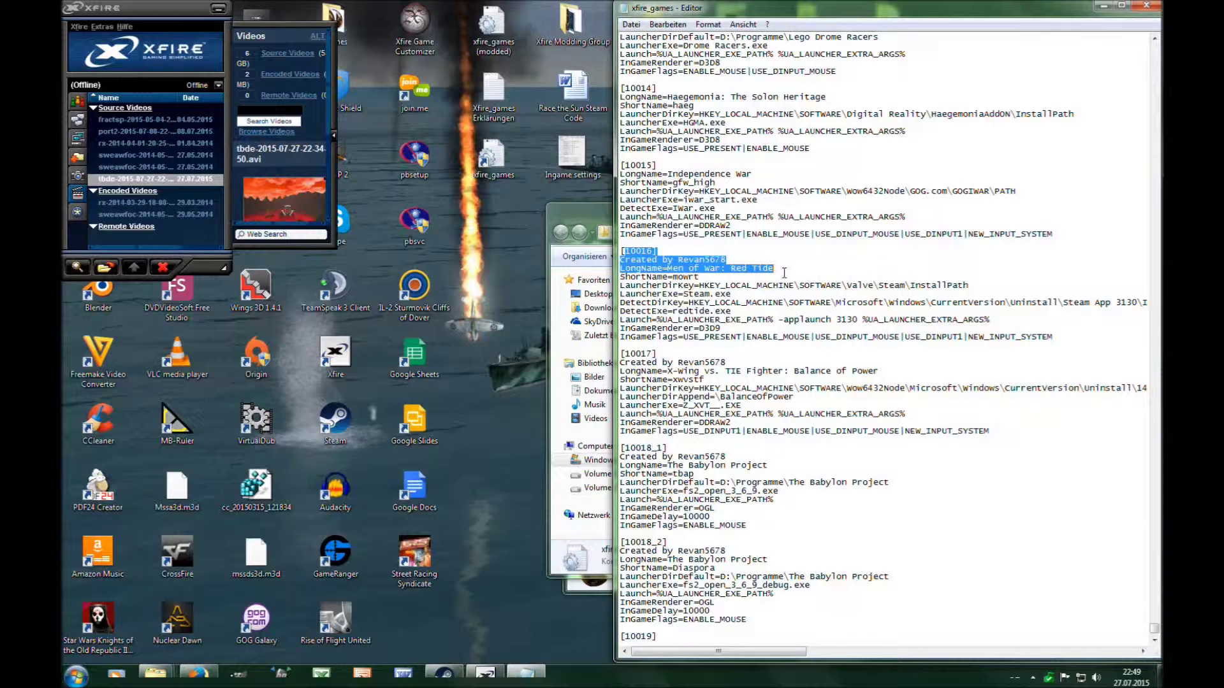
pyautogui.click(783, 274)
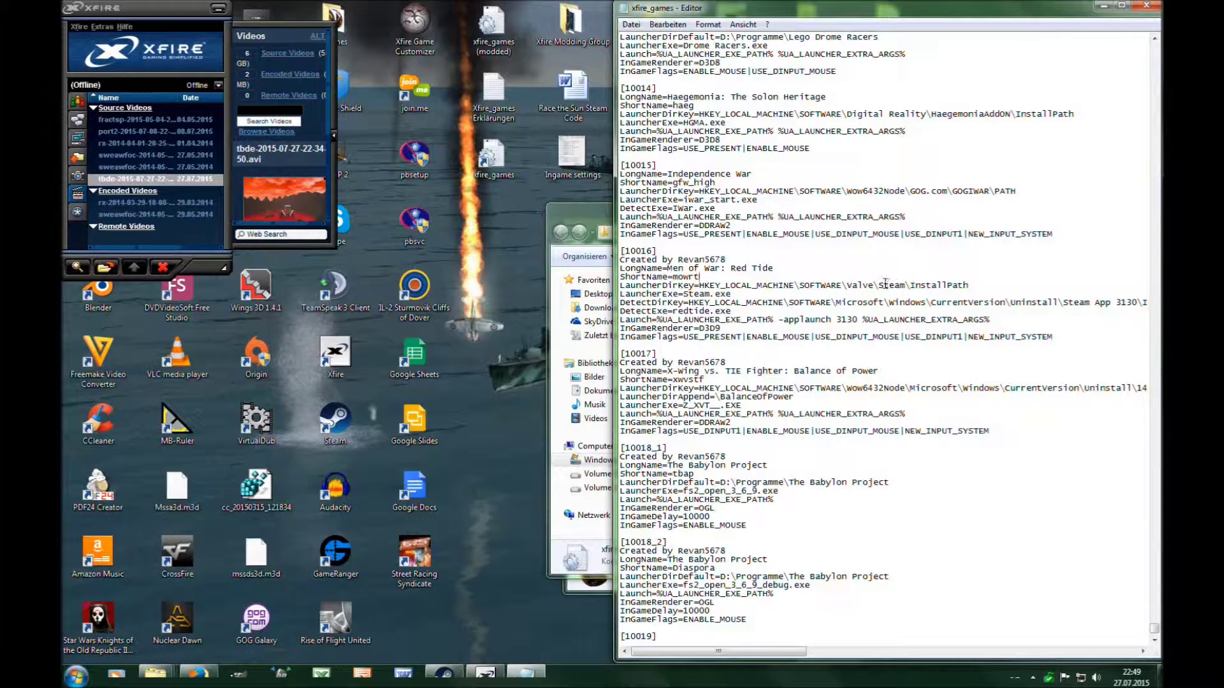
pyautogui.moveTo(879, 285); pyautogui.dragTo(905, 286)
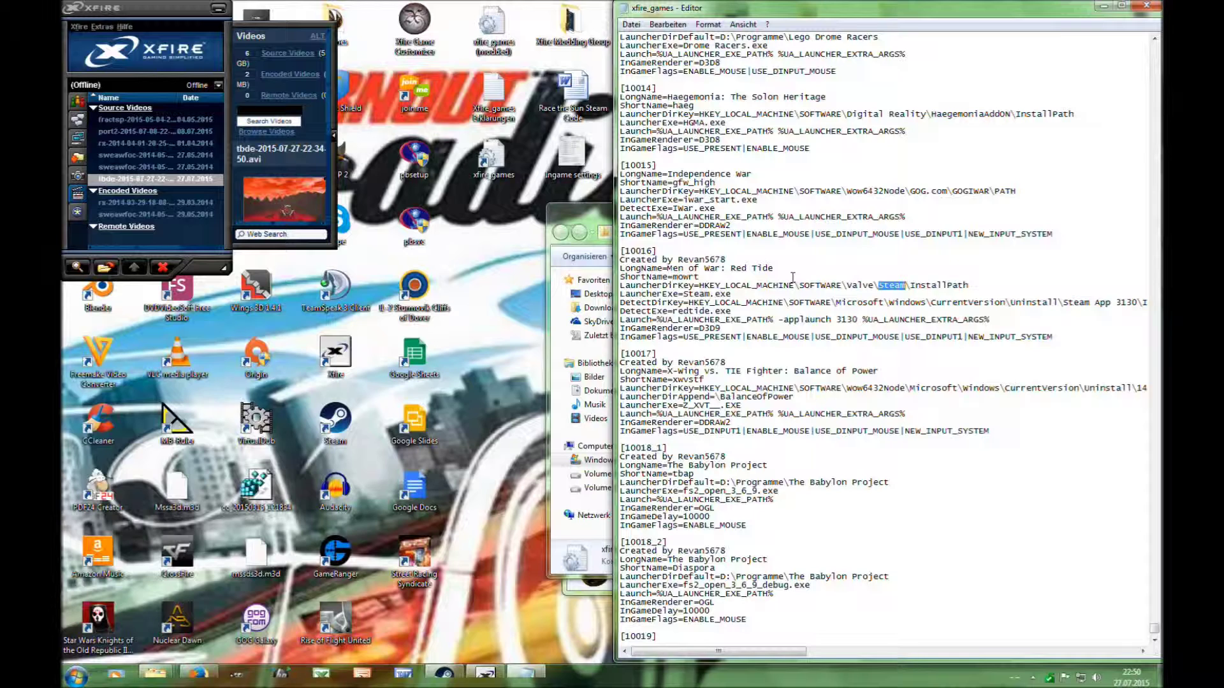
pyautogui.press('Down')
pyautogui.moveTo(621, 312); pyautogui.dragTo(667, 311)
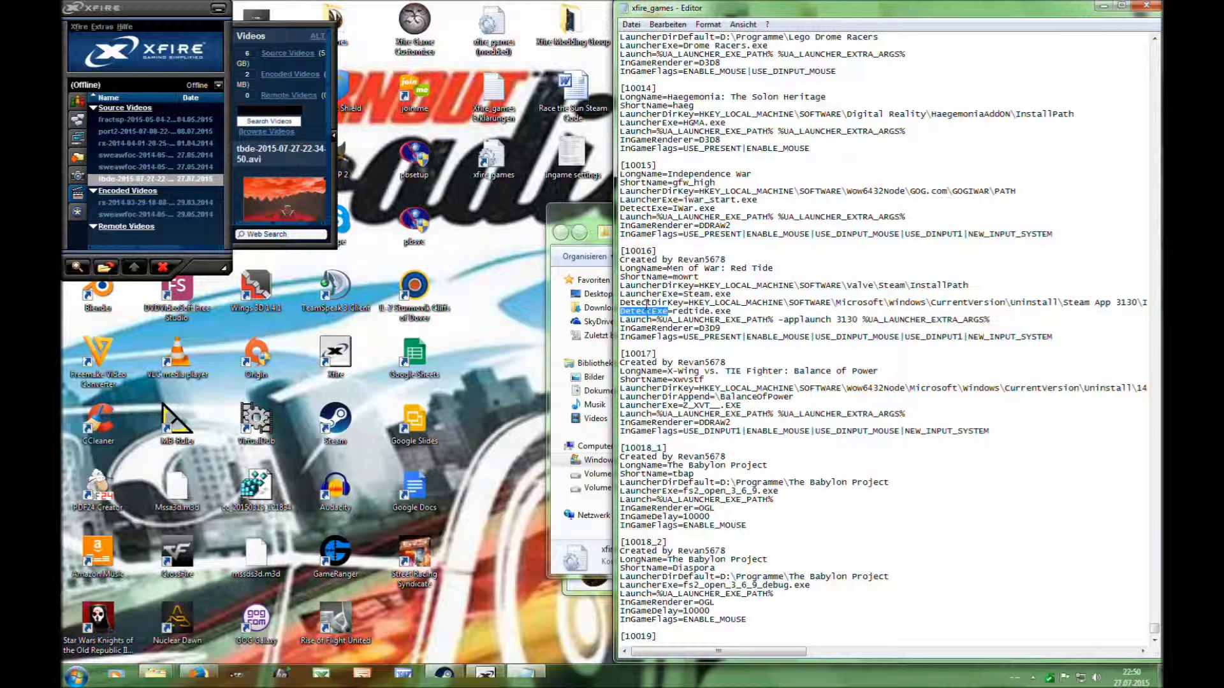
pyautogui.click(777, 268)
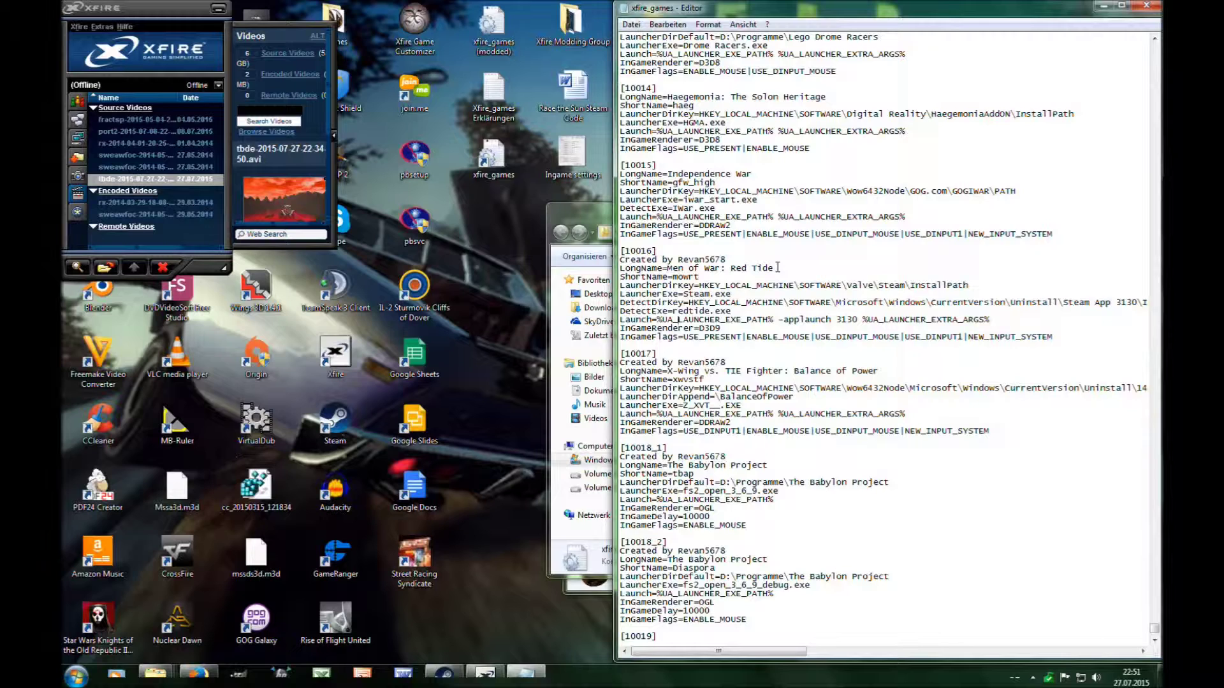
pyautogui.moveTo(777, 268); pyautogui.dragTo(673, 278)
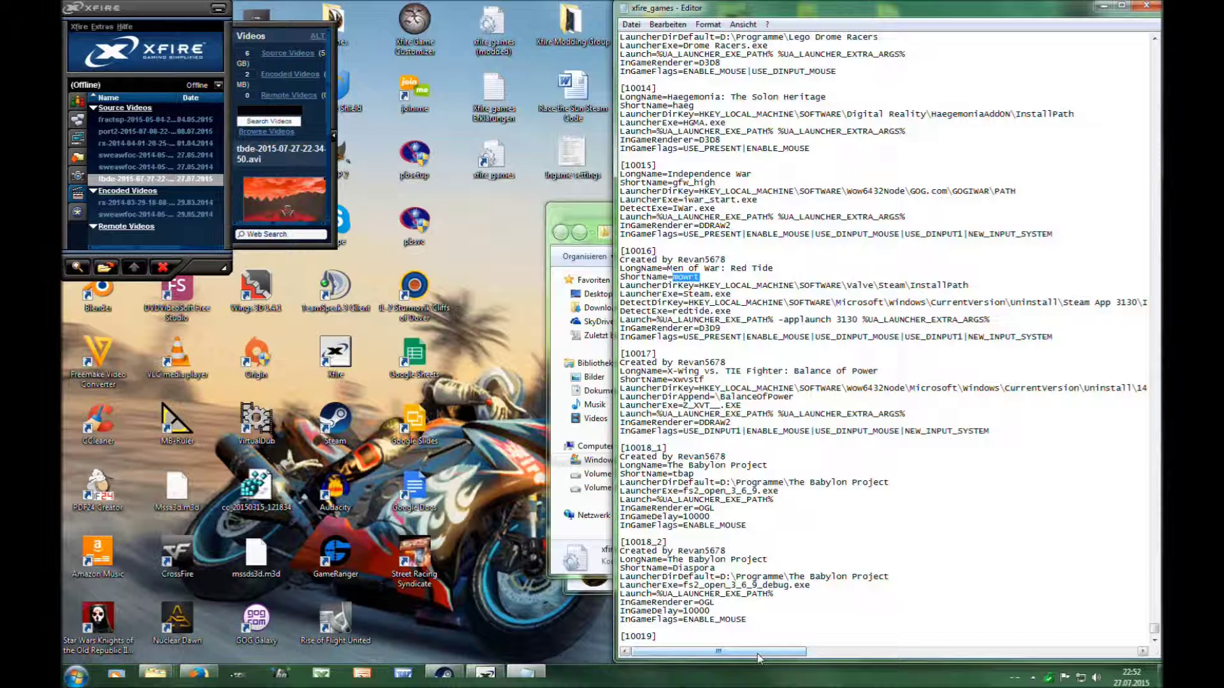
pyautogui.moveTo(758, 658); pyautogui.dragTo(795, 658)
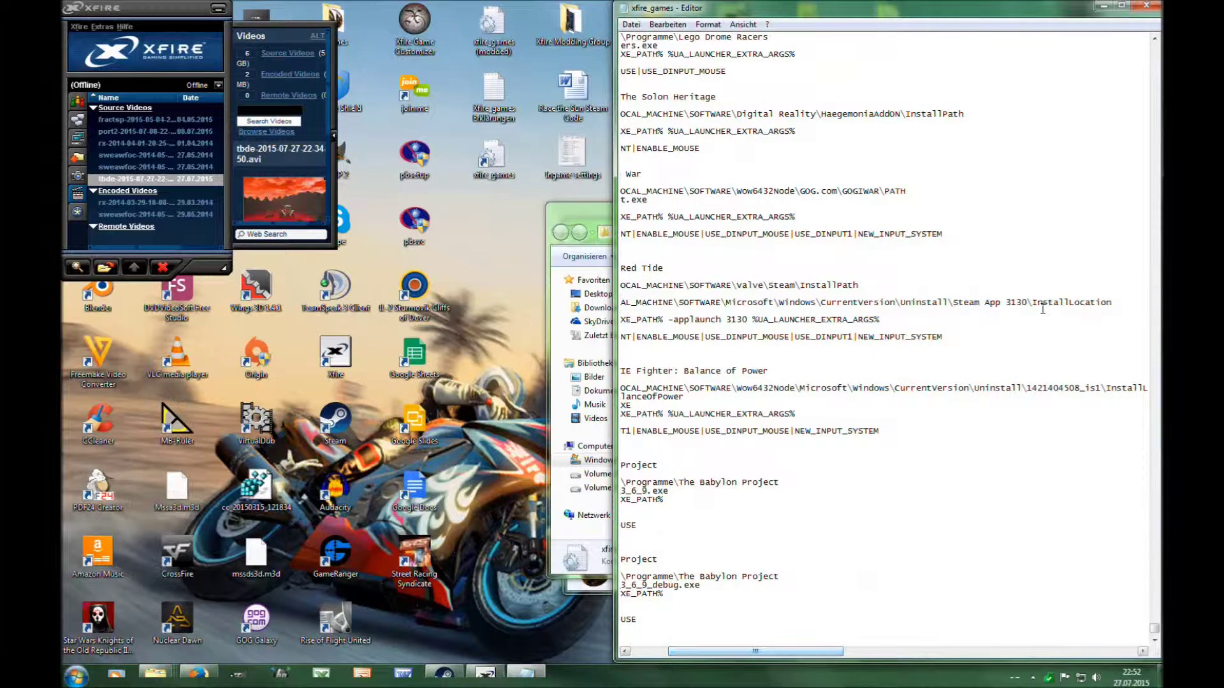
pyautogui.moveTo(1006, 302); pyautogui.dragTo(1027, 304)
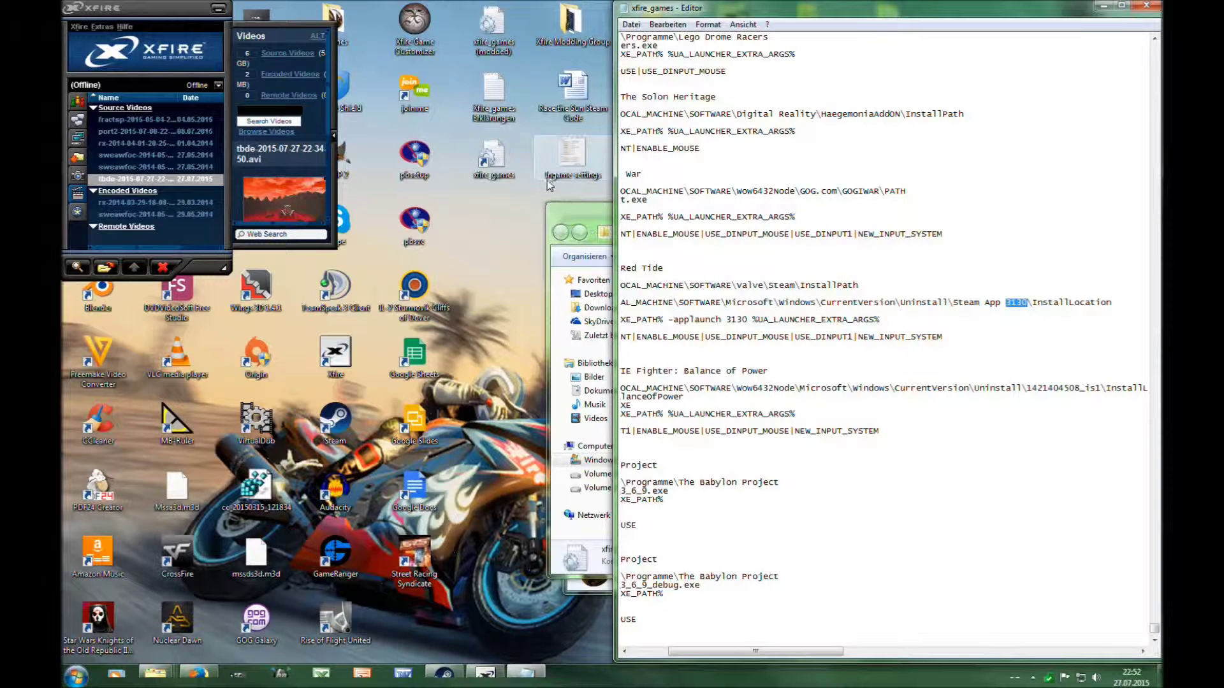
# Open the Games folder beside the configuration file and inspect the Theatre Of War Kampf Generator shortcut and nearby Steam shortcuts
pyautogui.doubleClick(354, 21)
pyautogui.moveTo(845, 242); pyautogui.dragTo(396, 209)
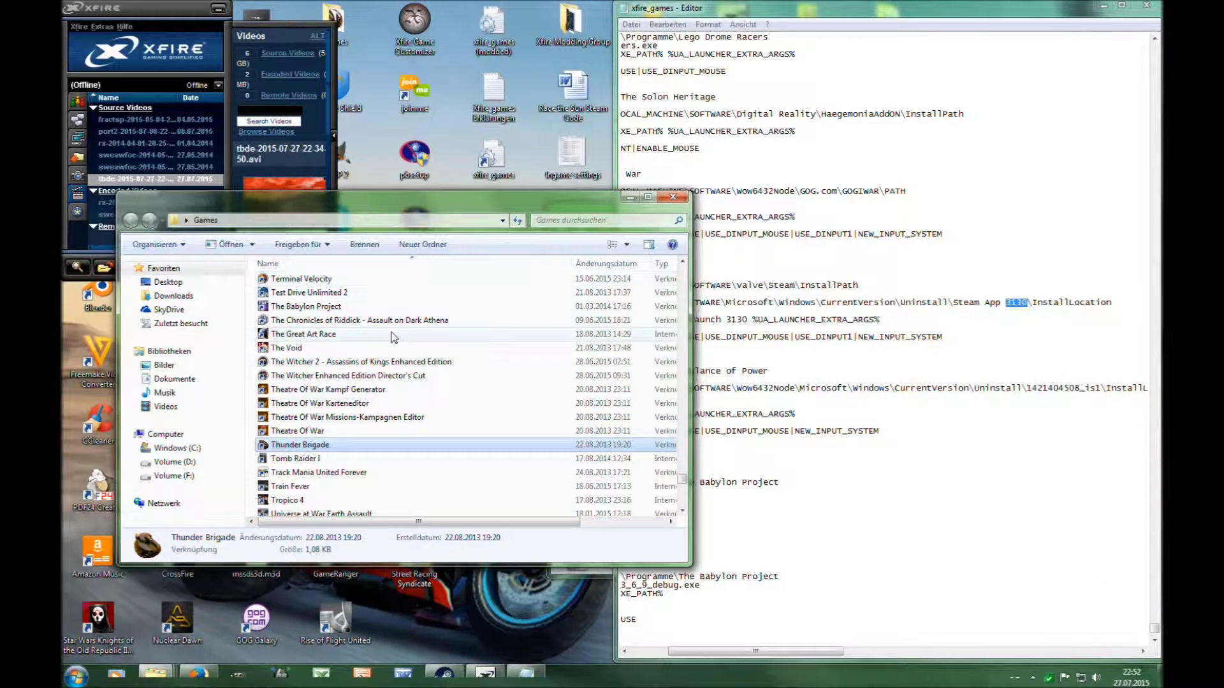
pyautogui.click(382, 390)
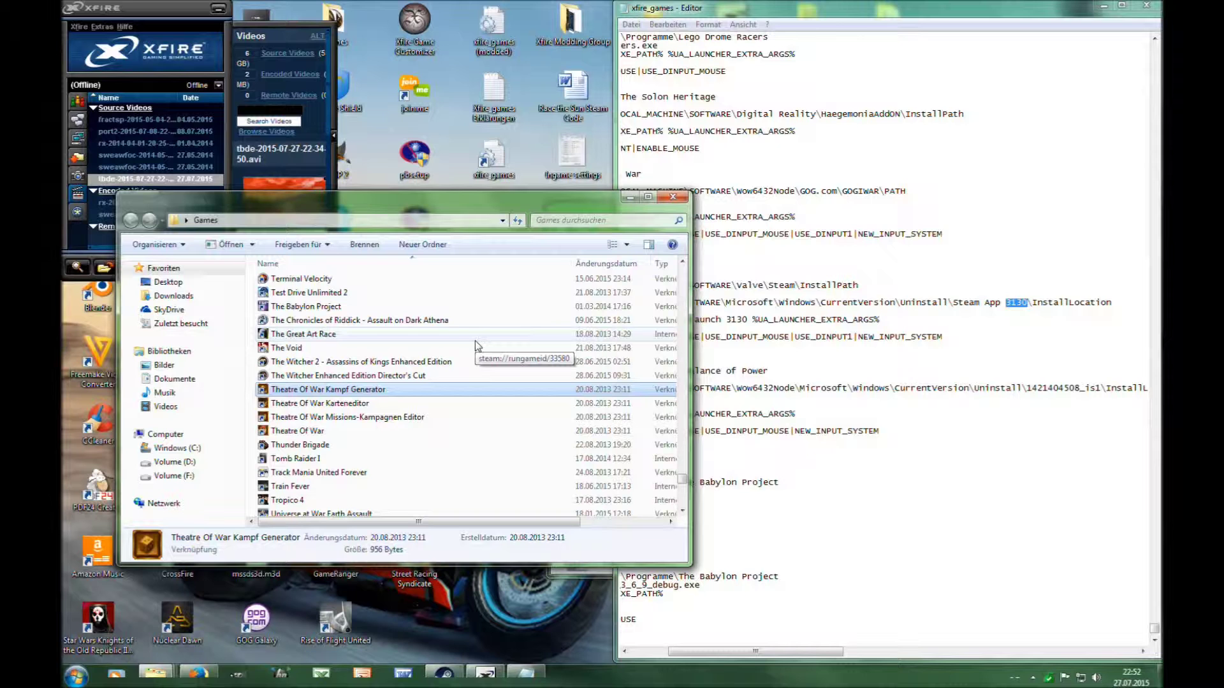
# Find the Men of War Red Tide shortcut in the Games folder, highlight the game ID in its URL properties, and close both windows
pyautogui.write('men')
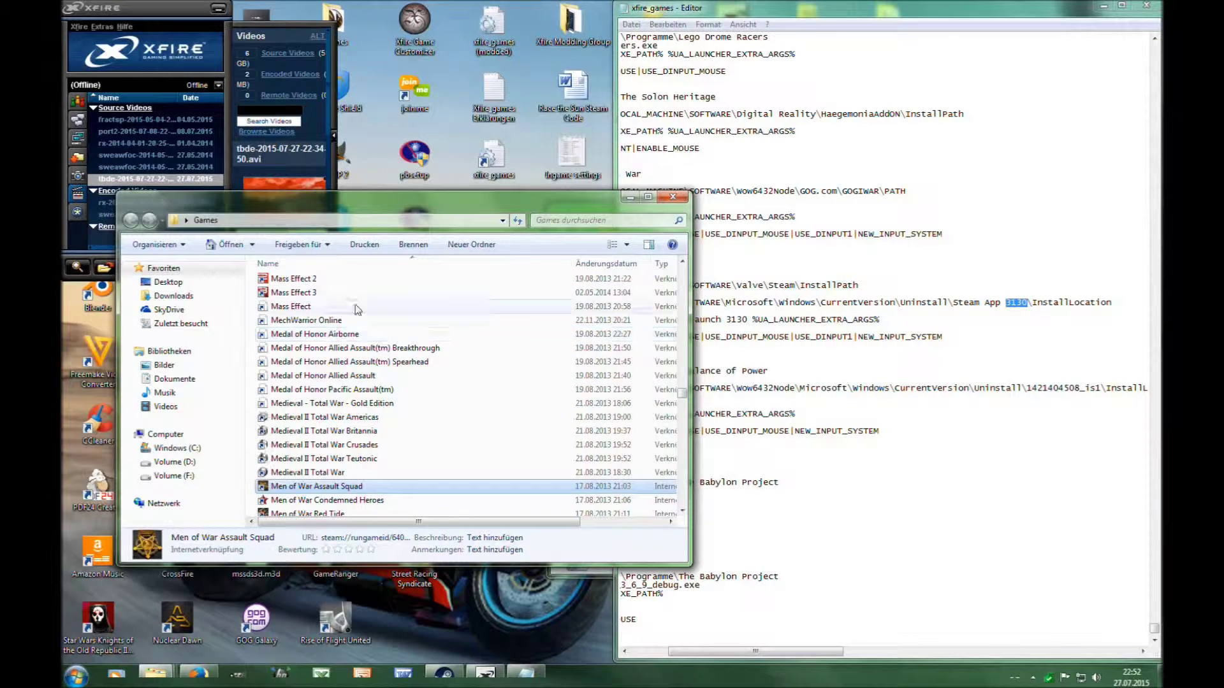
pyautogui.scroll(-2, 358, 350)
pyautogui.click(327, 441)
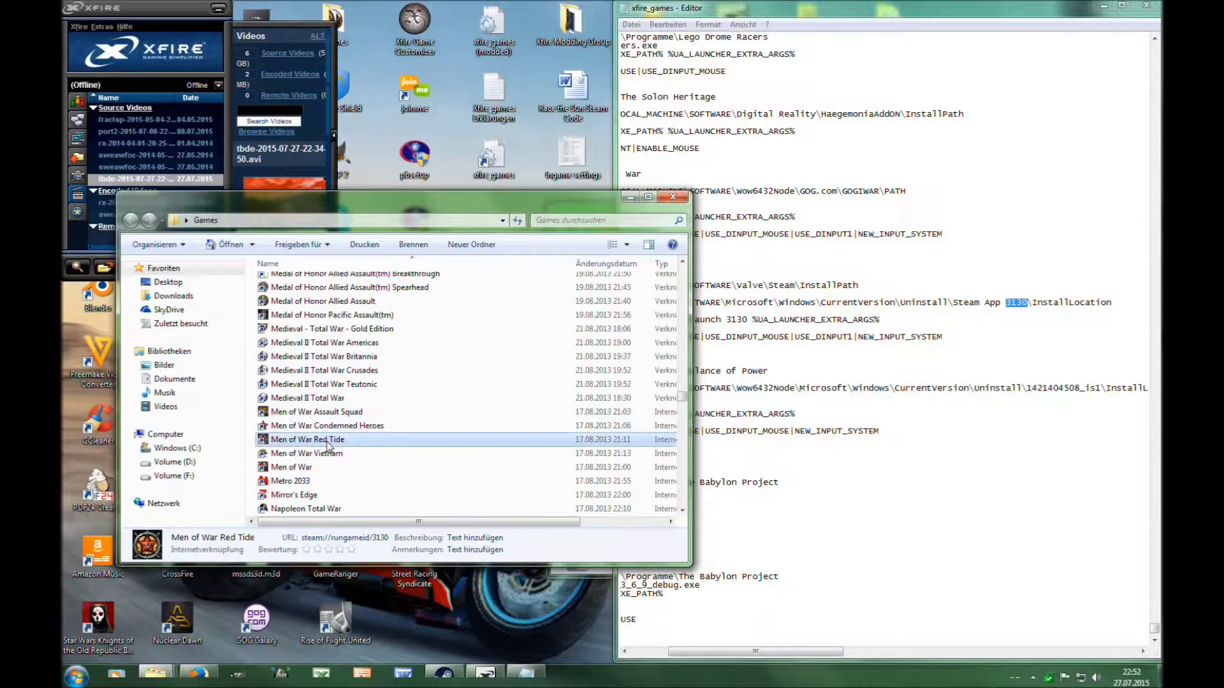
pyautogui.rightClick(327, 441)
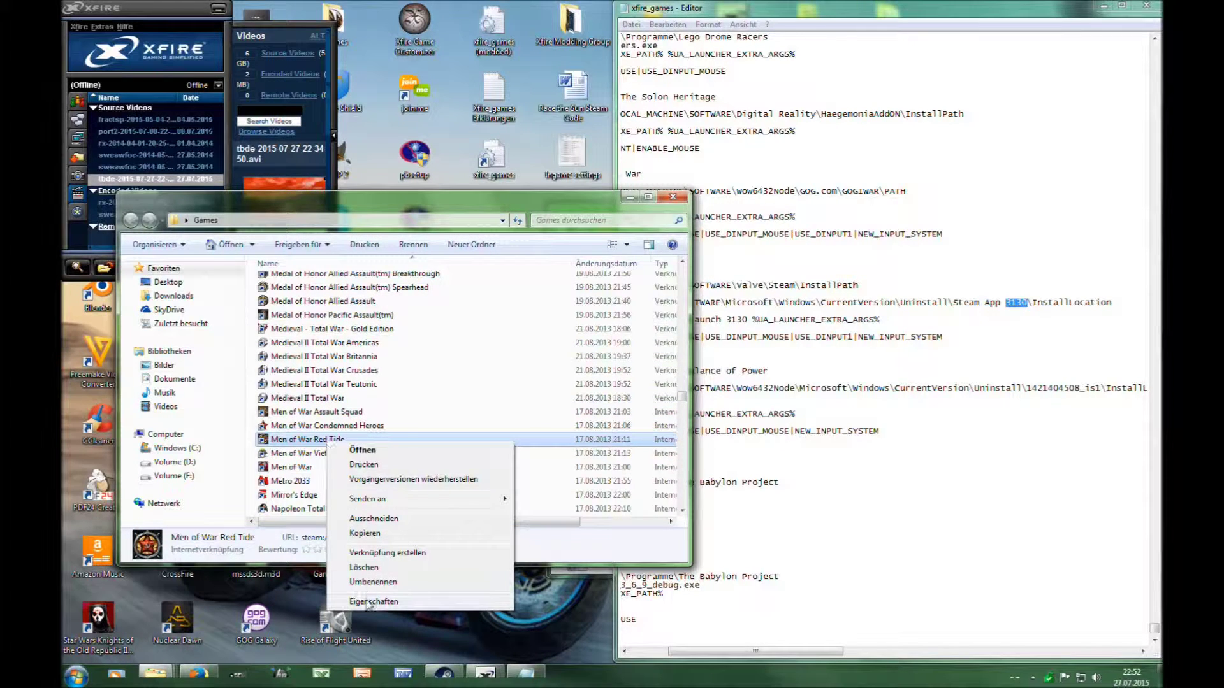
pyautogui.click(363, 666)
pyautogui.moveTo(507, 413); pyautogui.dragTo(489, 415)
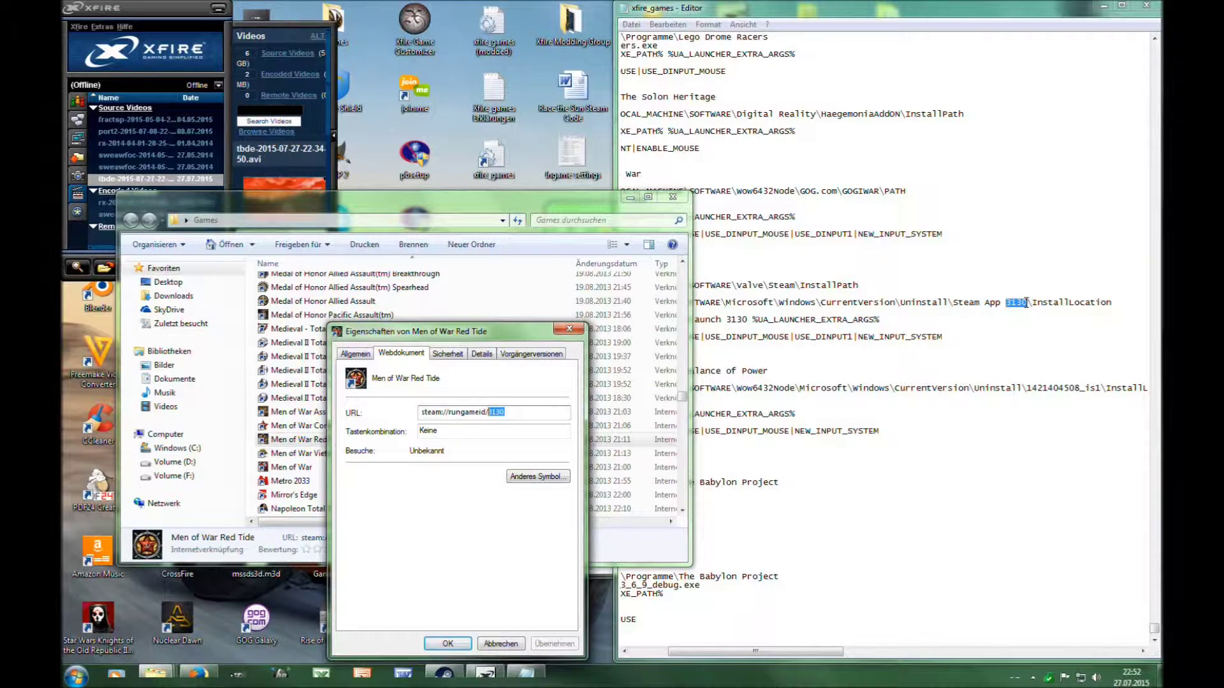
pyautogui.click(563, 329)
pyautogui.click(673, 197)
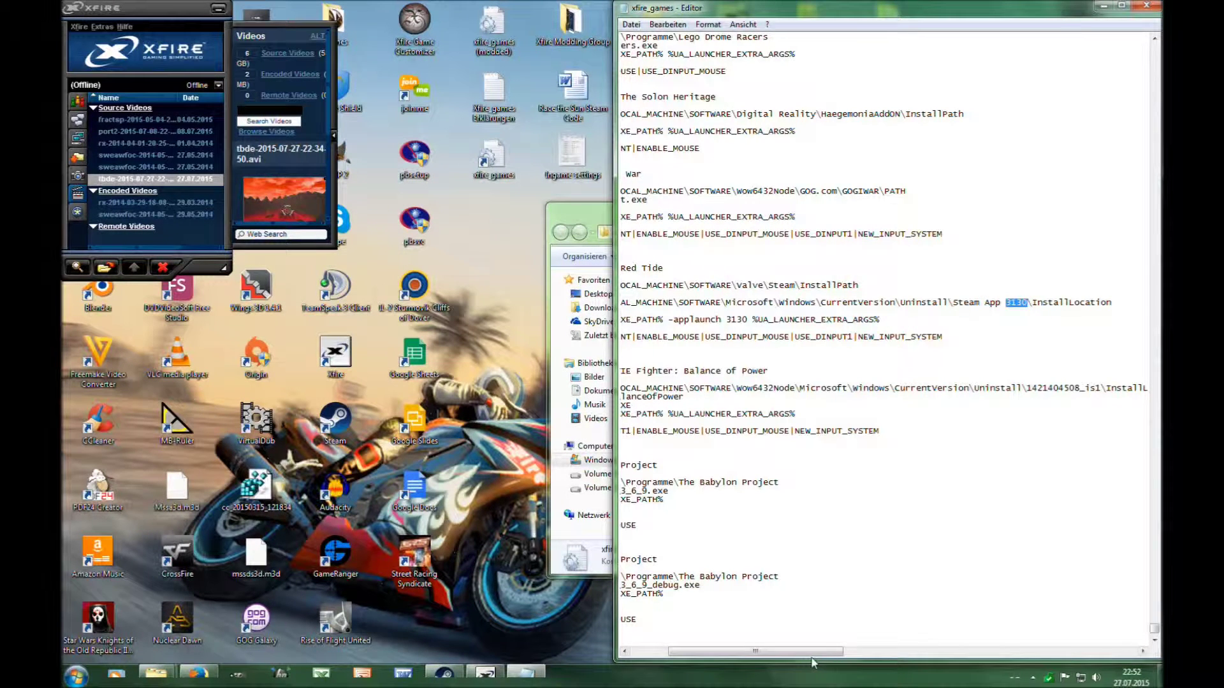
# Highlight the Steam app number after -applaunch in the Launch line of the 10016 Men of War: Red Tide entry
pyautogui.moveTo(790, 651); pyautogui.dragTo(752, 599)
pyautogui.moveTo(837, 319); pyautogui.dragTo(856, 321)
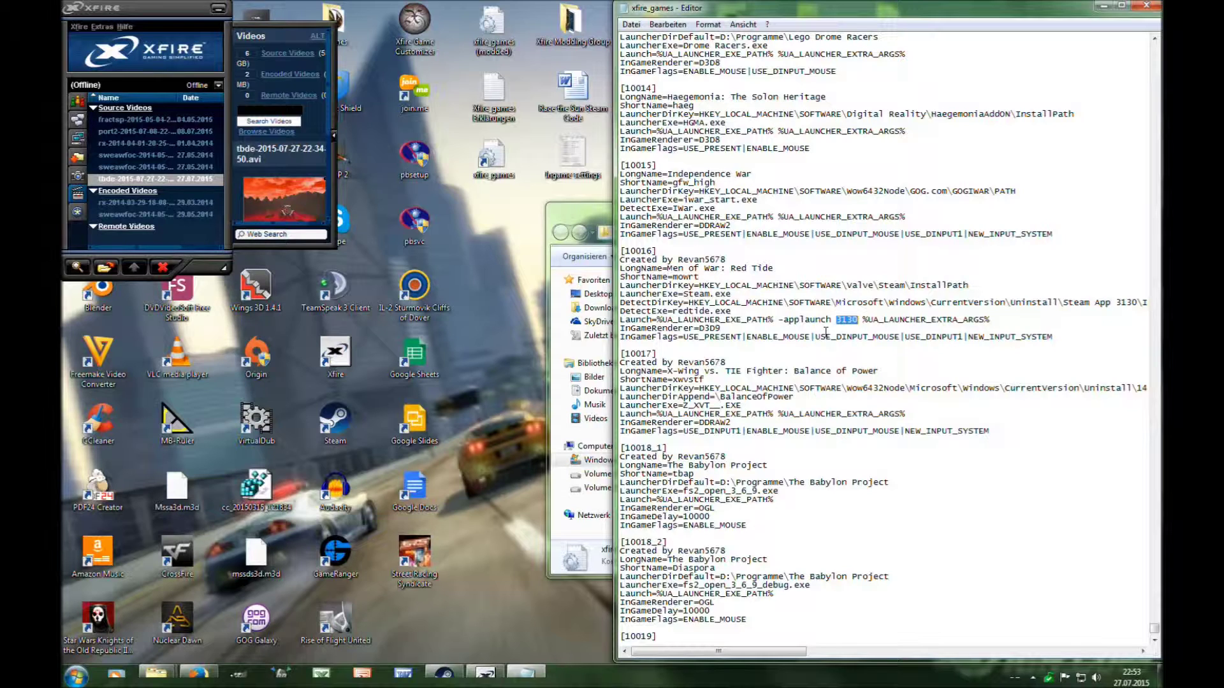
pyautogui.click(841, 405)
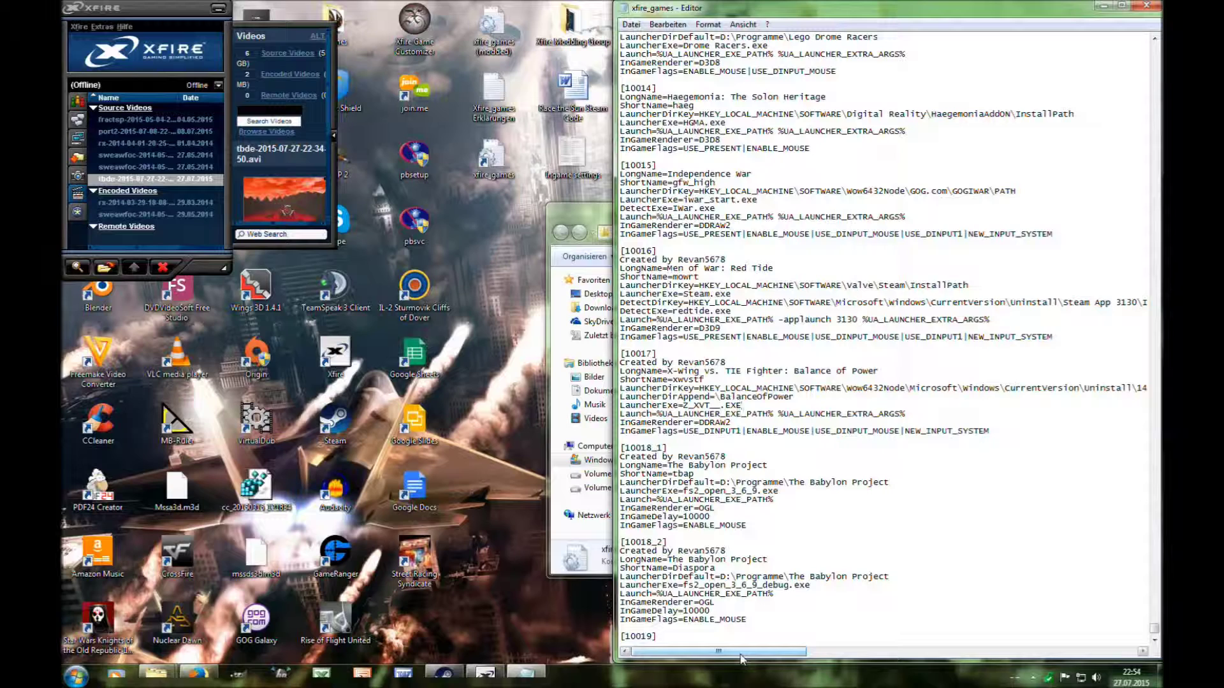
# Examine the full LauncherDirKey registry path of the 10017 X-Wing vs. TIE Fighter: Balance of Power entry, highlighting it up to the Uninstall folder
pyautogui.moveTo(742, 658); pyautogui.dragTo(743, 662)
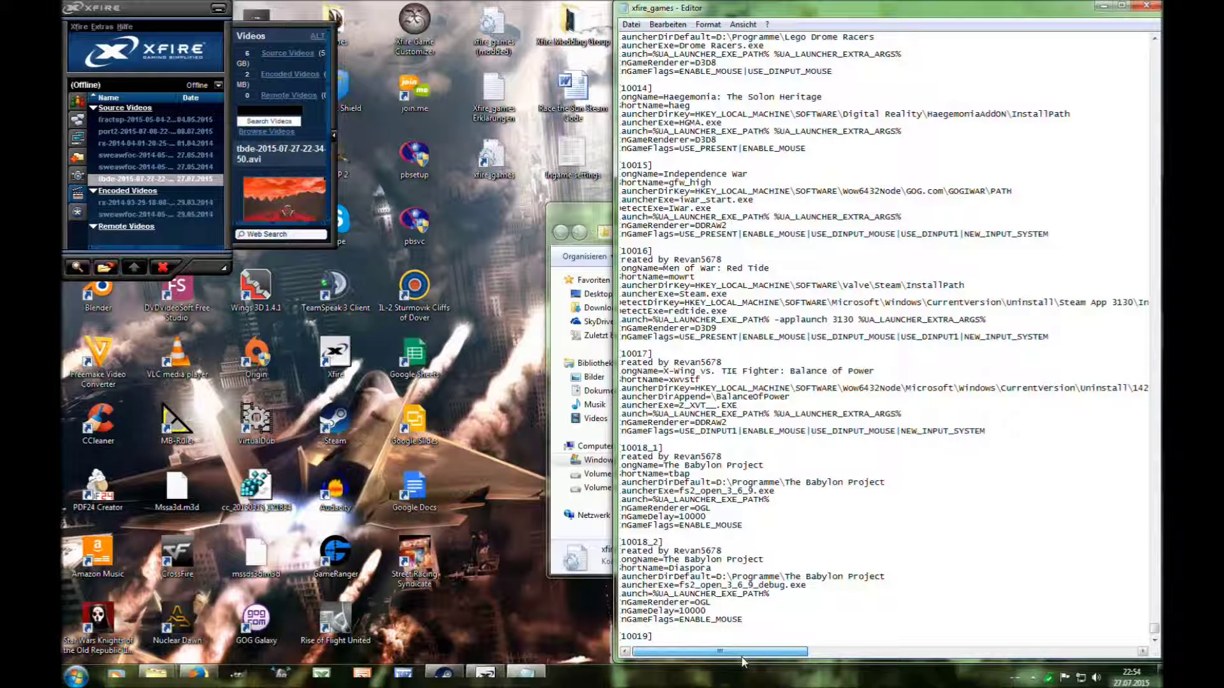
pyautogui.moveTo(743, 661); pyautogui.dragTo(737, 656)
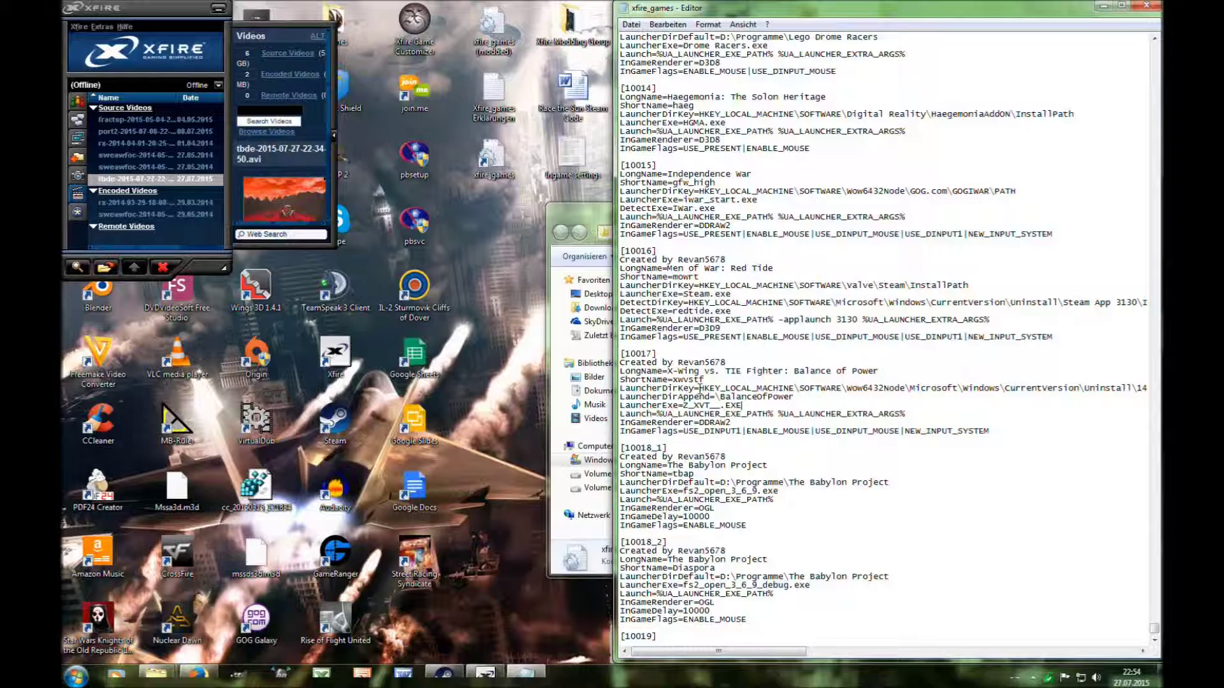
pyautogui.moveTo(699, 389); pyautogui.dragTo(1136, 387)
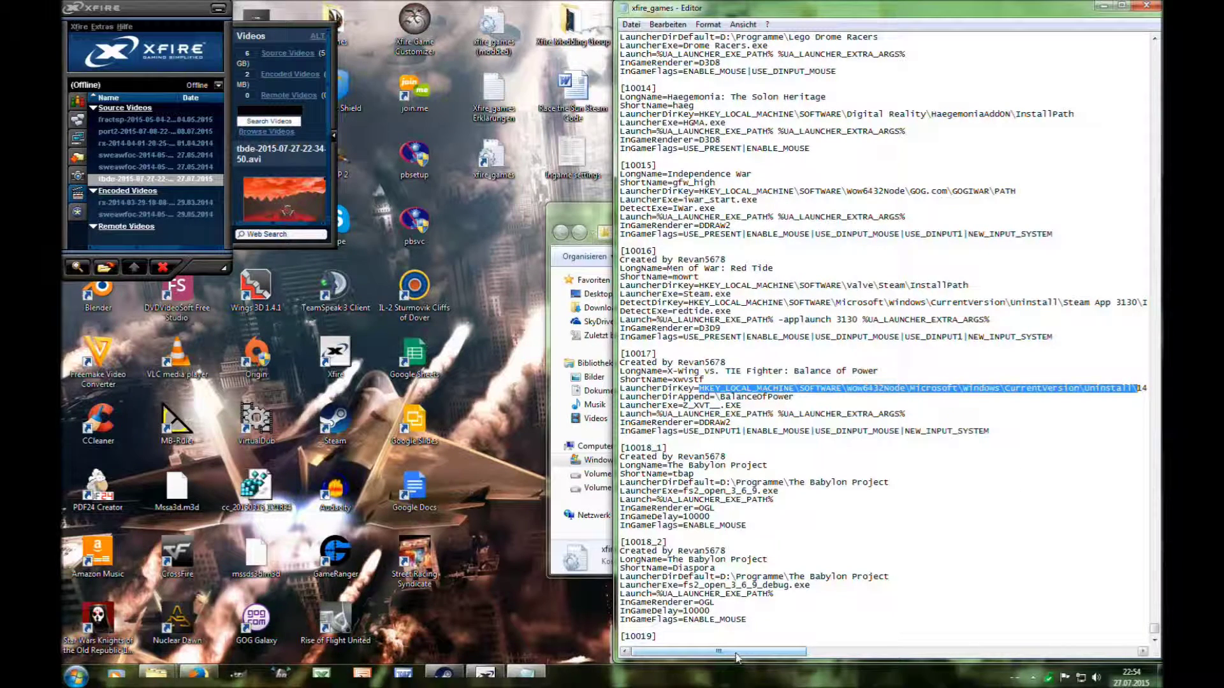
pyautogui.moveTo(736, 657); pyautogui.dragTo(762, 658)
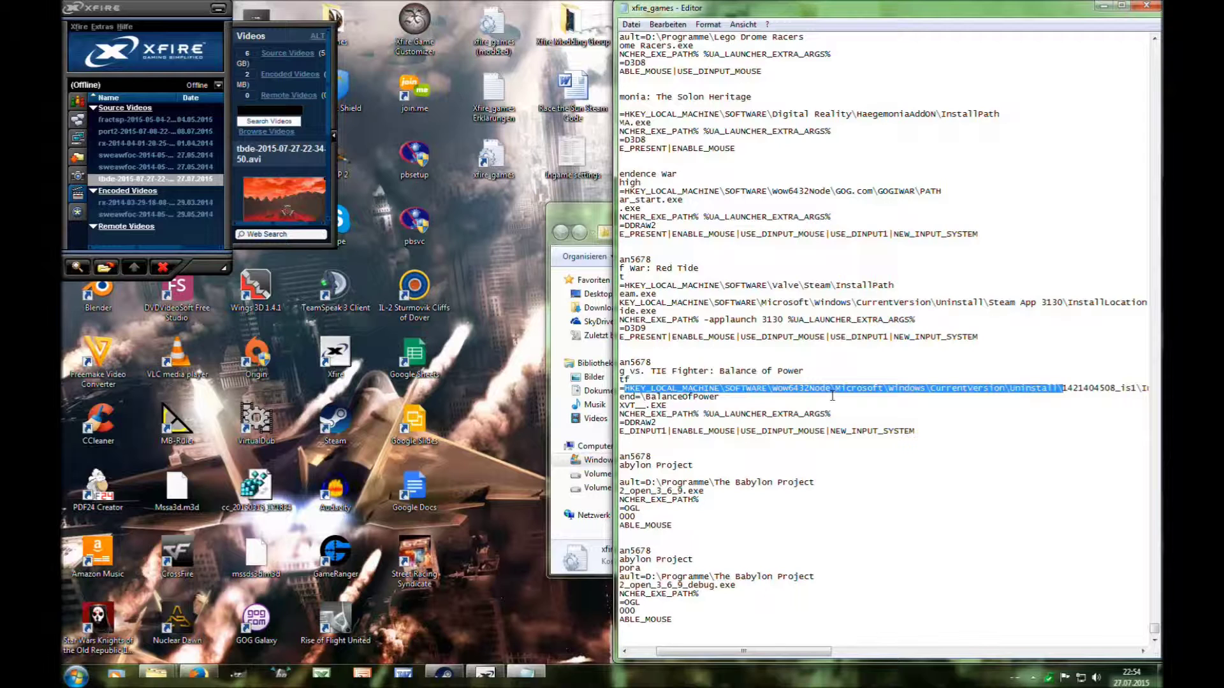
pyautogui.moveTo(798, 658); pyautogui.dragTo(842, 658)
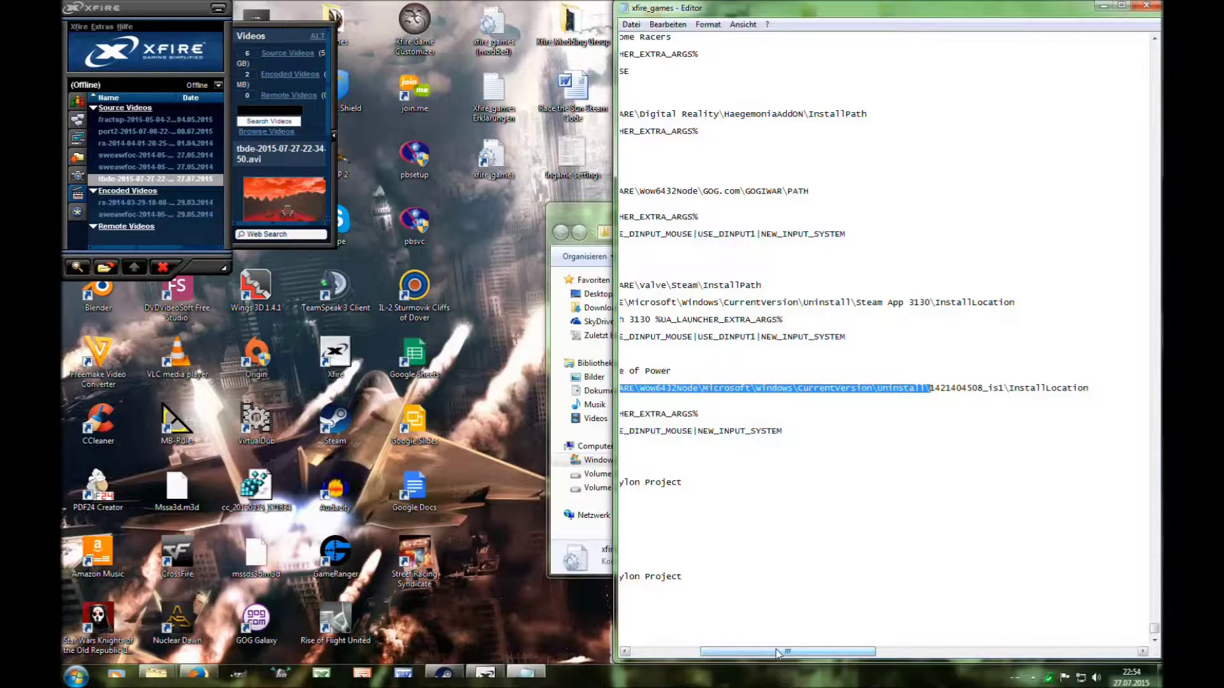
pyautogui.moveTo(778, 652); pyautogui.dragTo(727, 658)
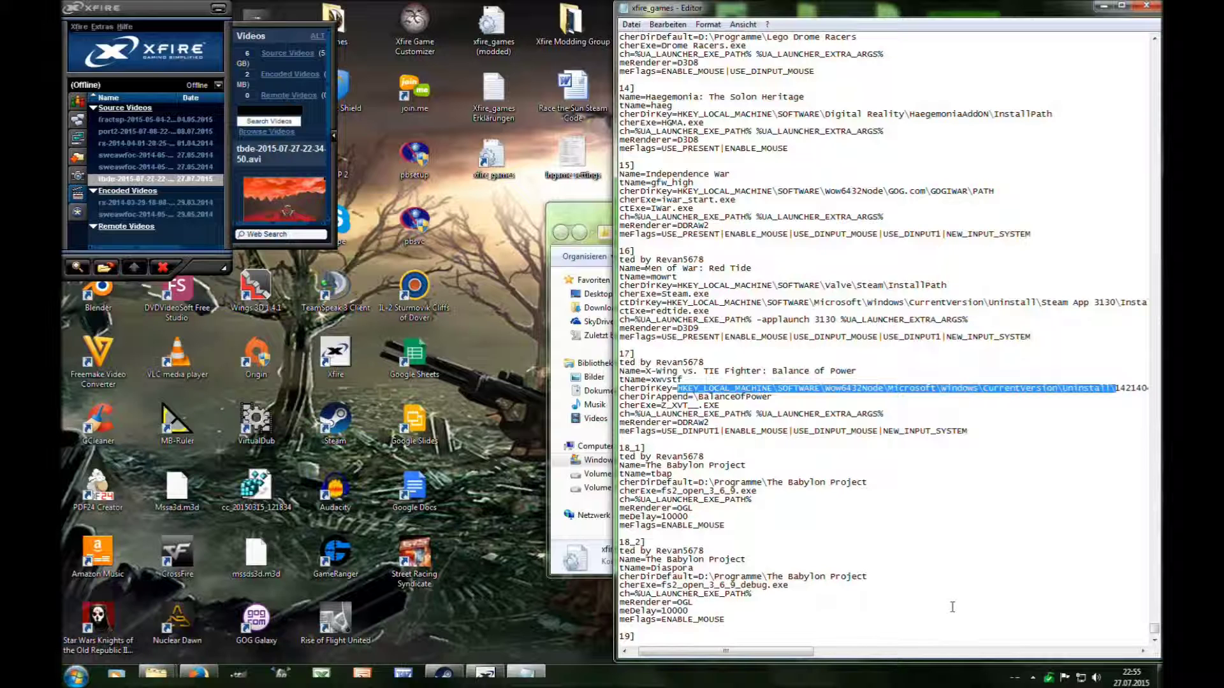
# Examine the GOG.com registry path in the 10015 Independence War entry and highlight its InGameFlags values
pyautogui.click(926, 191)
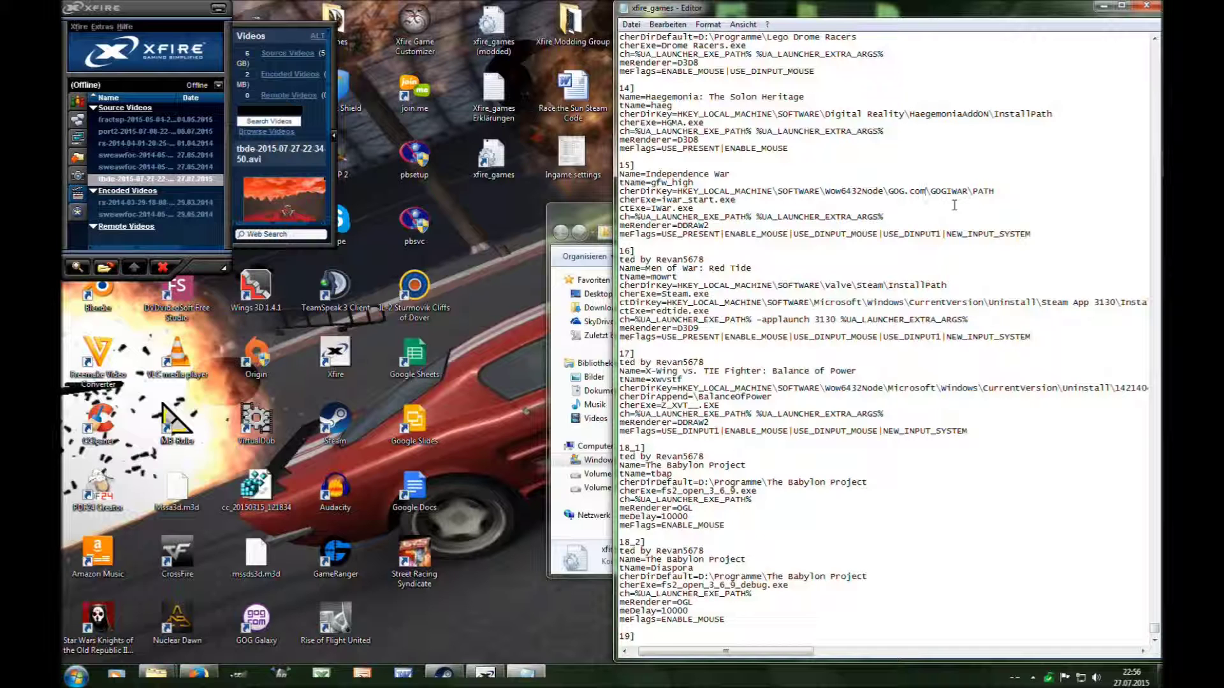
pyautogui.hscroll(-1, 905, 366)
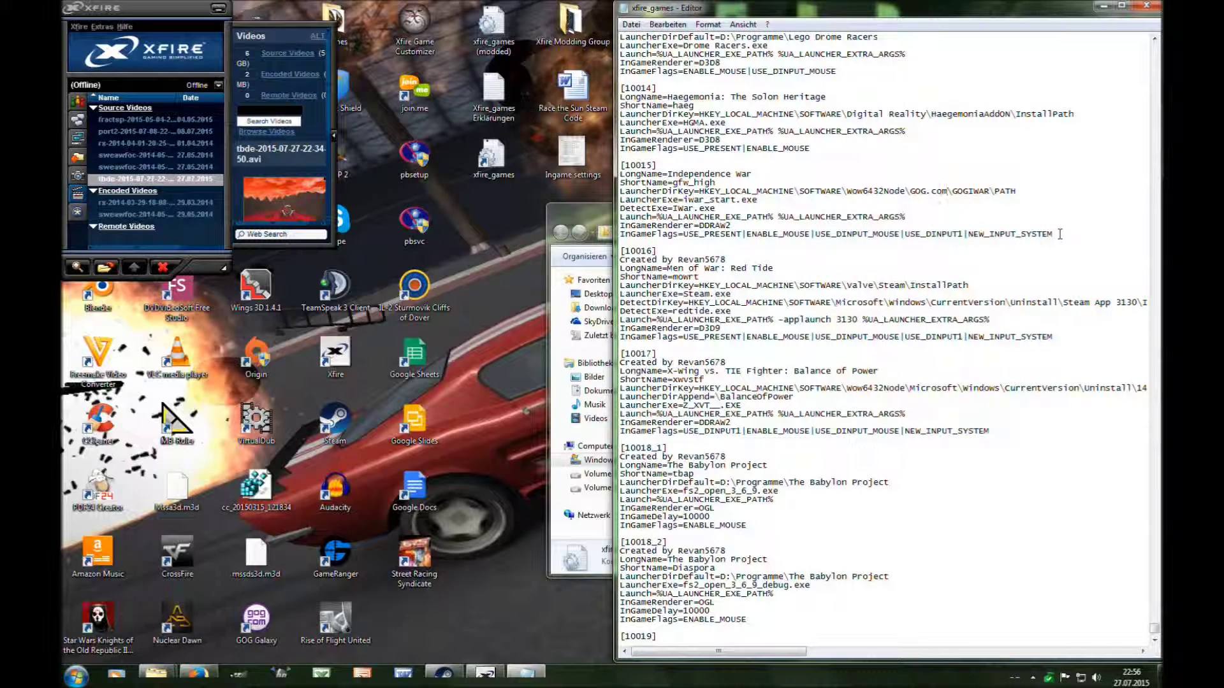
pyautogui.moveTo(1060, 234); pyautogui.dragTo(684, 234)
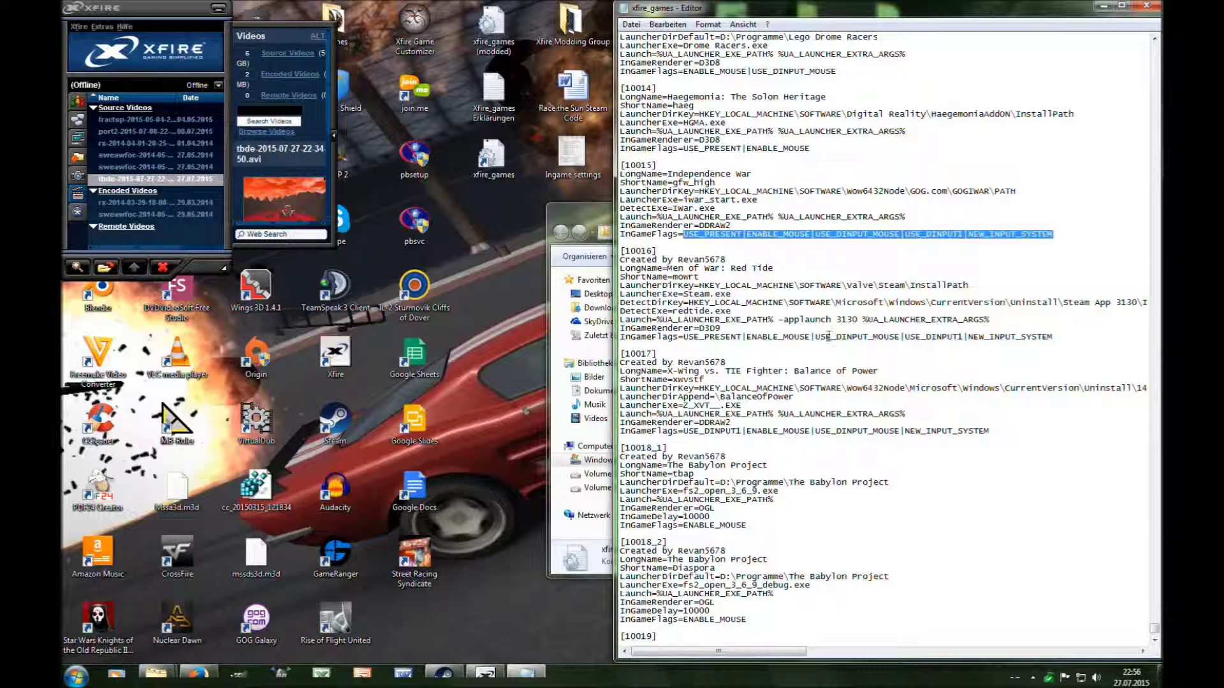
pyautogui.click(1032, 677)
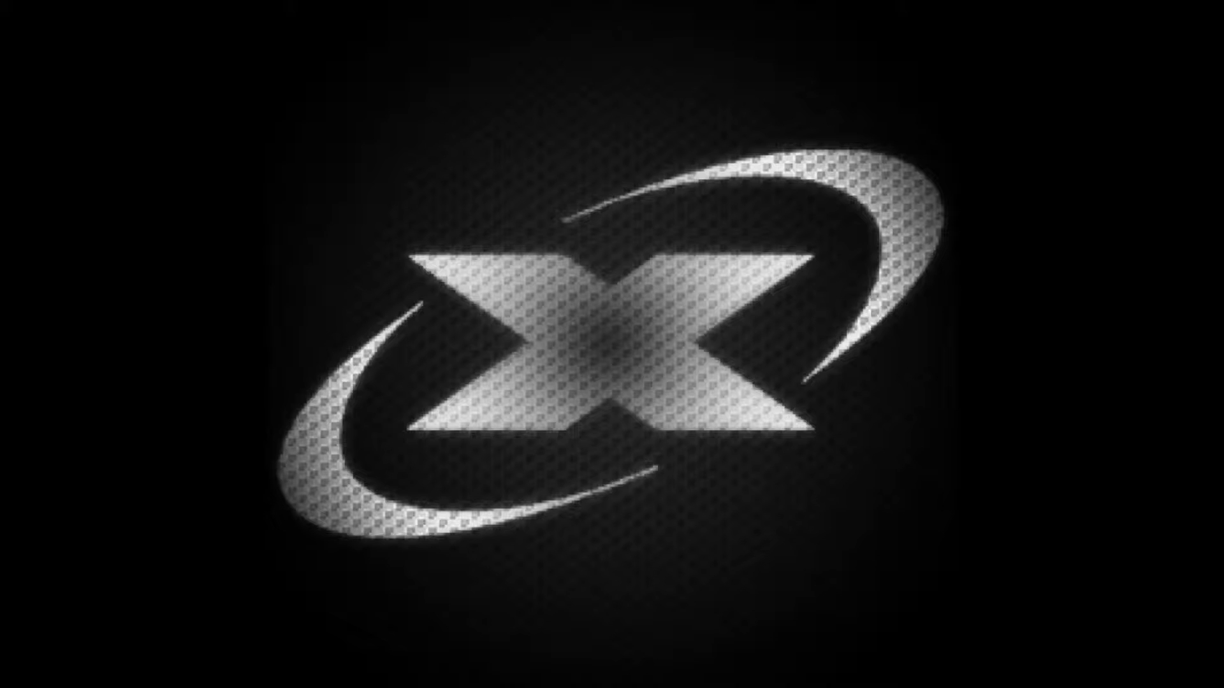